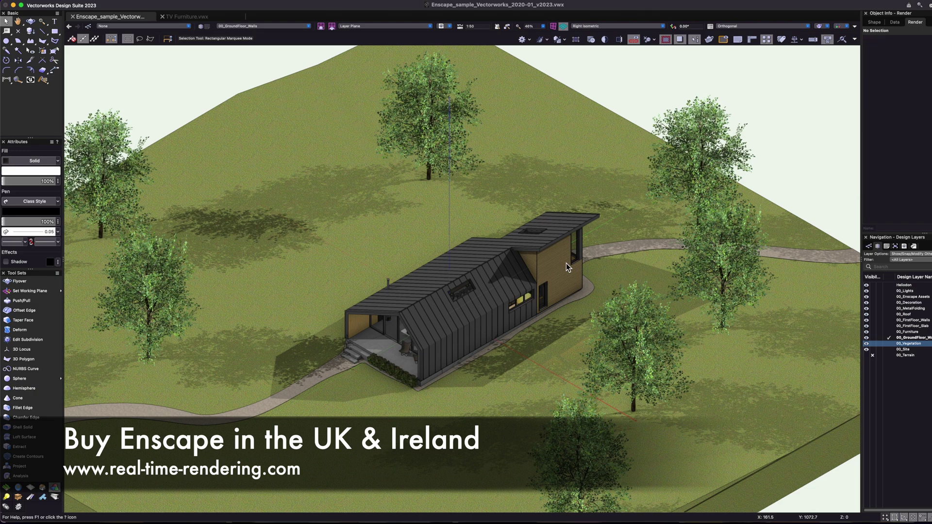
Step: Examine the house and its surroundings from a rotated angle, close up and at a distance
shift+middle_drag(567, 263, 570, 296)
drag(569, 296, 472, 304)
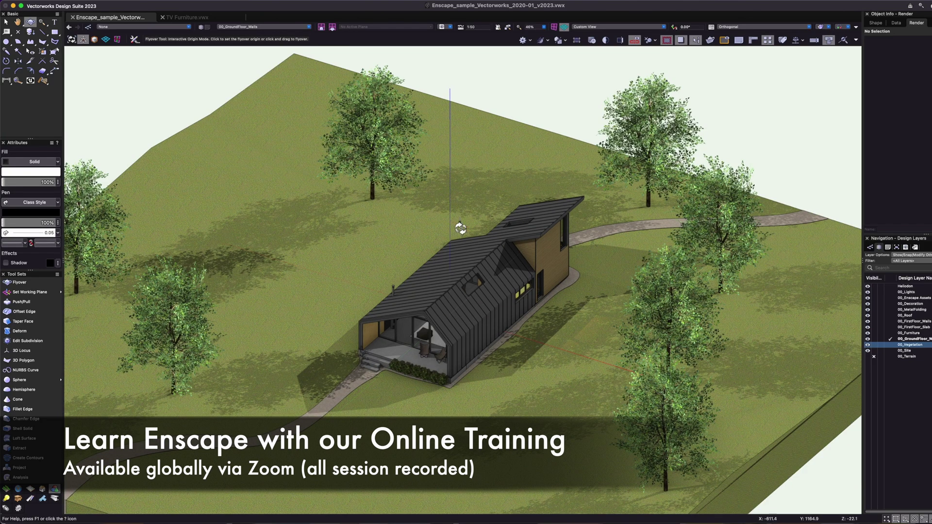
key(c)
key(u)
drag(491, 286, 408, 237)
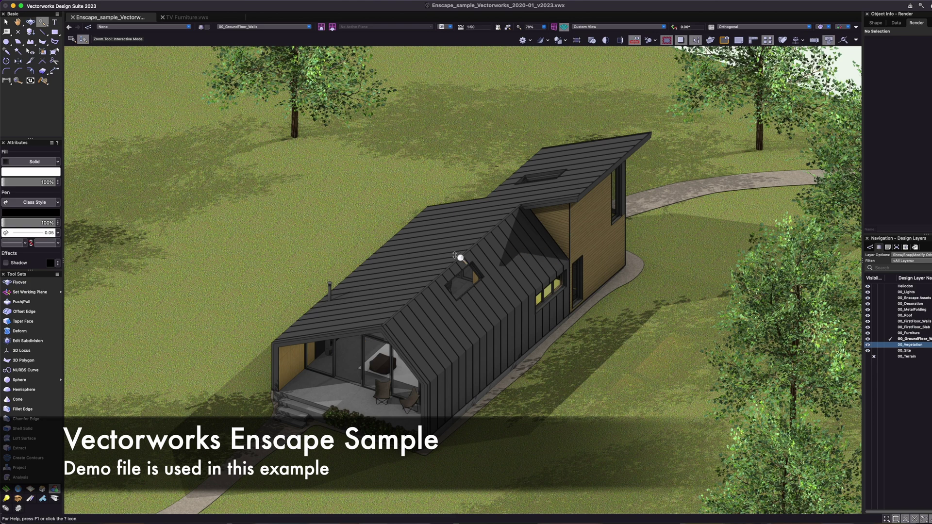
scroll(464, 256, down, 3)
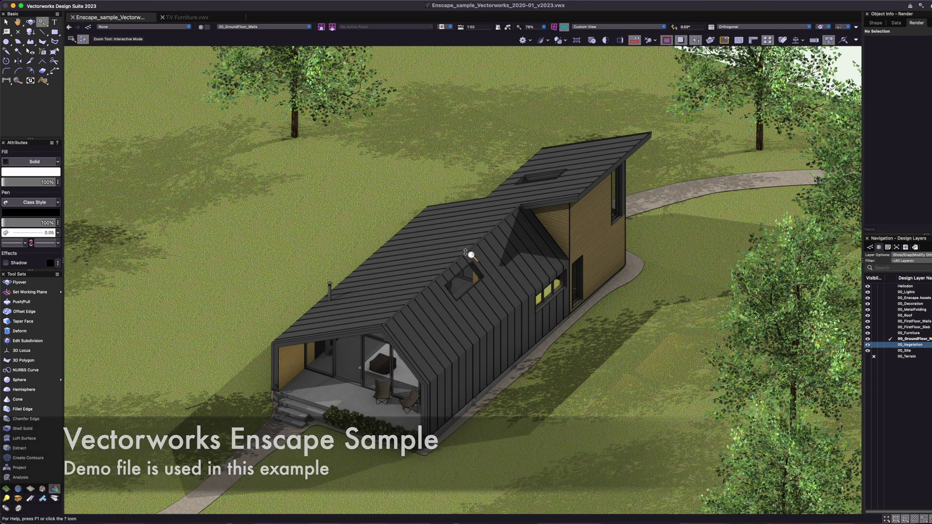
key(x)
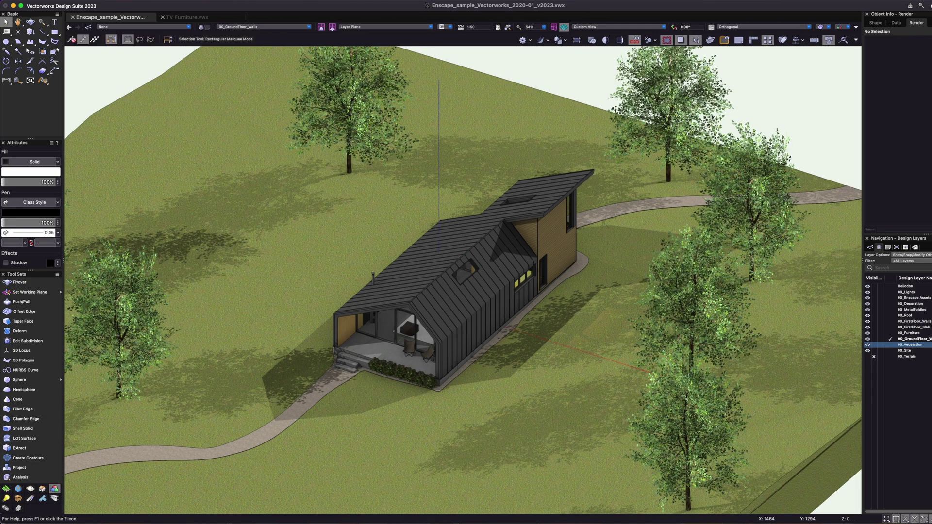
Step: View the model from the front, from the right rear isometric, and return to the right isometric view
key(KP_2)
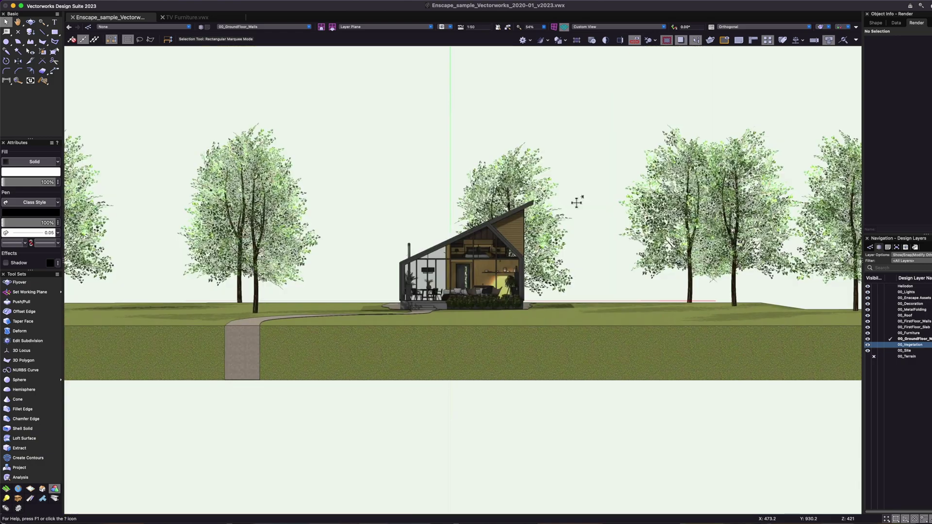
key(KP_3)
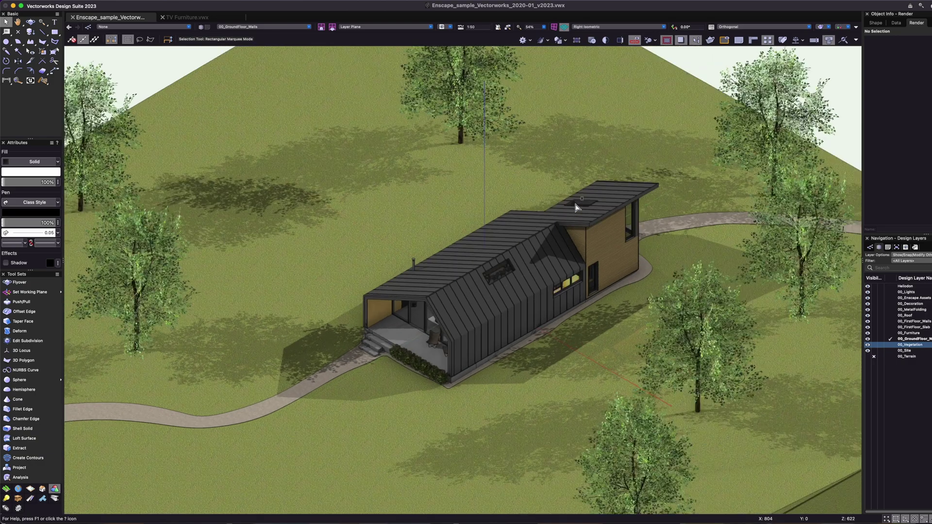
key(KP_2)
key(KP_9)
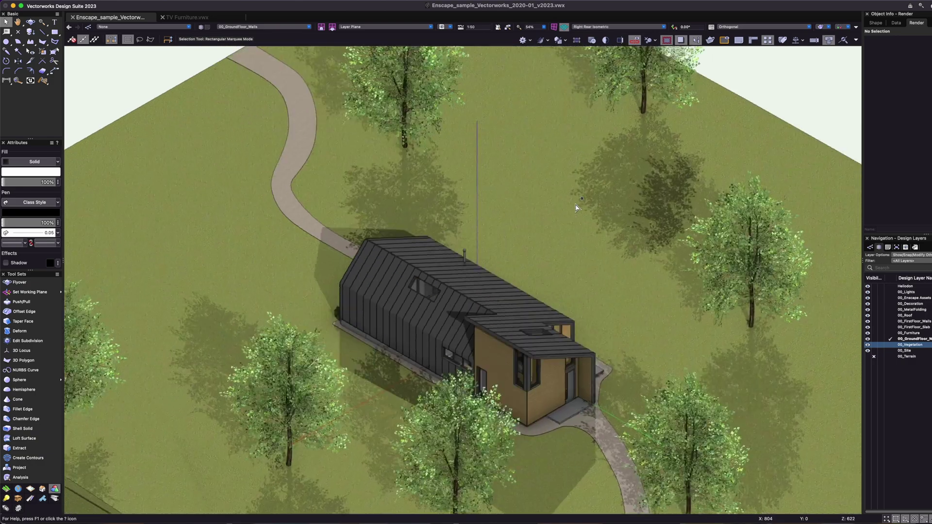
key(KP_3)
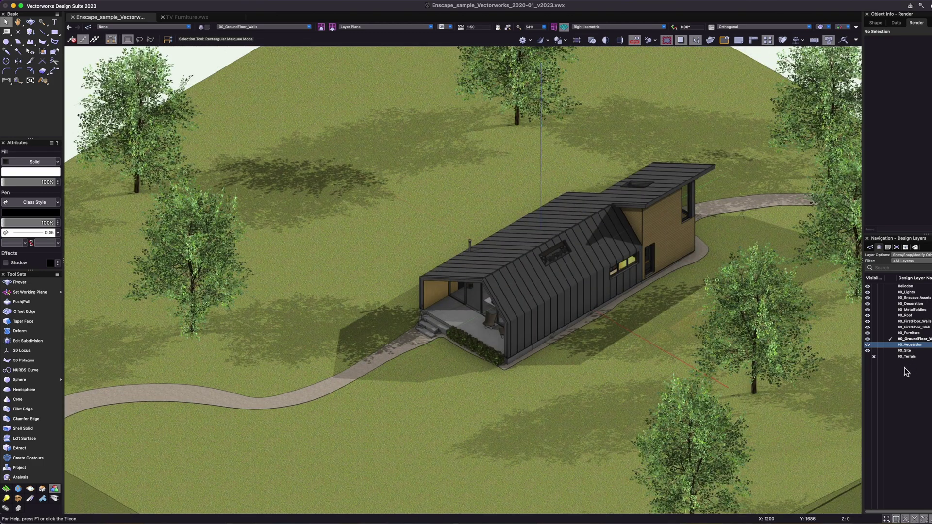
Step: Hide the 00_Site and 00_Vegetation design layers so only the building is shown
click(875, 350)
click(874, 346)
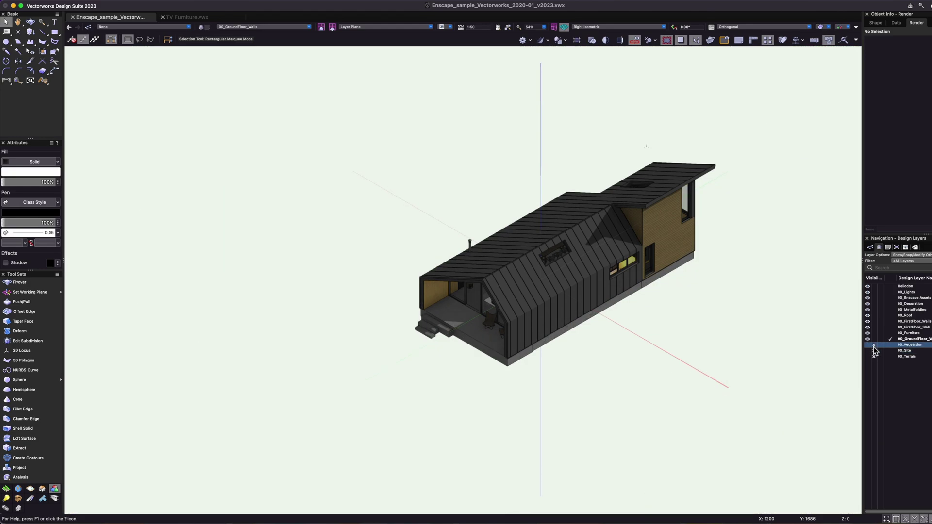
Step: Lower the top face of the Clip Cube to section the house horizontally through the ground-floor walls
key(super+4)
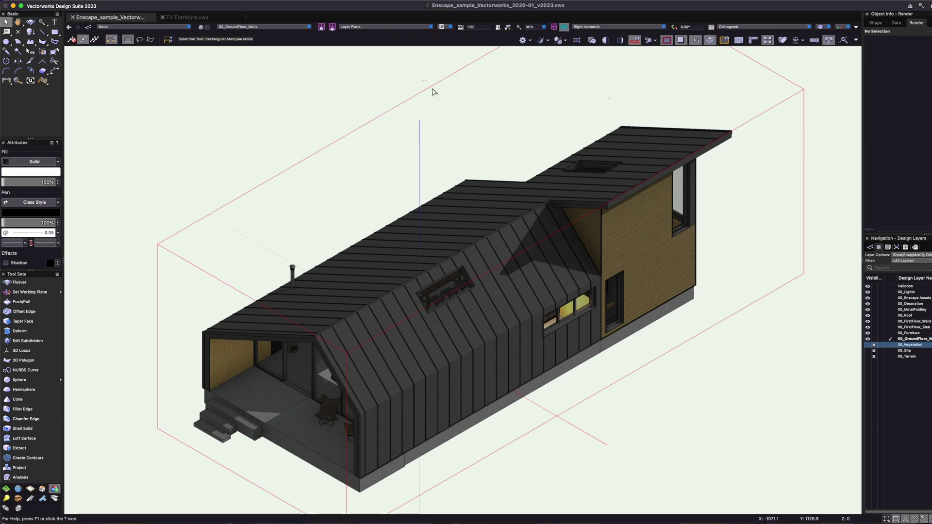
click(433, 113)
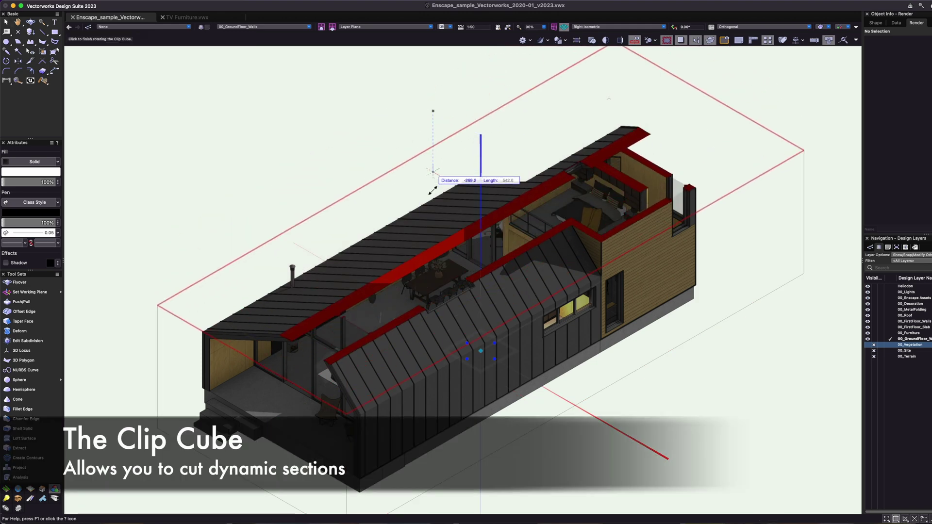
click(432, 215)
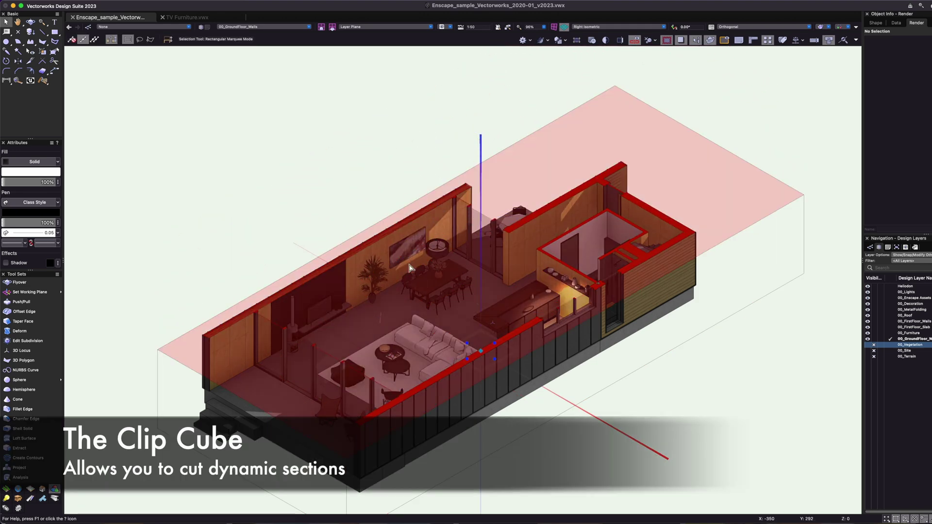
Step: Examine the sectioned living, dining and kitchen areas close up from above
middle_drag(501, 389, 497, 412)
mouse_move(497, 411)
mouse_down()
mouse_move(610, 395)
mouse_move(592, 407)
mouse_move(495, 395)
mouse_up()
key(c)
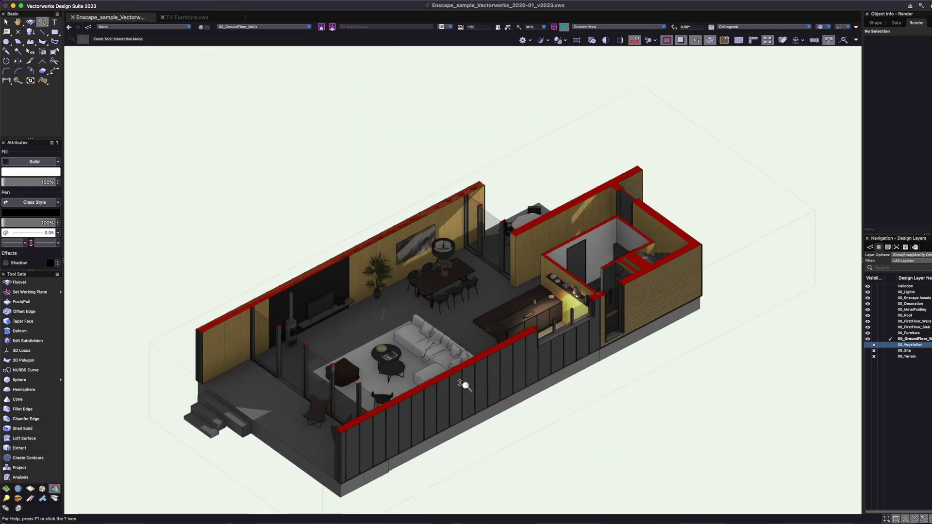
drag(411, 264, 413, 254)
key(x)
click(446, 276)
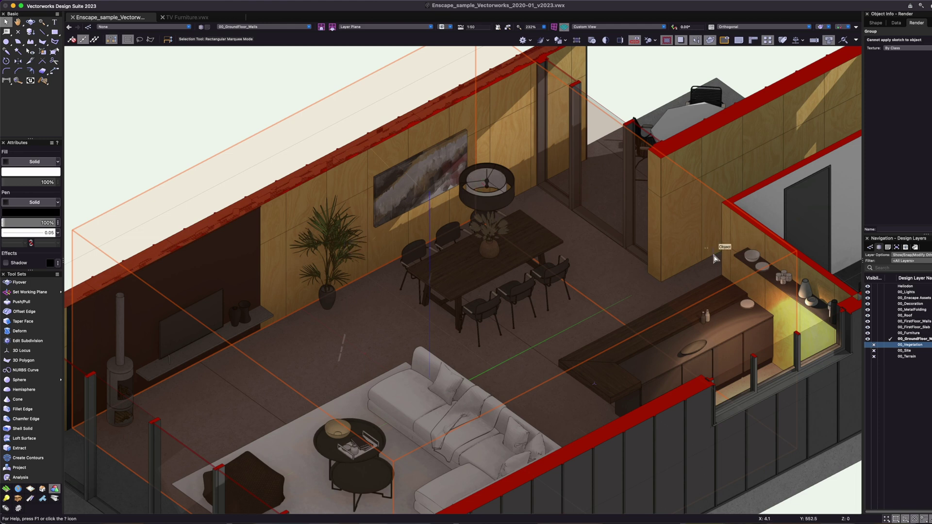
key(x)
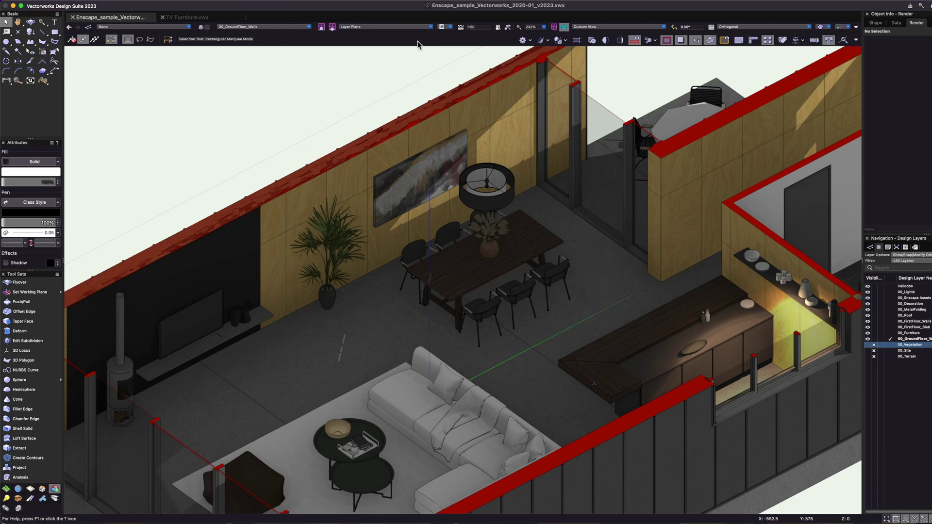
Step: Go to the saved view of the outdoor table, and from there to the First Floor View
click(450, 28)
click(456, 78)
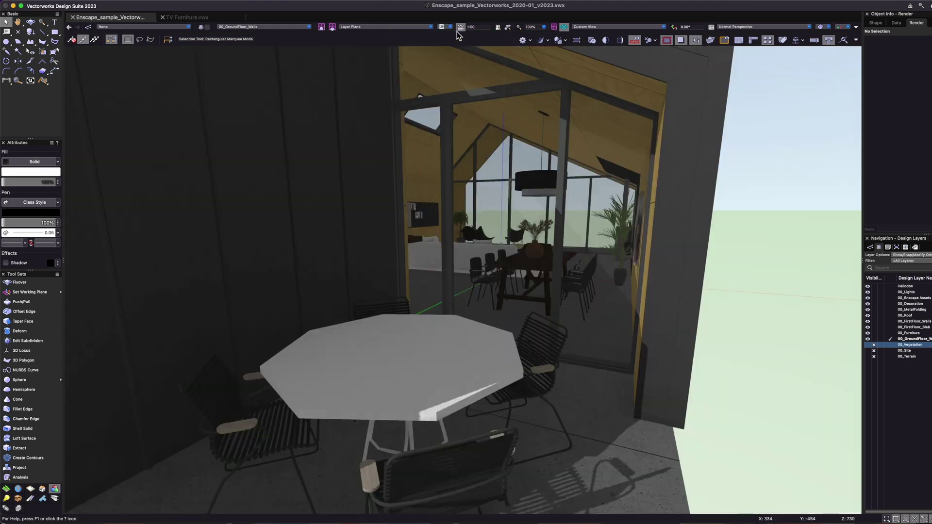
click(459, 28)
click(464, 79)
click(906, 248)
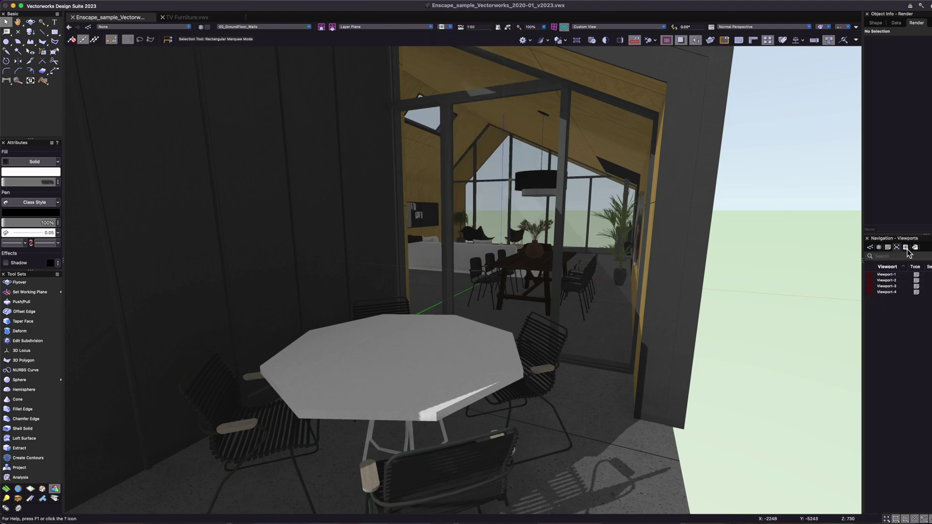
click(906, 247)
double_click(882, 286)
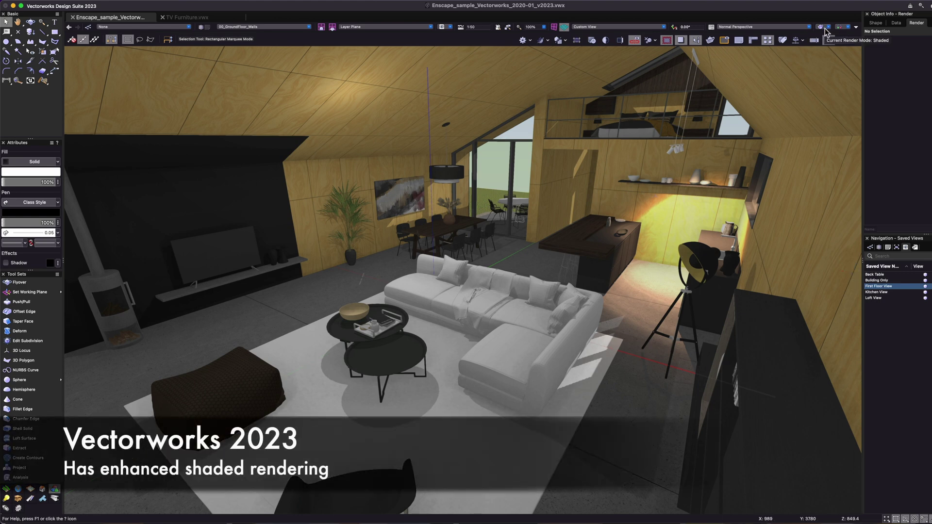
Step: Open the Shaded Options for the current render mode and move the dialog clear of the seating area
click(825, 29)
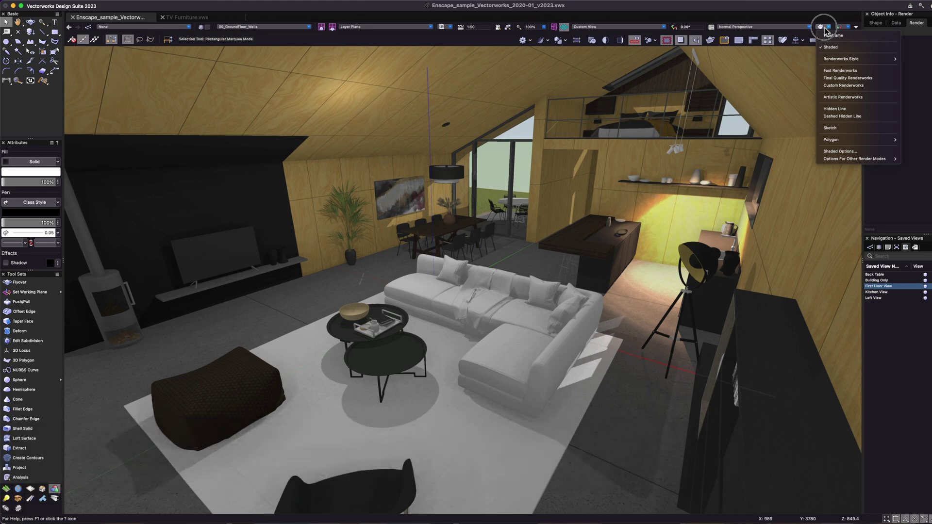
click(834, 152)
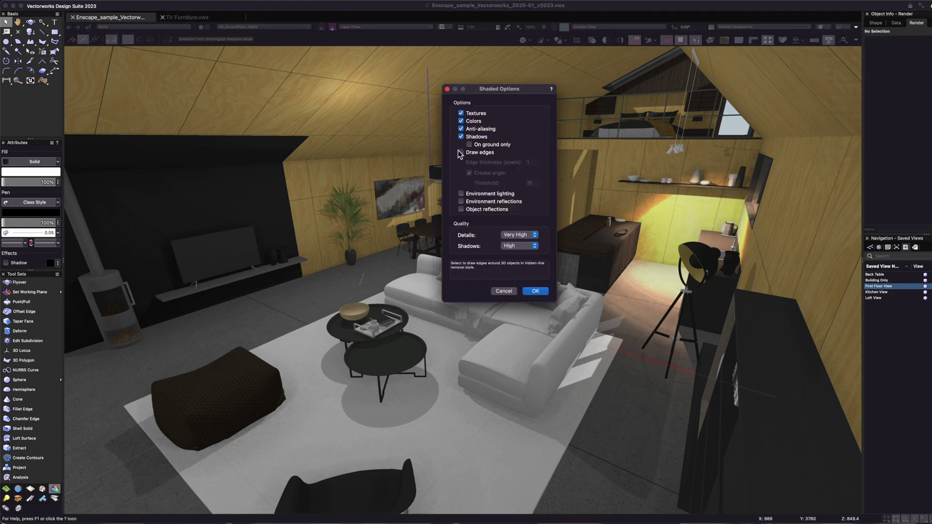
drag(516, 92, 787, 75)
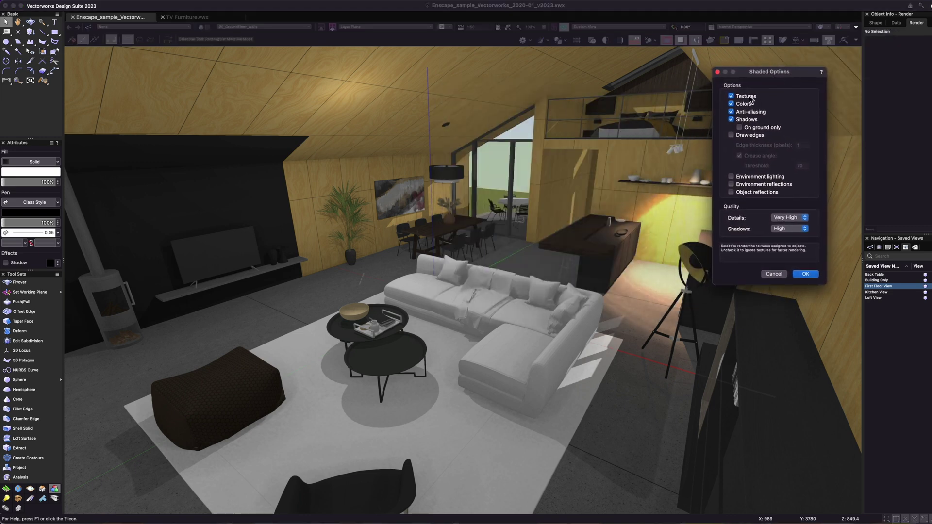
Step: Try Draw edges on the shaded interior and turn it off again
click(732, 136)
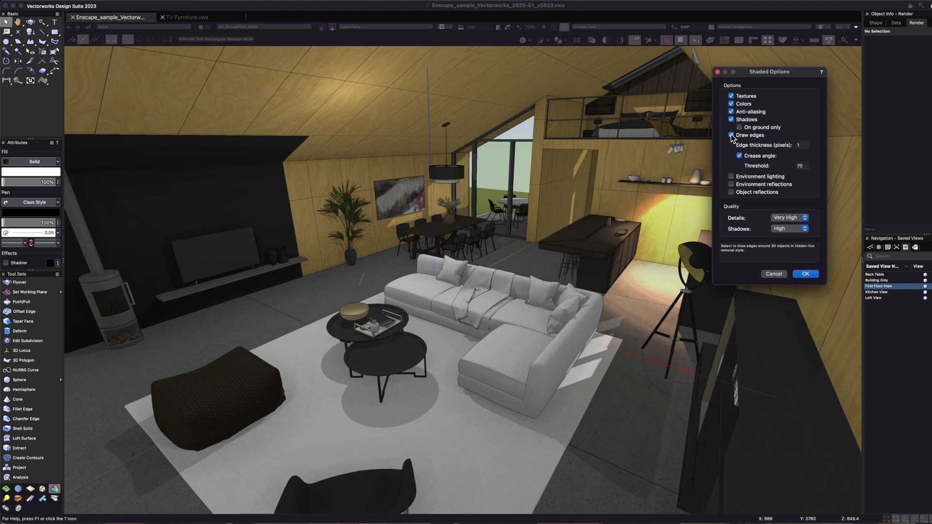
click(731, 136)
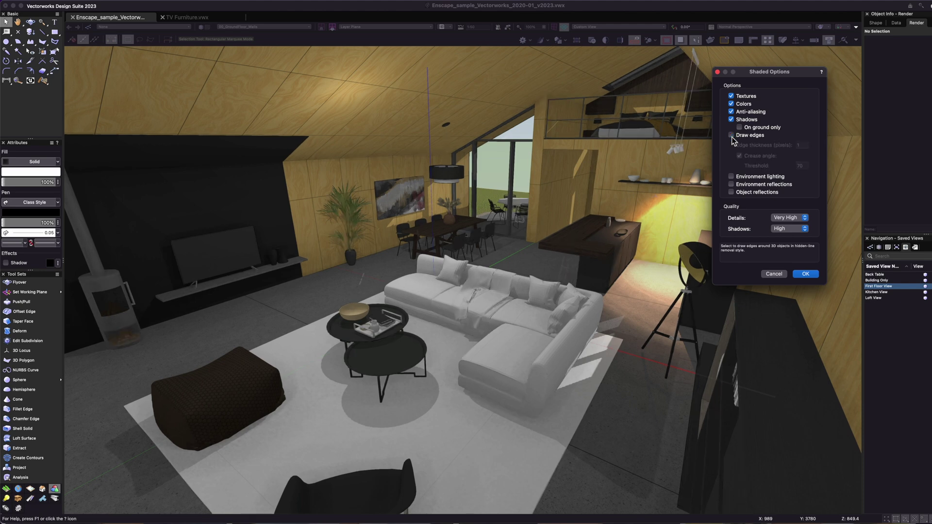
Step: Enable environment reflections and object reflections, preview environment lighting but leave it off, and apply the Shaded Options
click(732, 177)
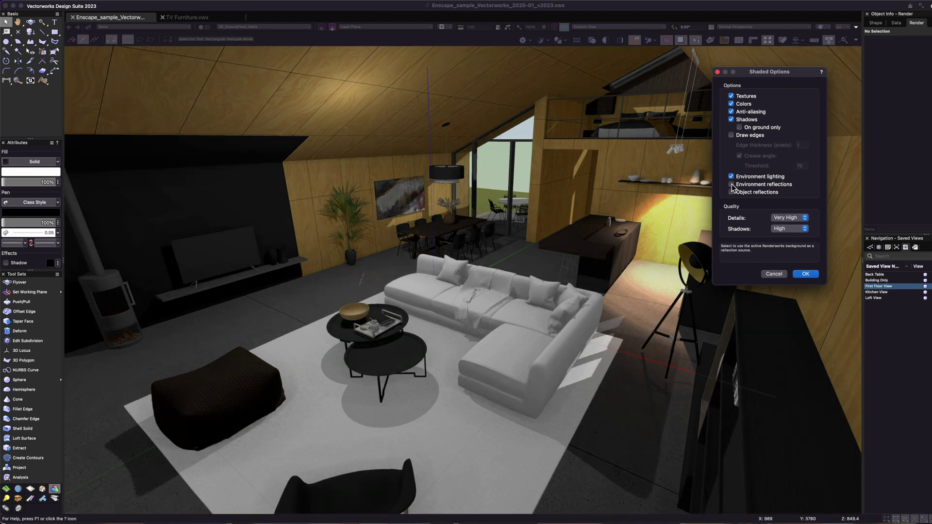
click(732, 185)
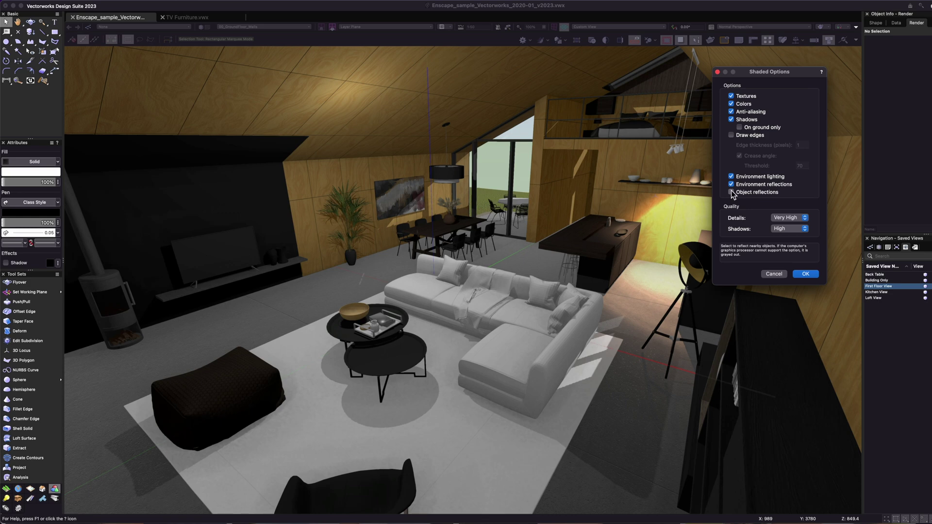
click(732, 193)
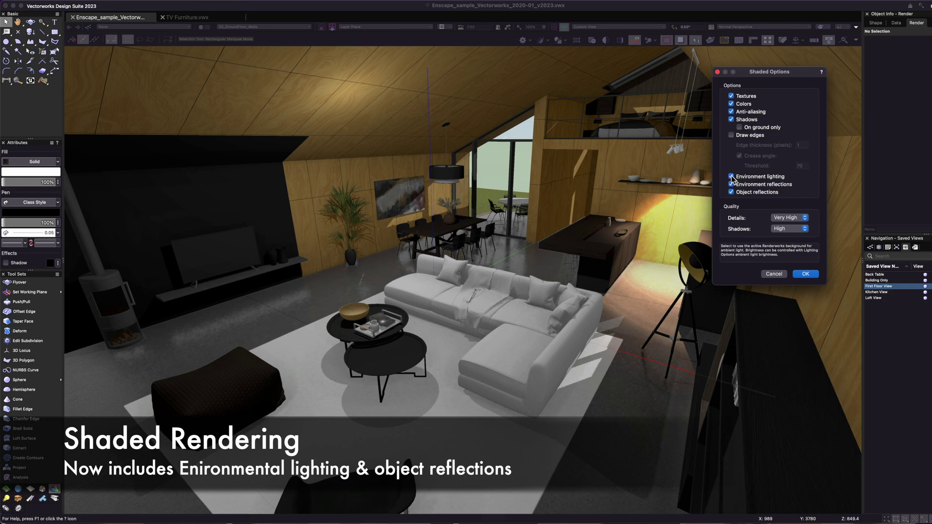
click(732, 177)
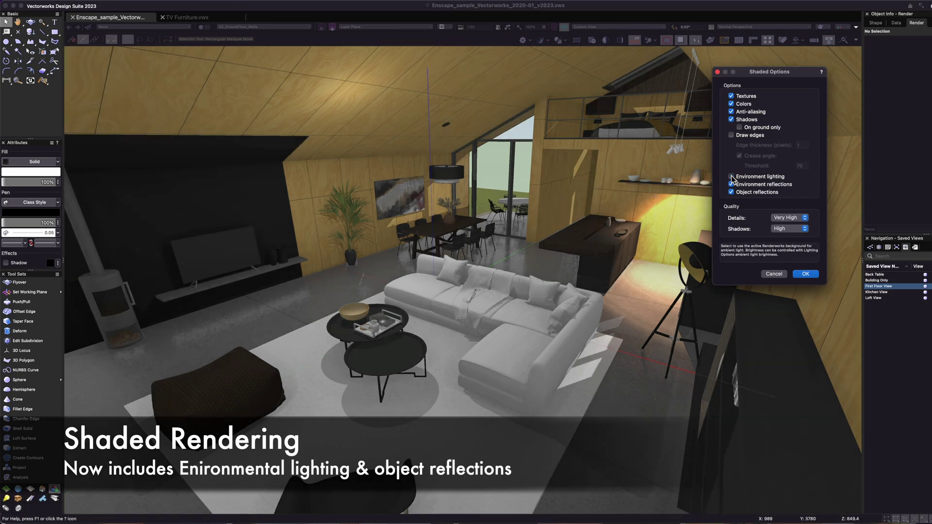
click(806, 273)
Step: Explore the living room interior in perspective using the Flyover and Walkthrough tools
key(shift+c)
drag(447, 330, 534, 327)
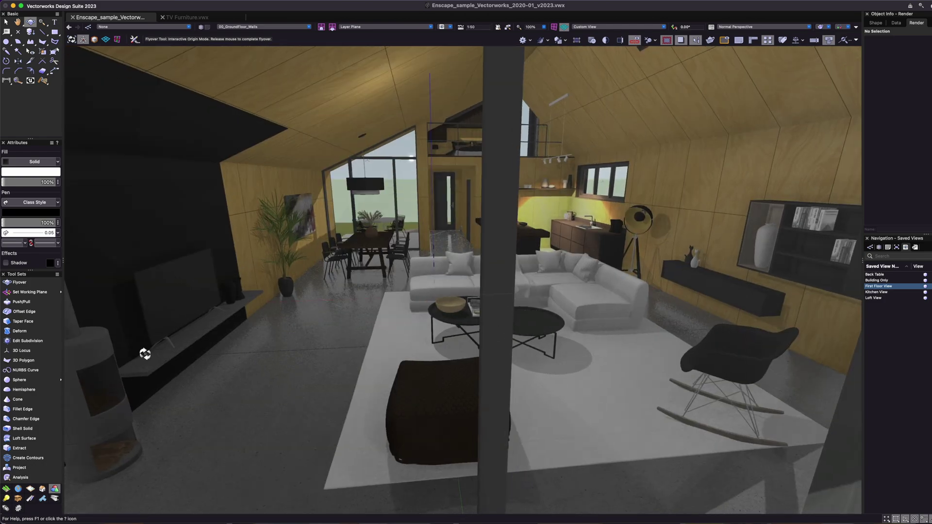
click(7, 499)
click(24, 292)
drag(508, 355, 494, 297)
click(72, 39)
drag(424, 413, 435, 360)
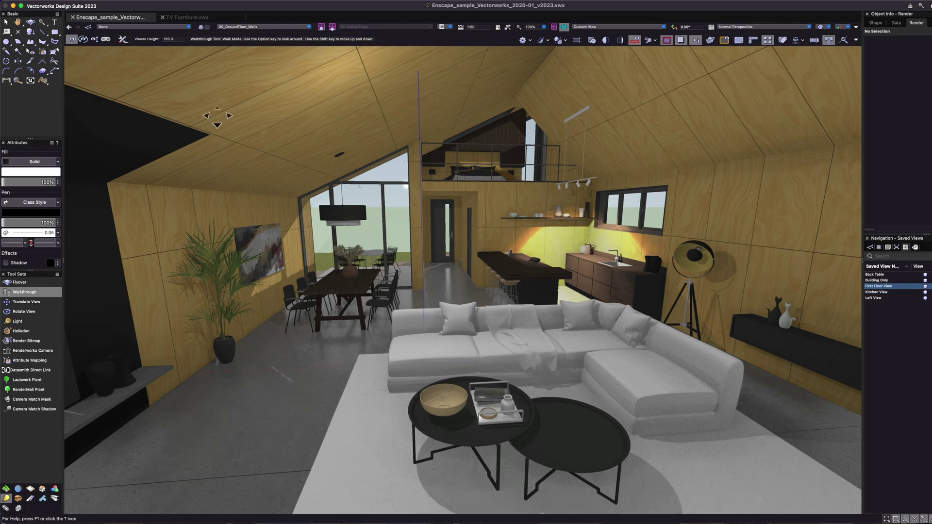
click(30, 21)
drag(589, 360, 534, 356)
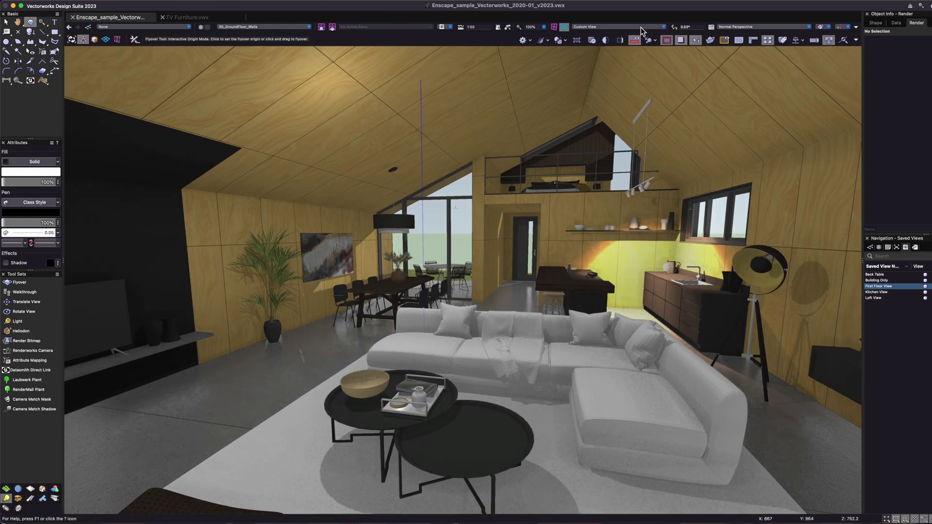
Step: Split the drawing area into multiple view panes and adjust the bedroom, kitchen and living room views individually
click(714, 29)
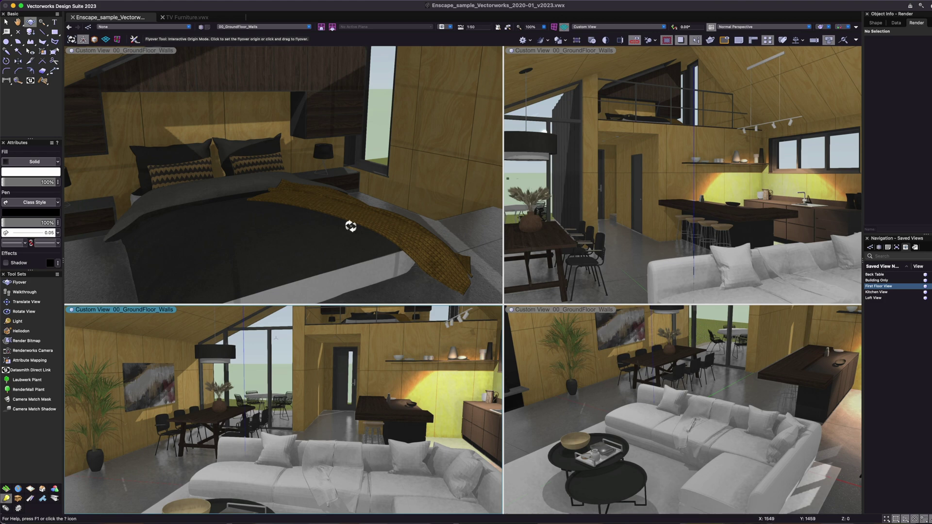
drag(298, 190, 305, 212)
mouse_move(743, 245)
mouse_down()
mouse_move(736, 256)
mouse_move(745, 259)
mouse_up()
drag(369, 412, 343, 408)
click(679, 427)
mouse_move(679, 427)
mouse_down()
mouse_move(692, 428)
mouse_move(666, 436)
mouse_move(668, 444)
mouse_move(697, 436)
mouse_move(684, 436)
mouse_up()
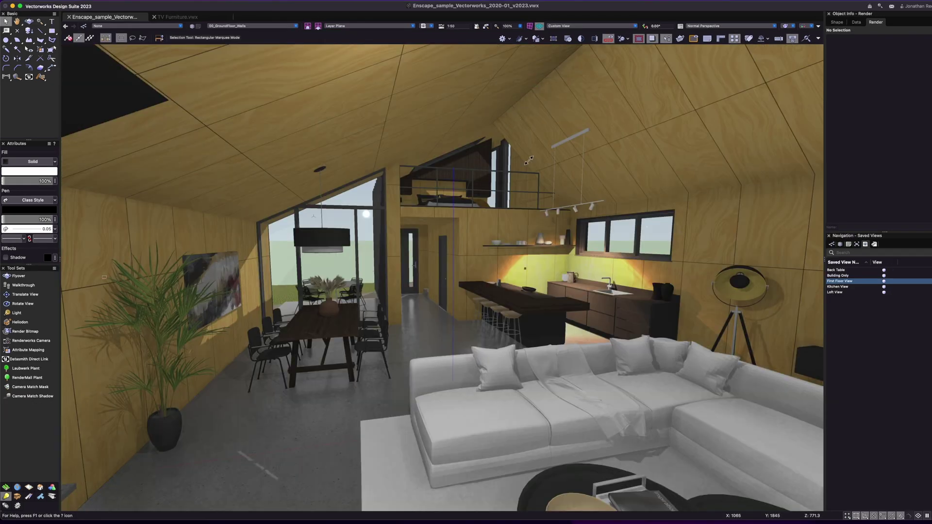
Step: Leave the interior perspective and show the house on its site in the right isometric view
key(super+5)
key(super+3)
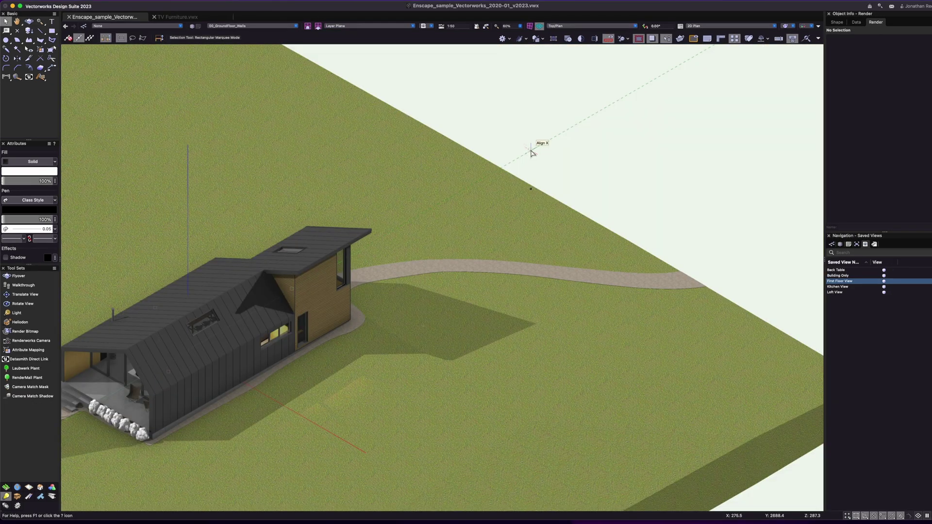
key(super+6)
key(c)
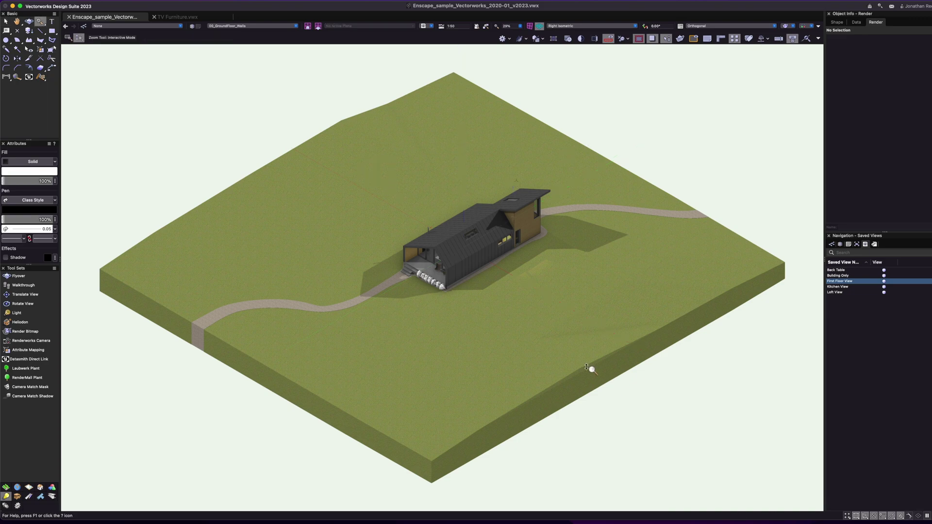
drag(474, 246, 484, 227)
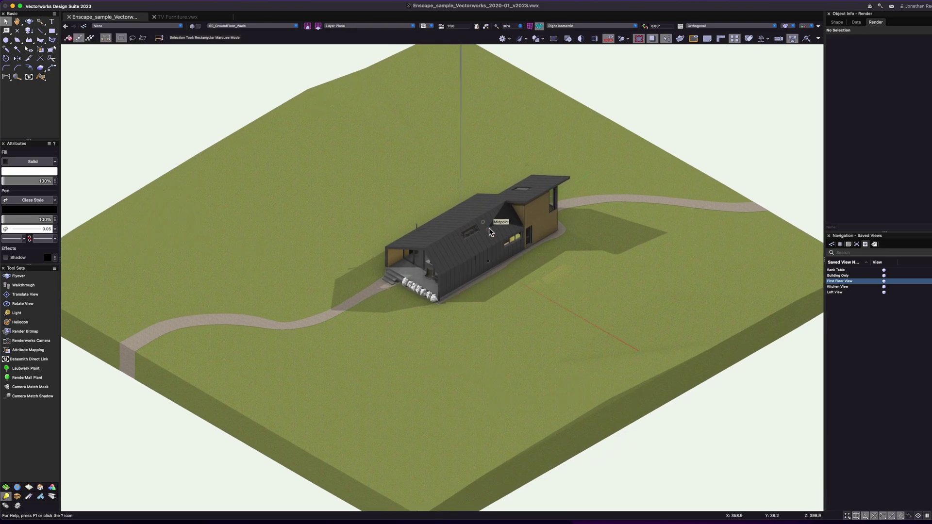
Step: Zoom in on the house and bring up the list of design layers with their visibility settings
key(c)
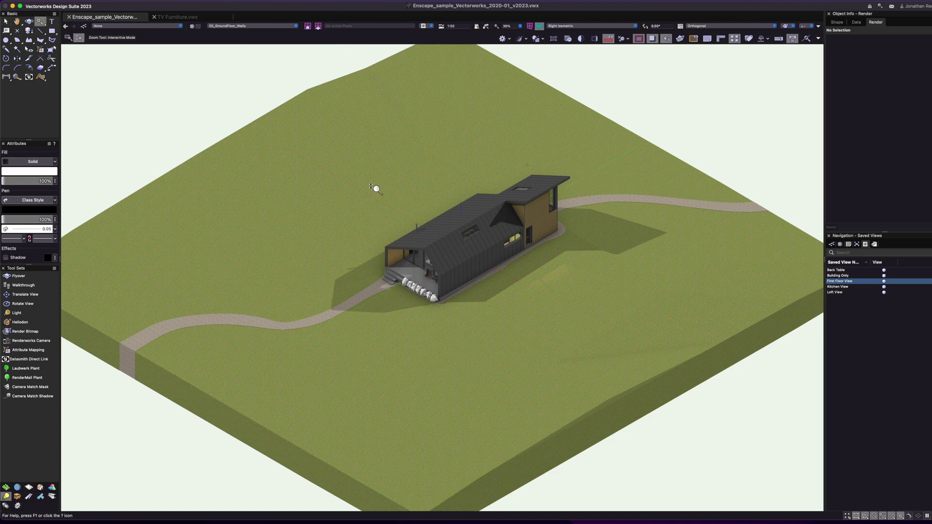
key(u)
drag(376, 150, 627, 351)
click(840, 244)
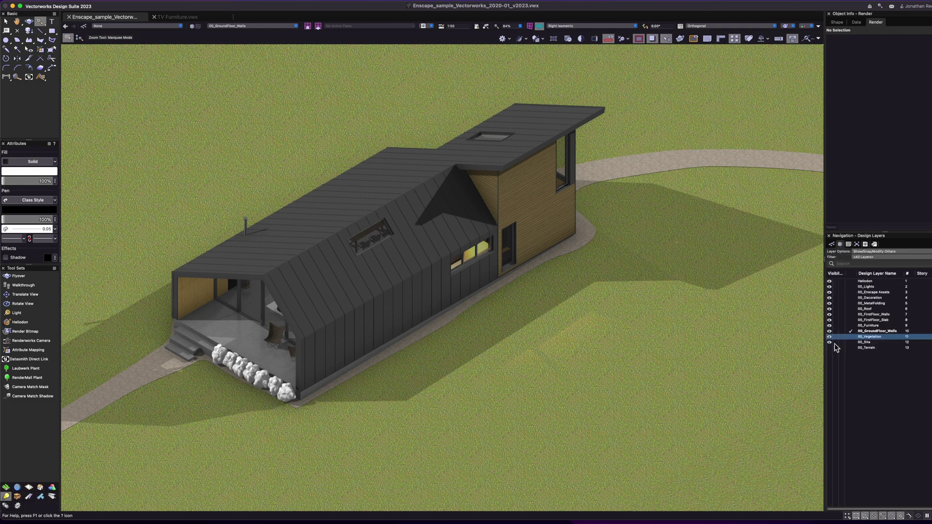
click(833, 346)
Step: Hide the class of the white bushes along the terrace edge with the Visibility tool
key(x)
click(287, 391)
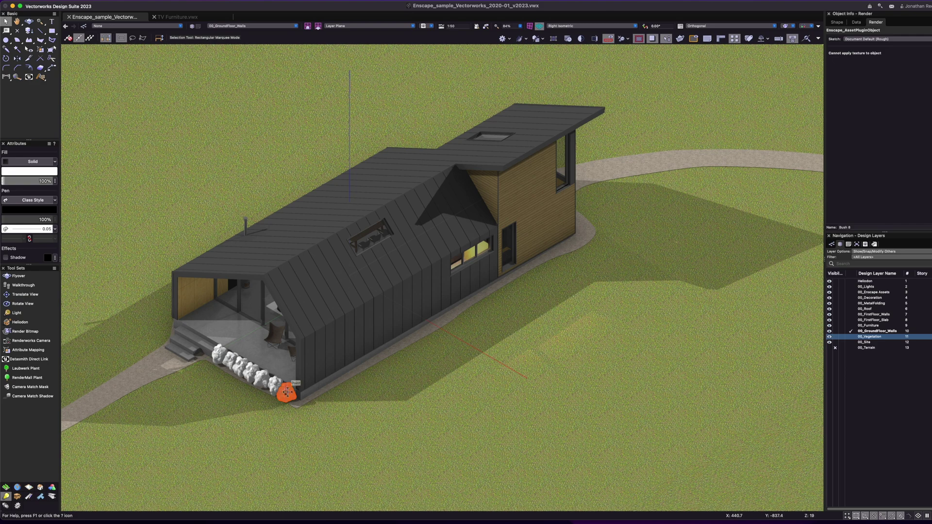
key(shift+v)
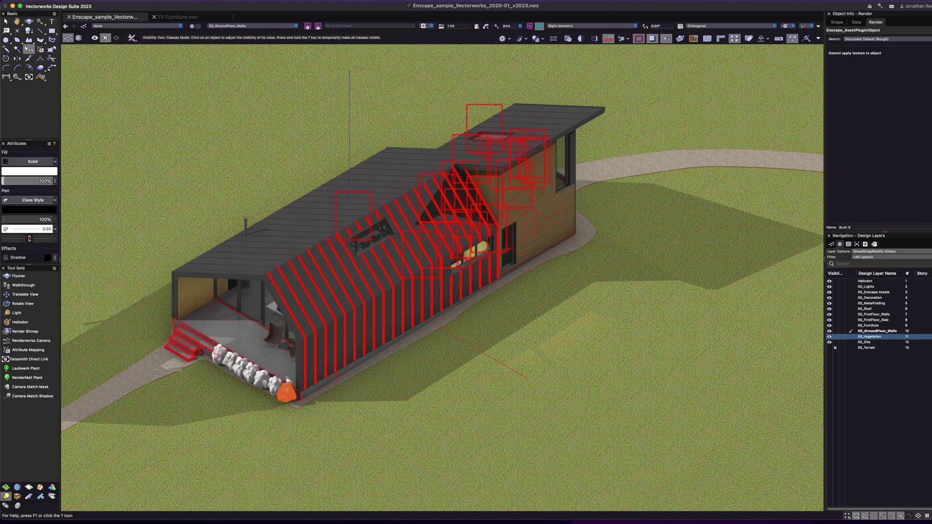
click(288, 394)
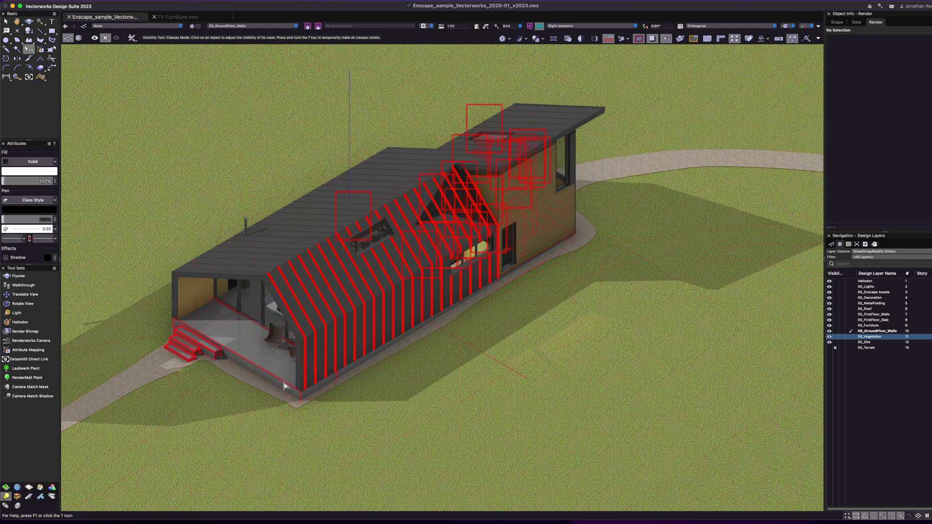
key(x)
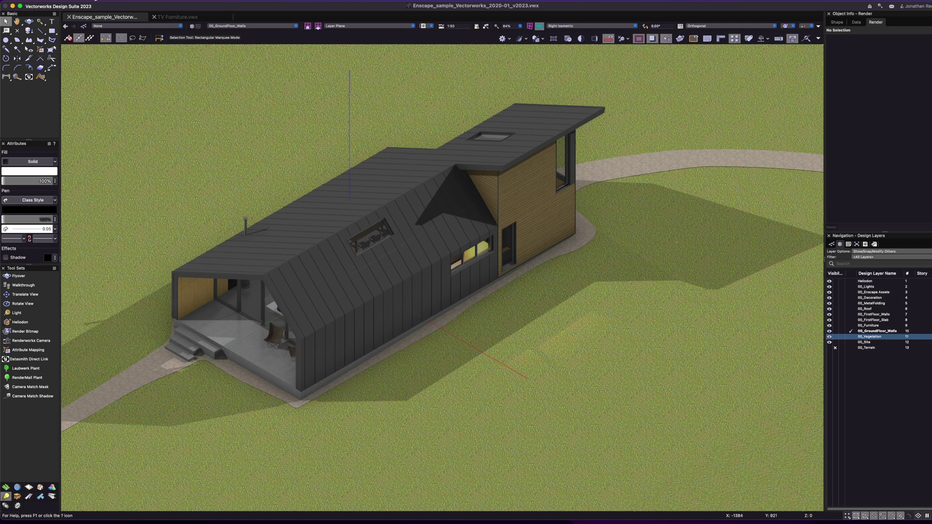
Step: Start an FBX export of all visible objects on all layers, accepting the current export options
click(74, 2)
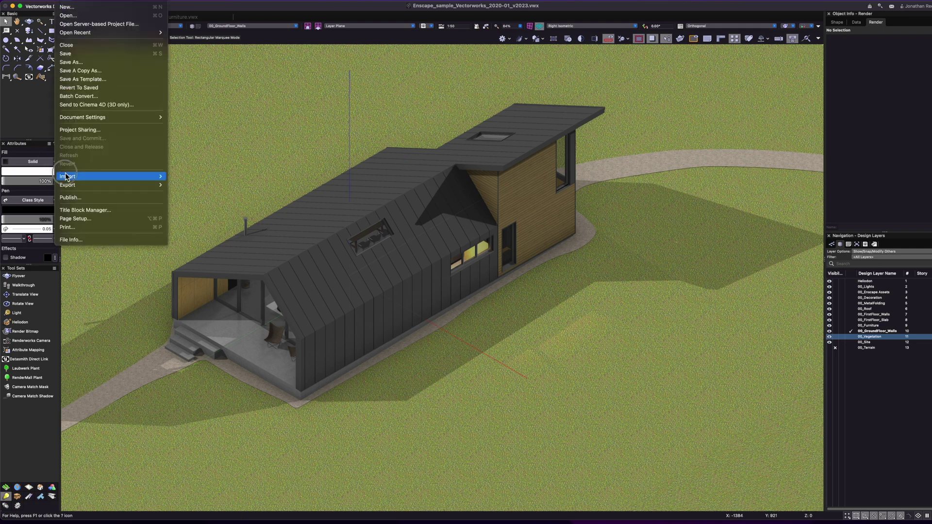
click(86, 185)
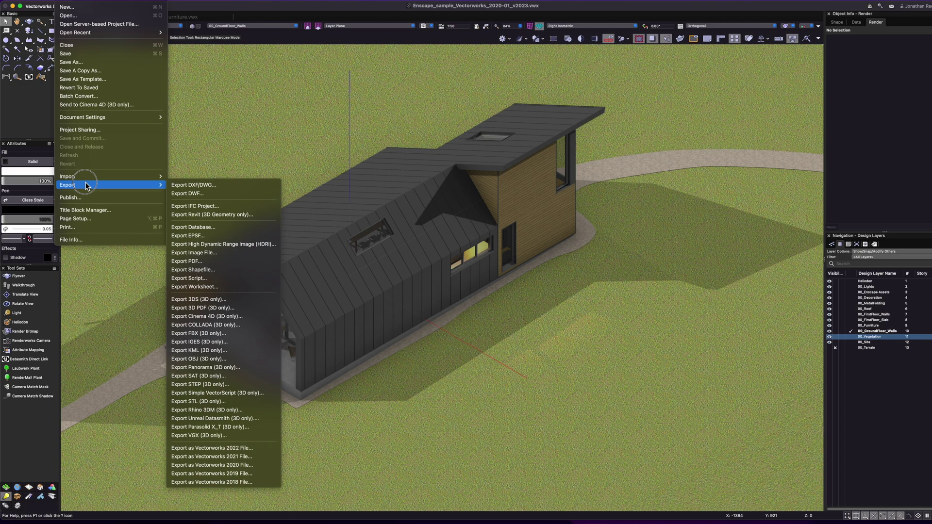
click(235, 304)
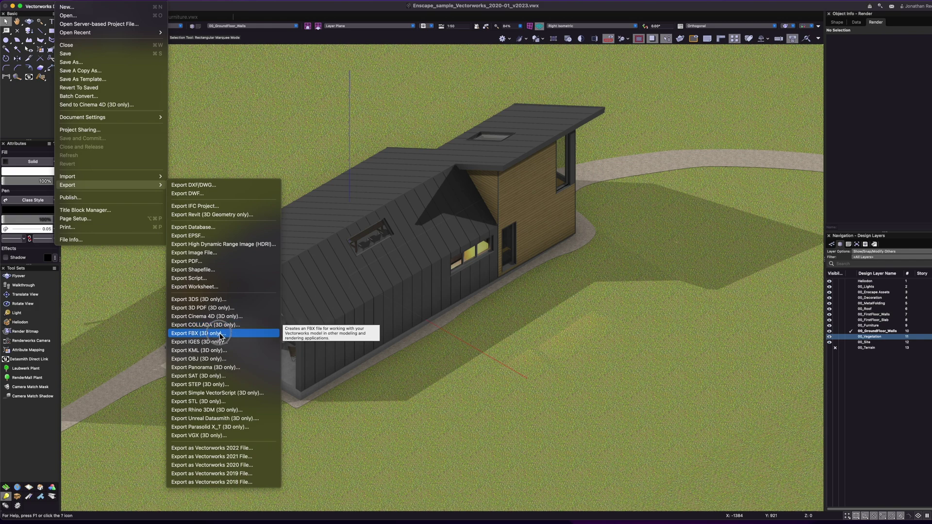
click(191, 333)
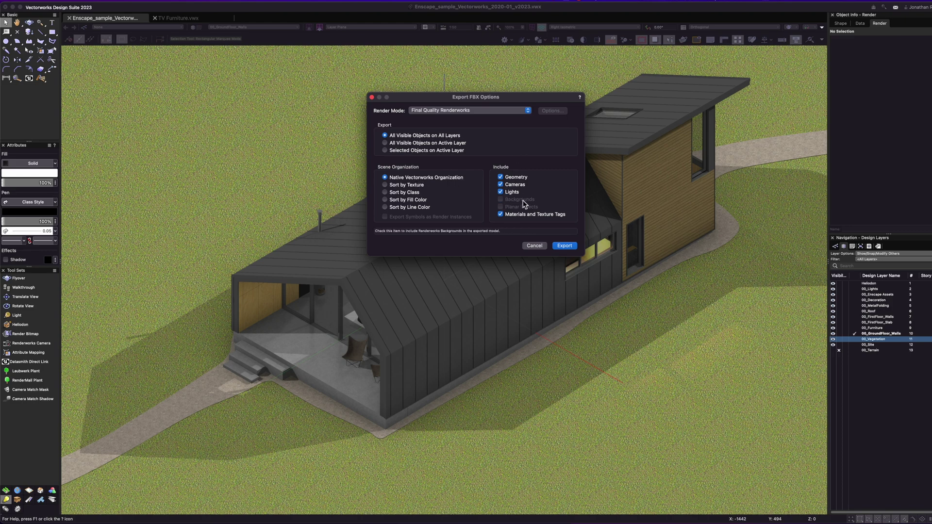
click(568, 246)
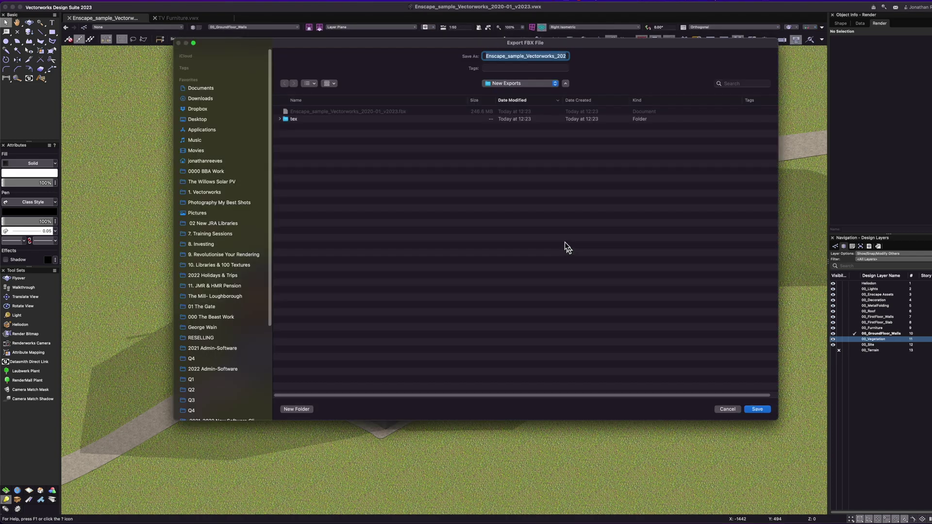
Step: Create a new folder named Enscape inside the 0000 Enscape for Mac Video folder as the export destination
click(486, 84)
click(510, 92)
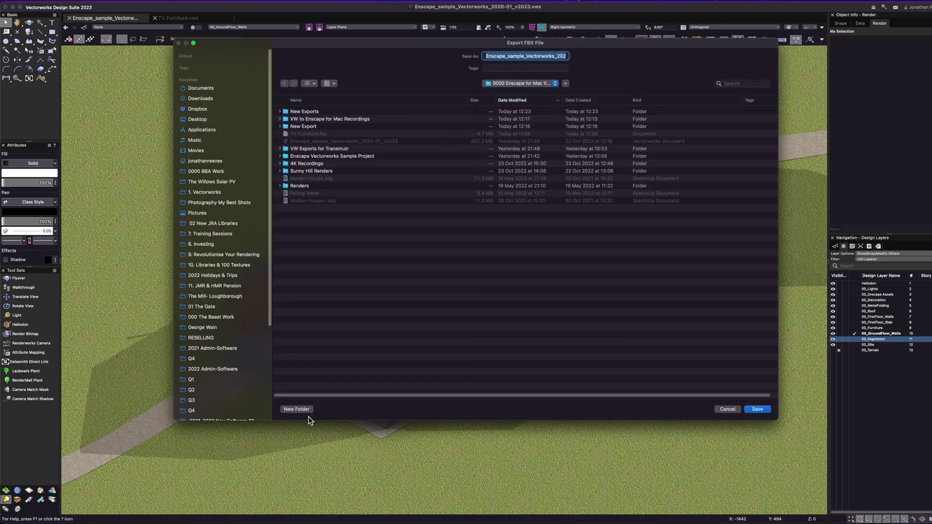
click(296, 409)
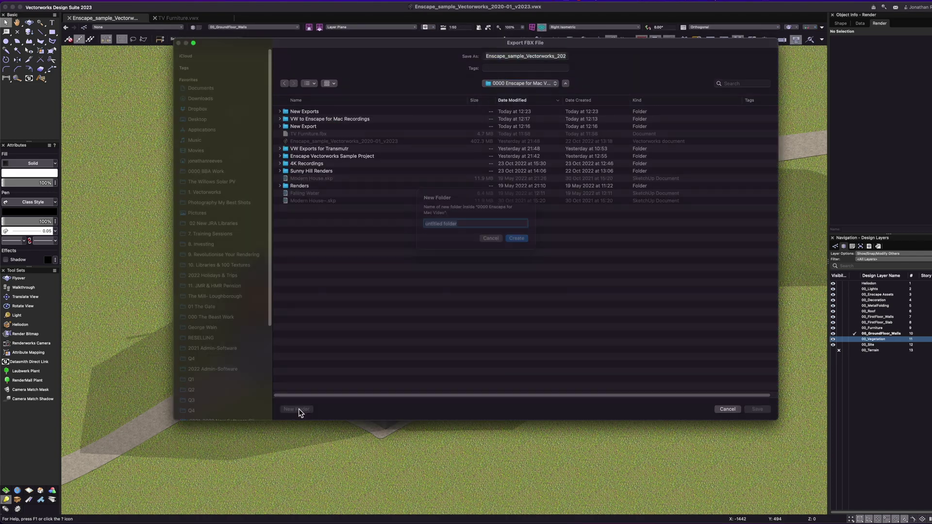
text(Enscape)
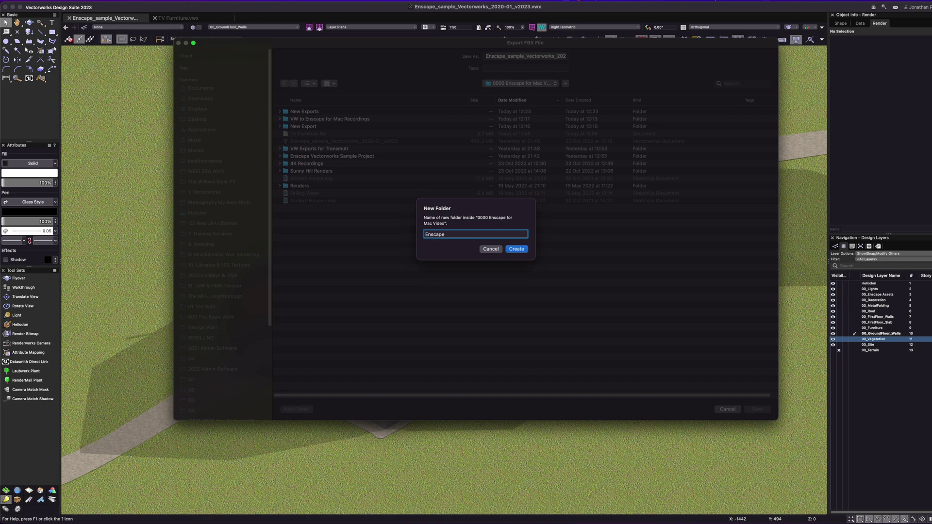
key(Return)
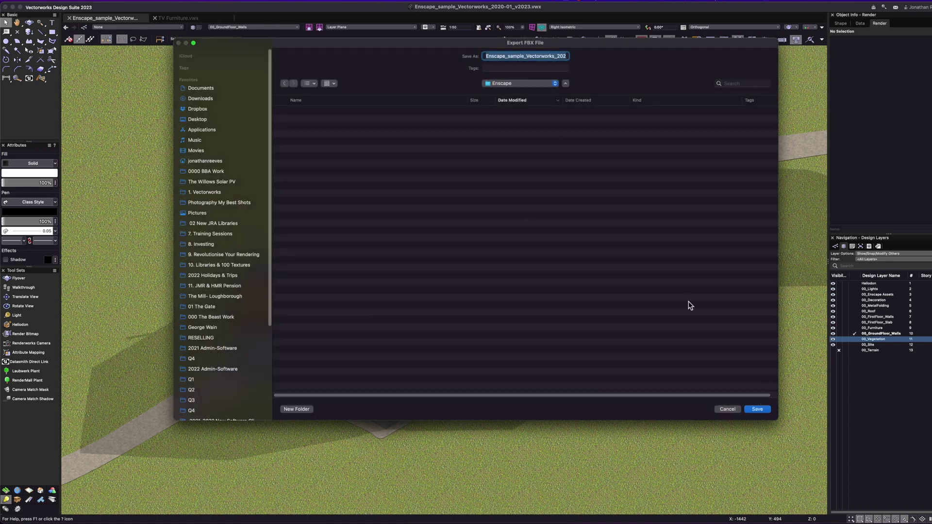
Step: Shorten the export file name to Enscape_sample.fbx and save it in the Enscape folder
click(547, 57)
drag(547, 57, 524, 57)
key(BackSpace)
key(BackSpace)
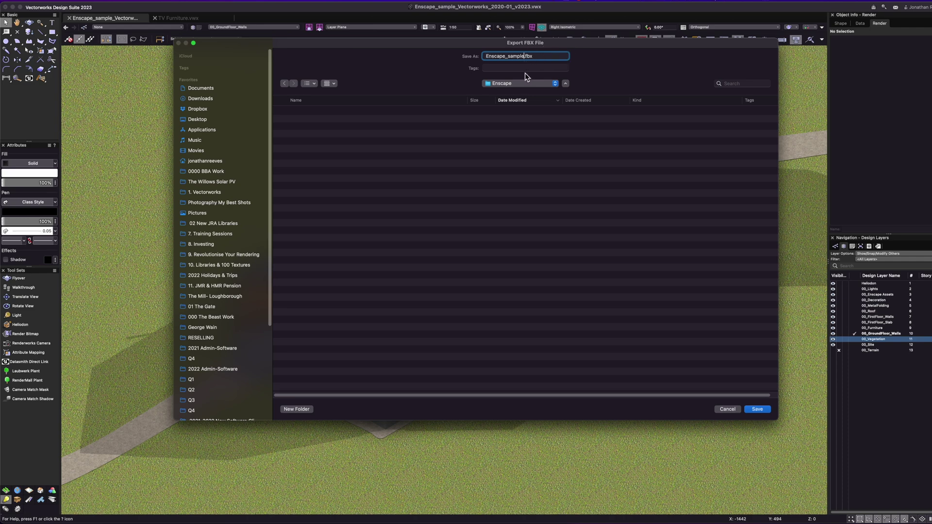
click(758, 409)
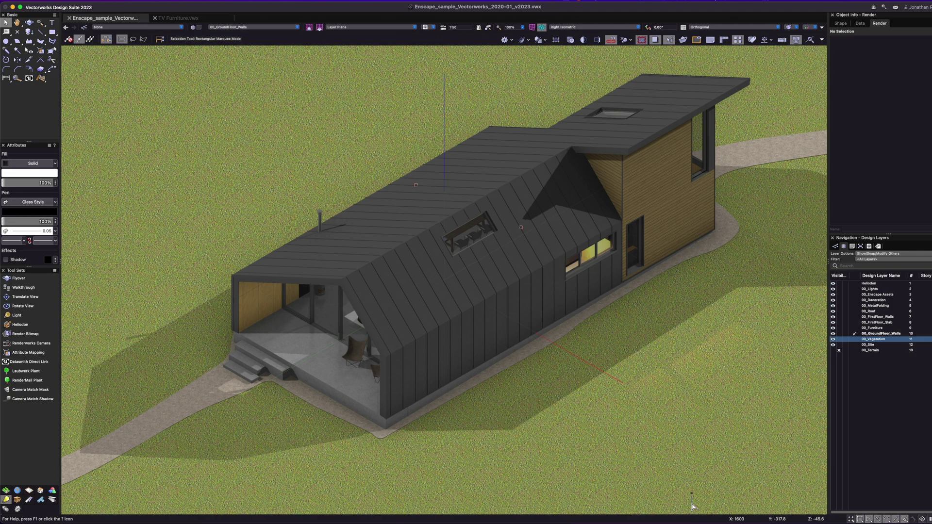
Step: Switch to SketchUp, make the Simple Meters template the default, and create a new model from a Simple template
mouse_move(695, 523)
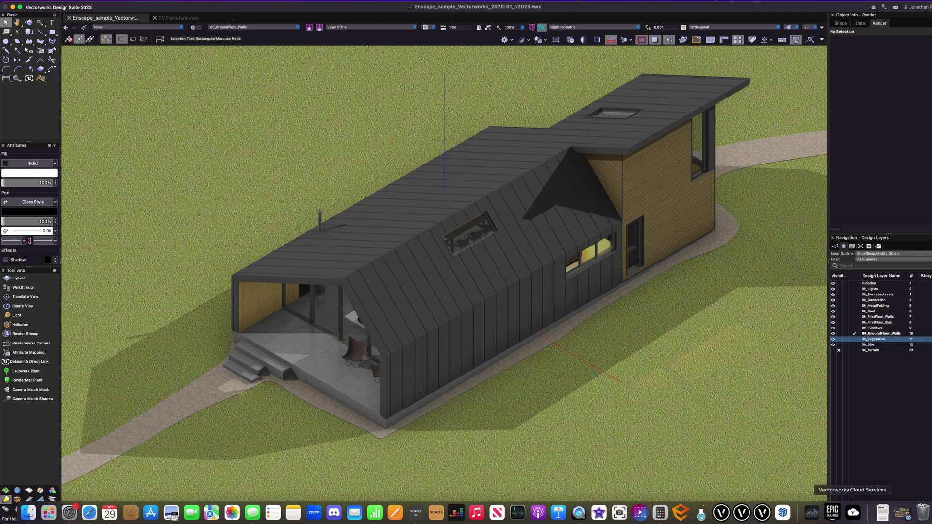
click(776, 521)
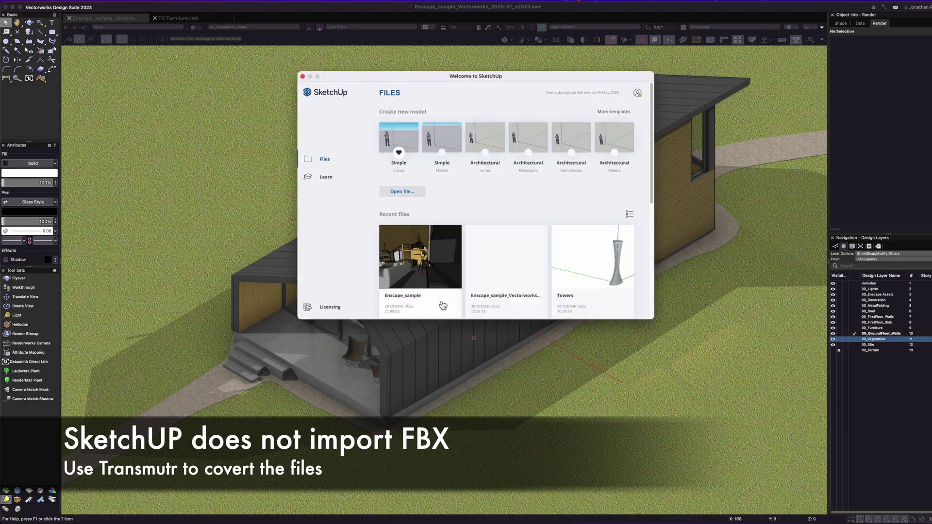
click(442, 153)
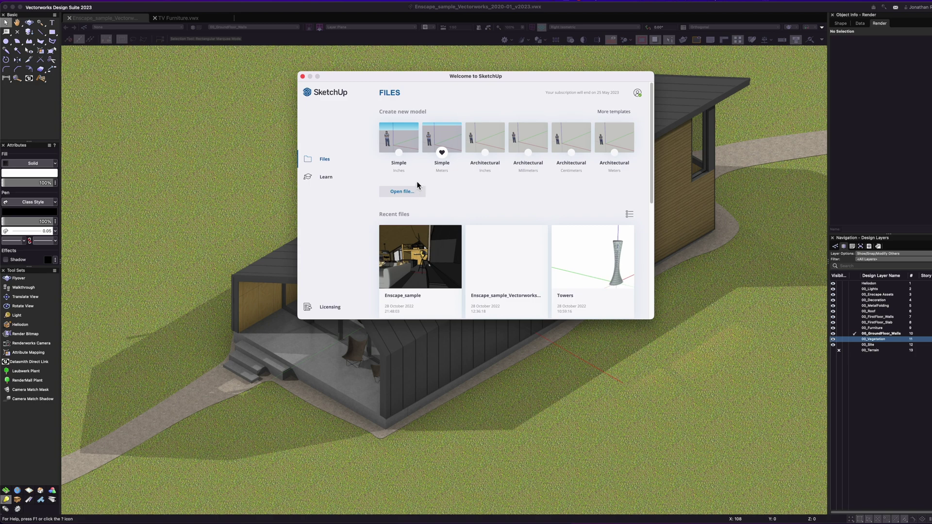
click(409, 152)
Step: Dismiss the Enscape welcome window and delete the standing figure from the new model
click(263, 256)
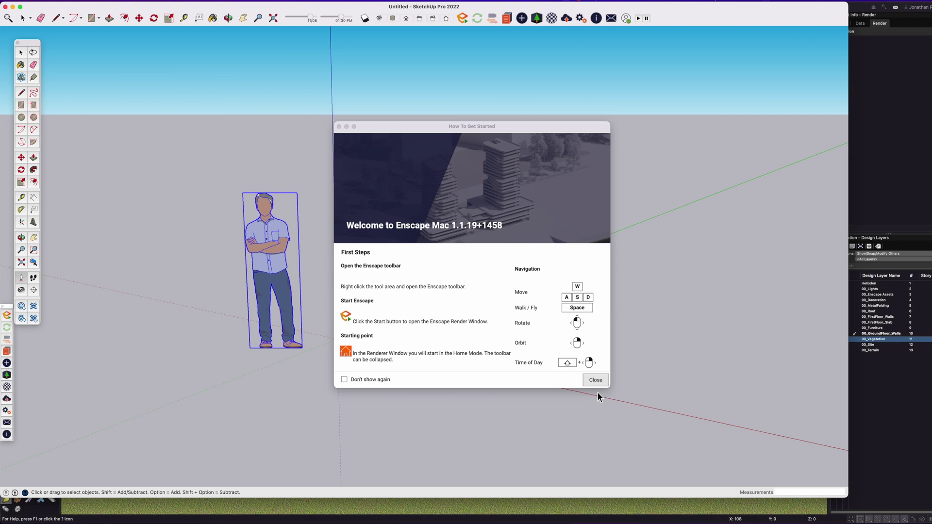
click(596, 383)
key(Delete)
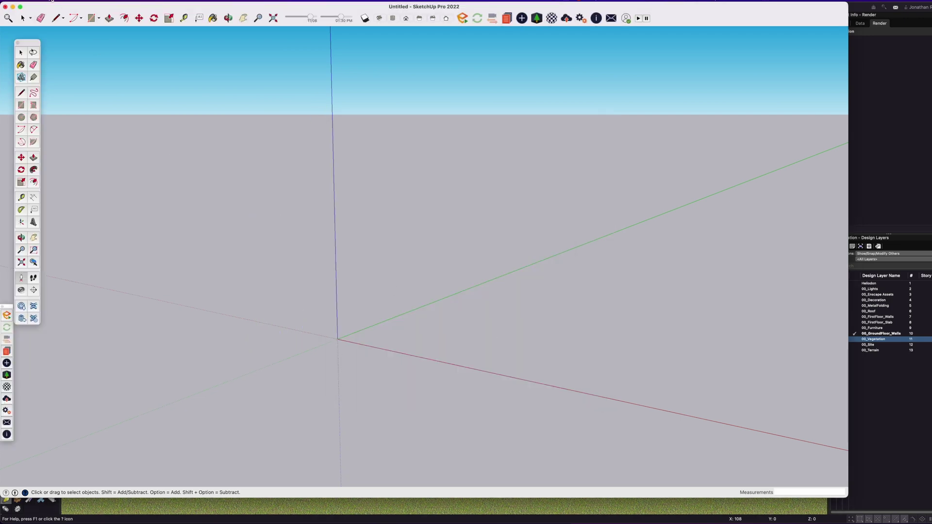
Step: Check which file formats SketchUp can import, and leave without importing anything
click(56, 0)
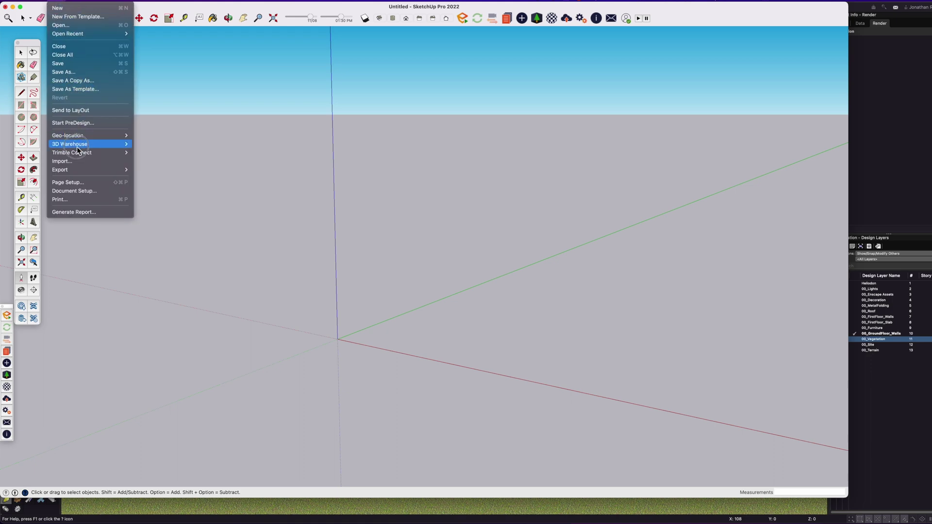
click(78, 162)
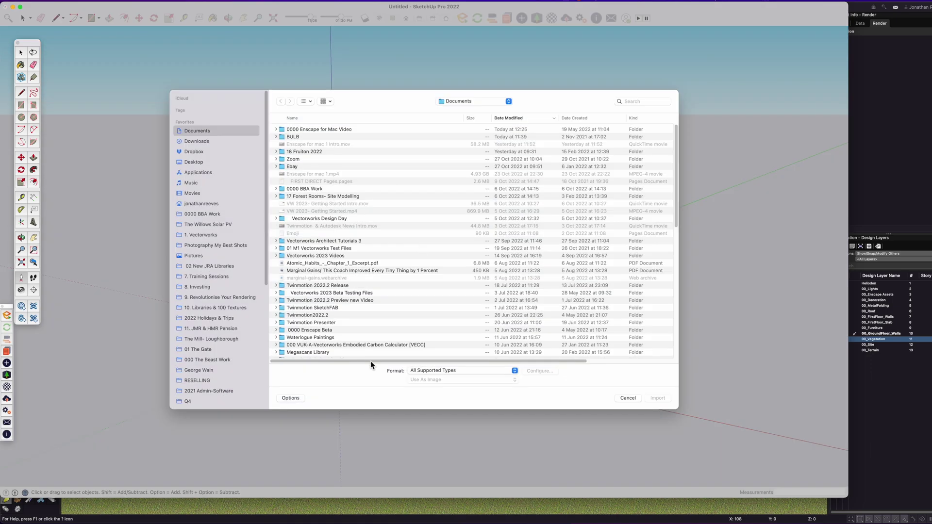
click(424, 372)
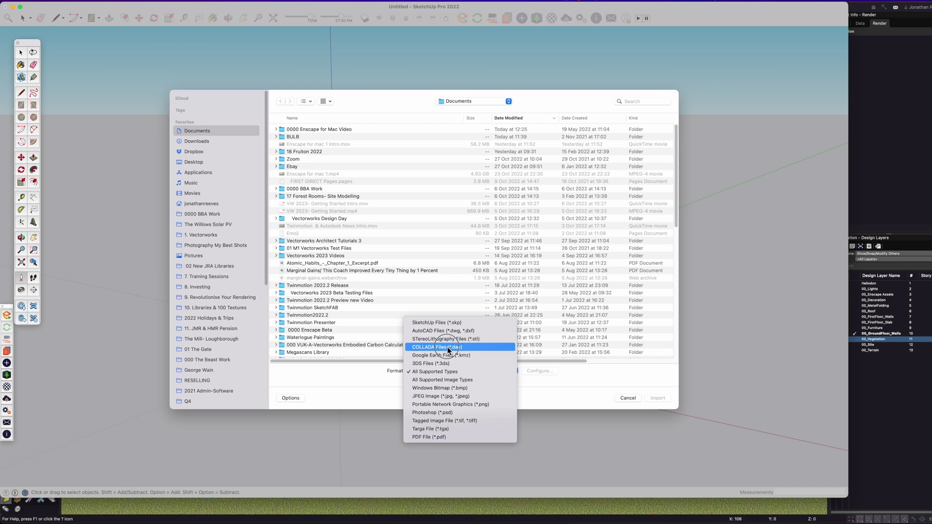
click(724, 389)
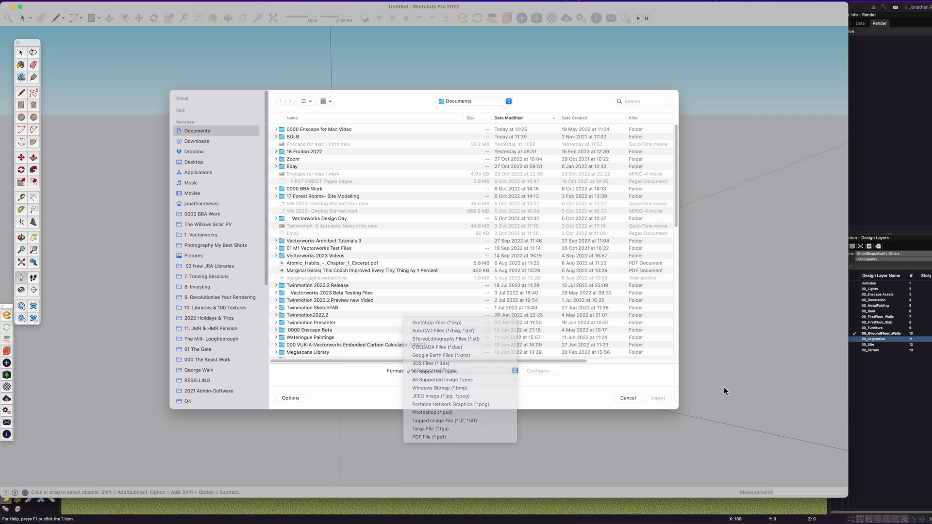
click(629, 399)
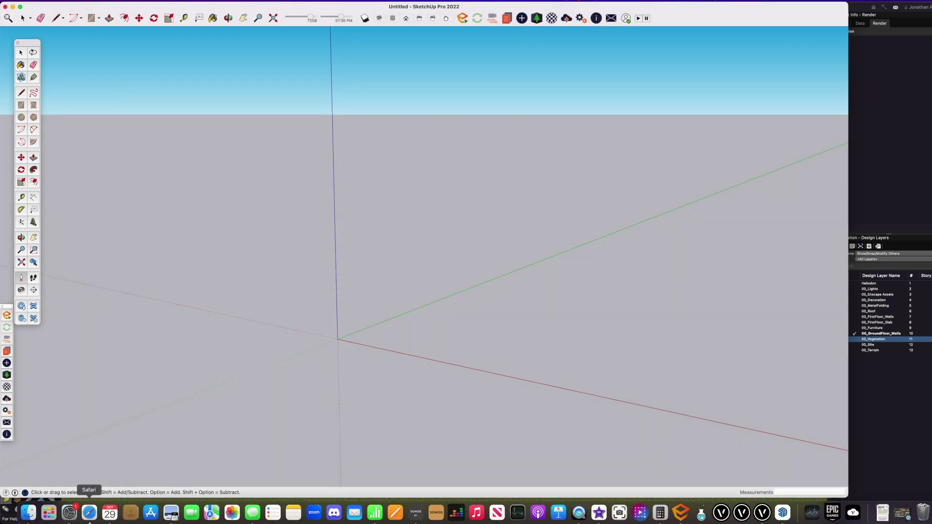
Step: Switch to Transmutr and open the Enscape_sample.fbx model from the Enscape folder
click(50, 515)
text(tr)
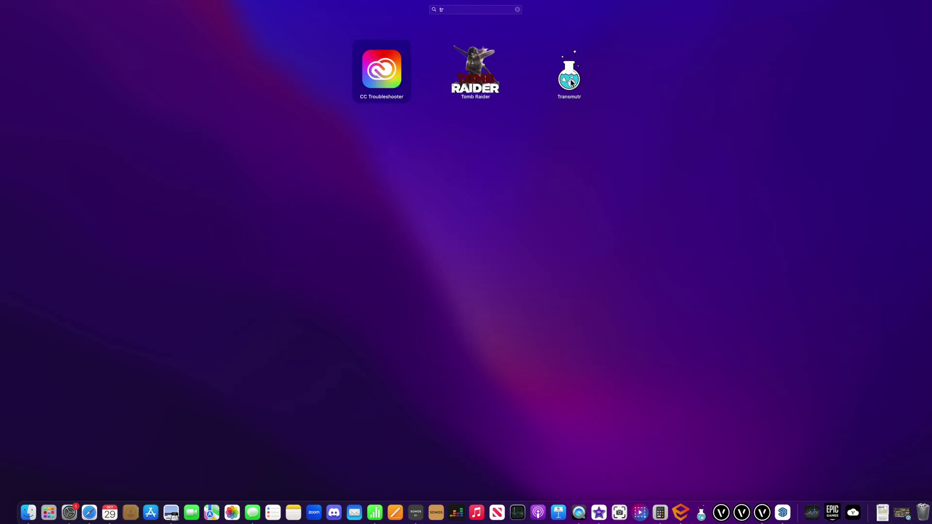
click(570, 80)
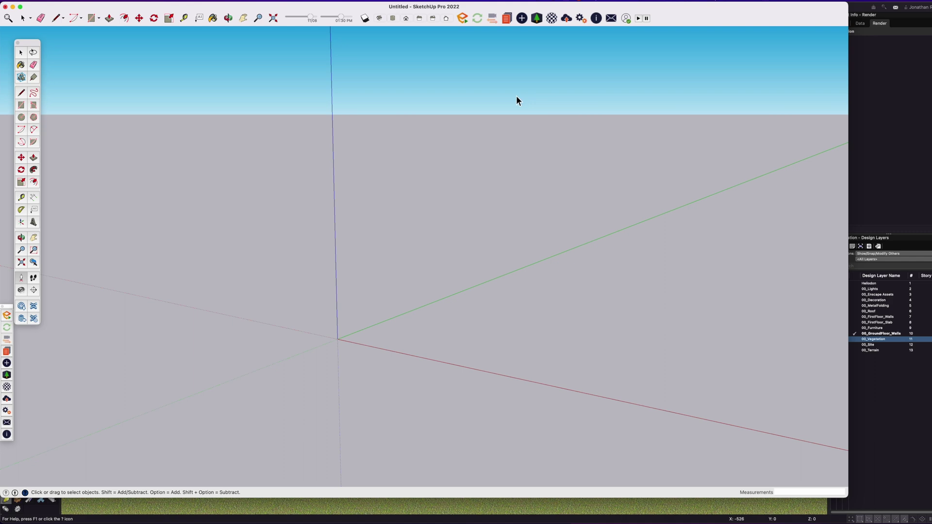
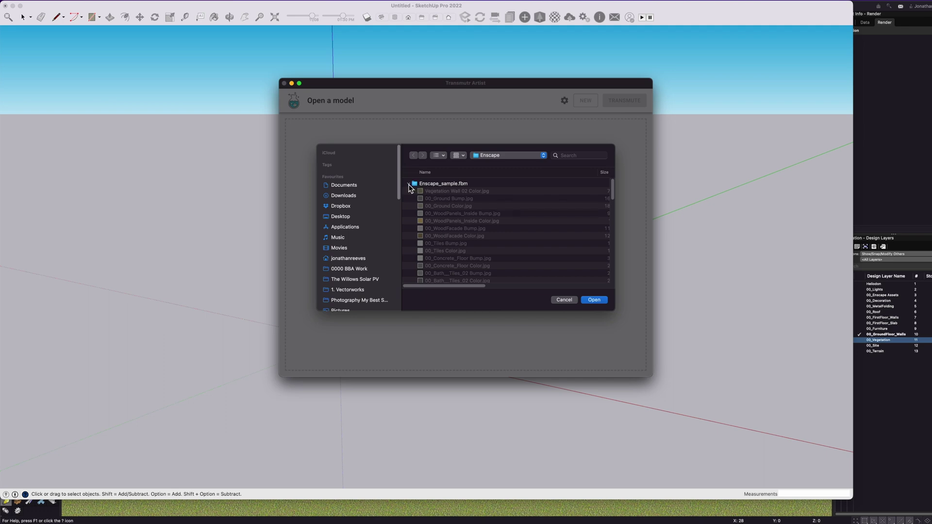
click(408, 184)
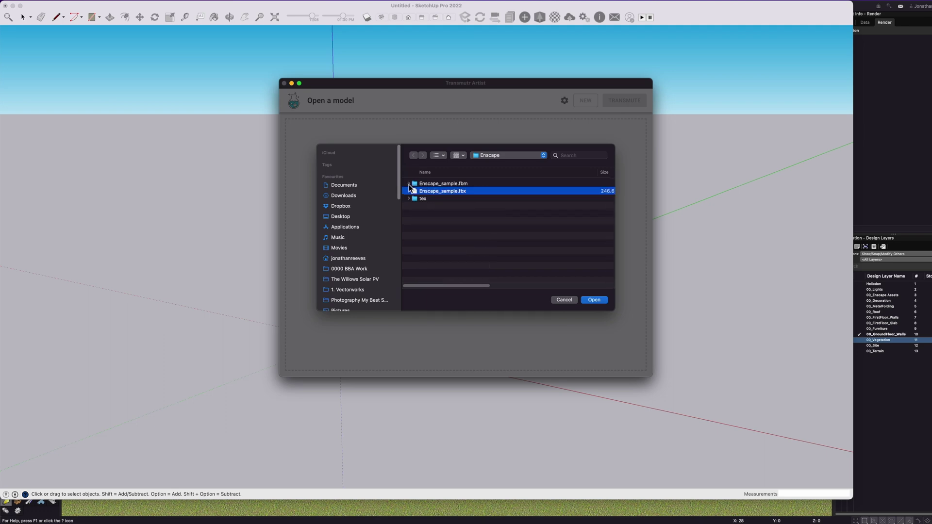
click(593, 299)
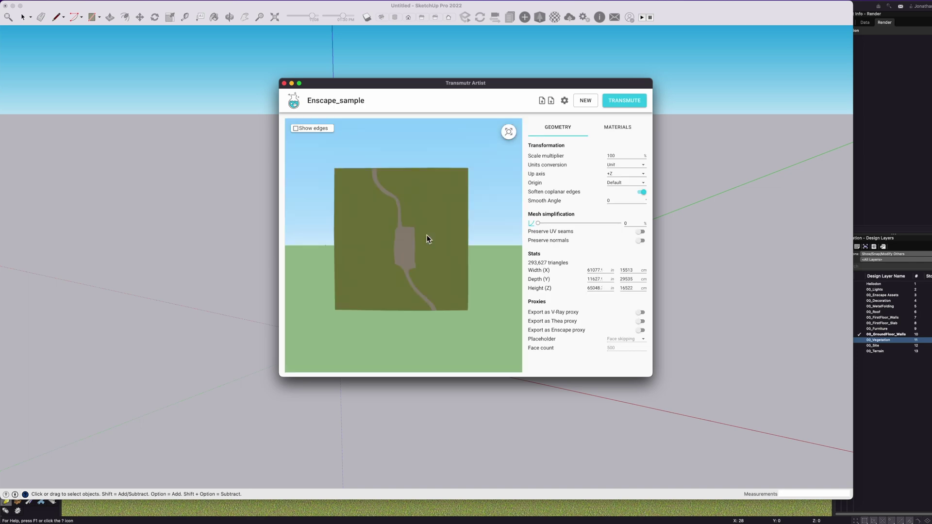
Step: Inspect the orientation of the house model in the preview and set its up axis to +Y
click(437, 249)
drag(463, 243, 394, 251)
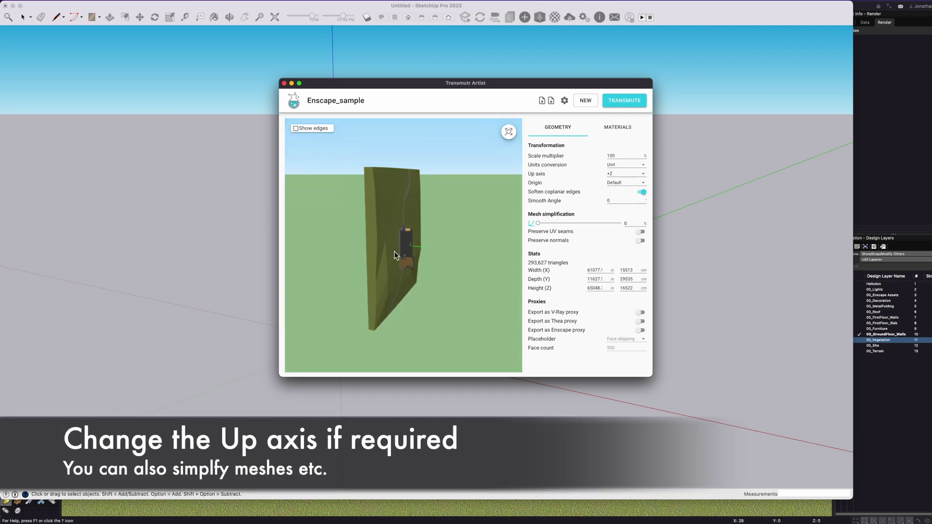
click(634, 179)
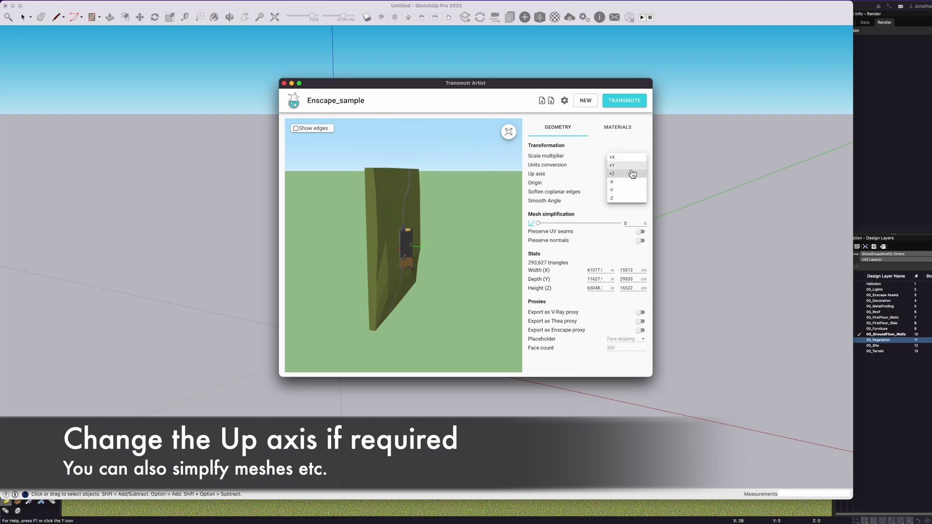
click(628, 166)
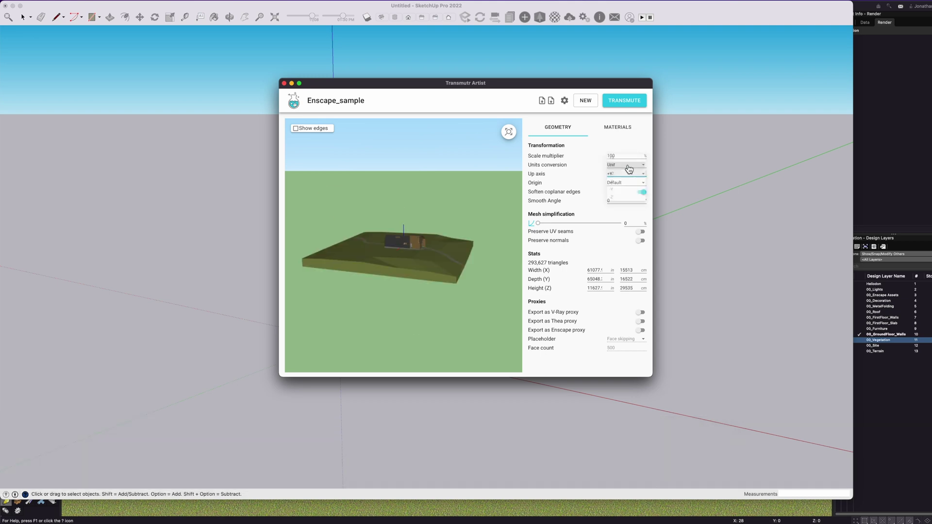
Step: Check the house's mesh edges in the preview and transmute the model to Enscape_sample.skp in the Enscape folder
drag(419, 254, 404, 271)
scroll(406, 270, up, 3)
scroll(405, 267, up, 5)
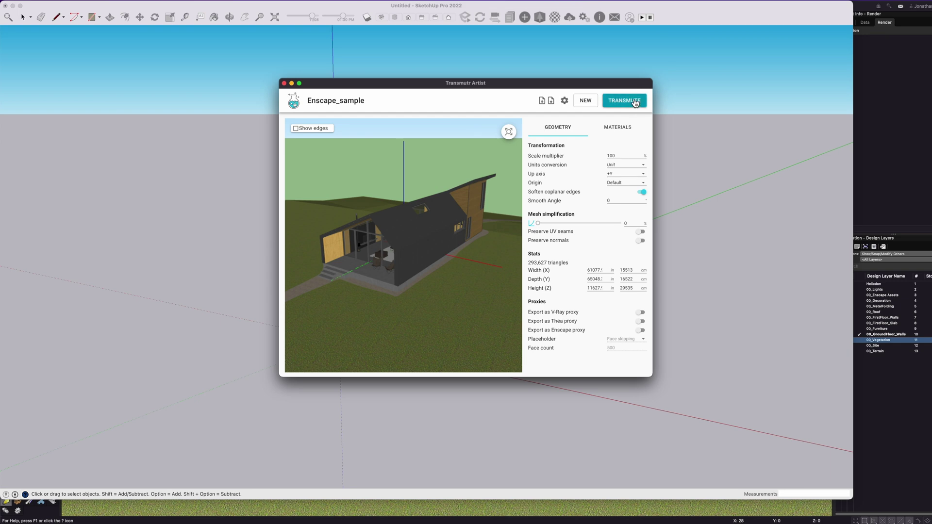
click(301, 130)
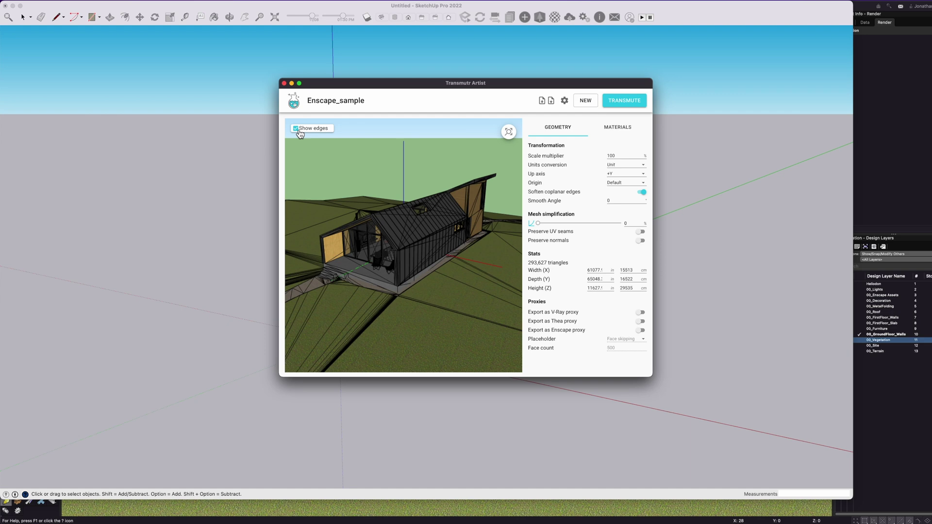
click(299, 131)
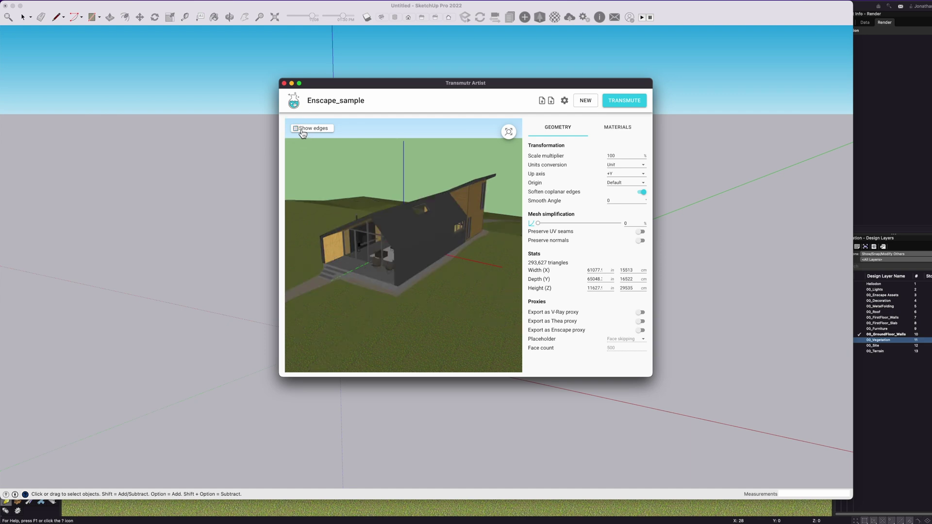
click(621, 102)
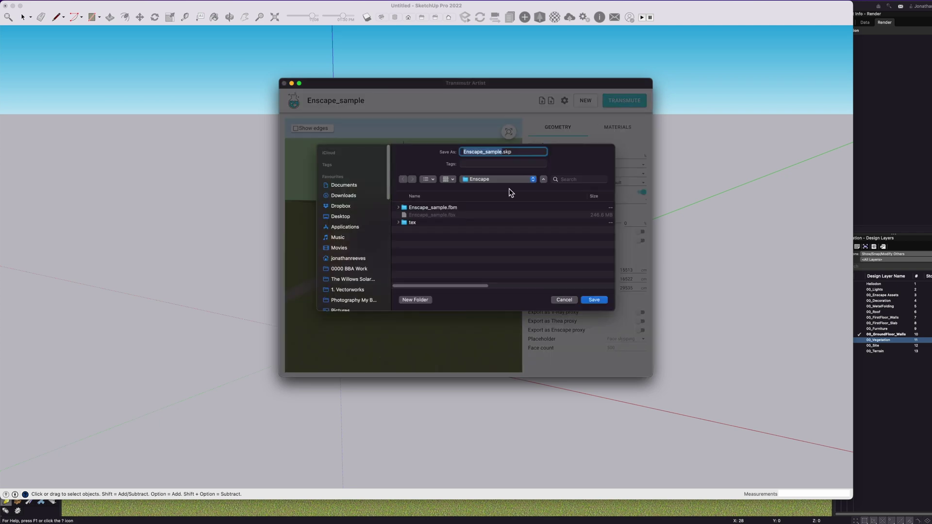
click(595, 300)
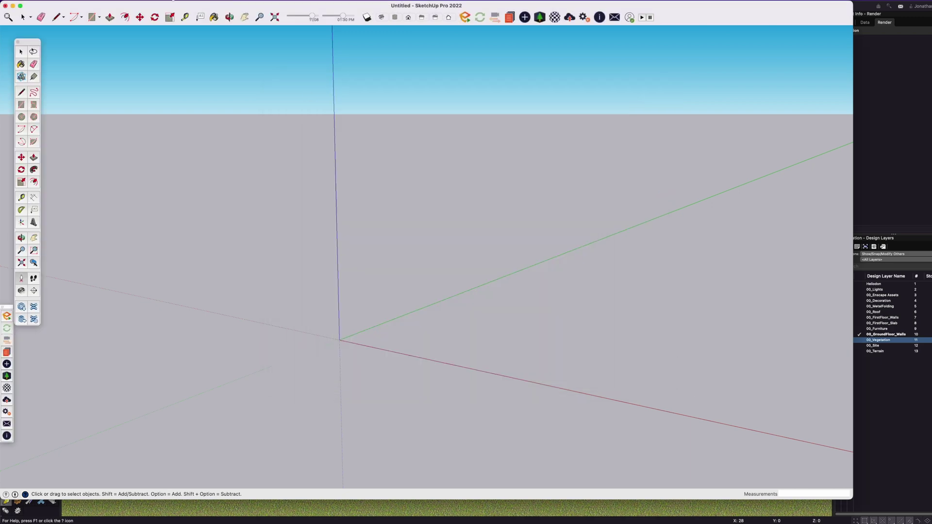
Step: Switch to SketchUp, open Enscape_sample.skp from the Enscape folder in 0000 Enscape for Mac Video, and dismiss the version warning
click(57, 1)
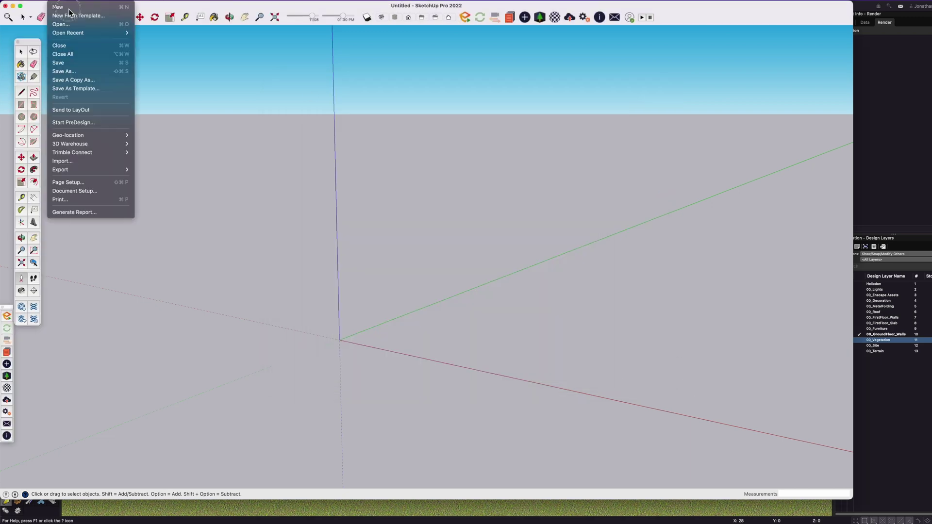
click(104, 25)
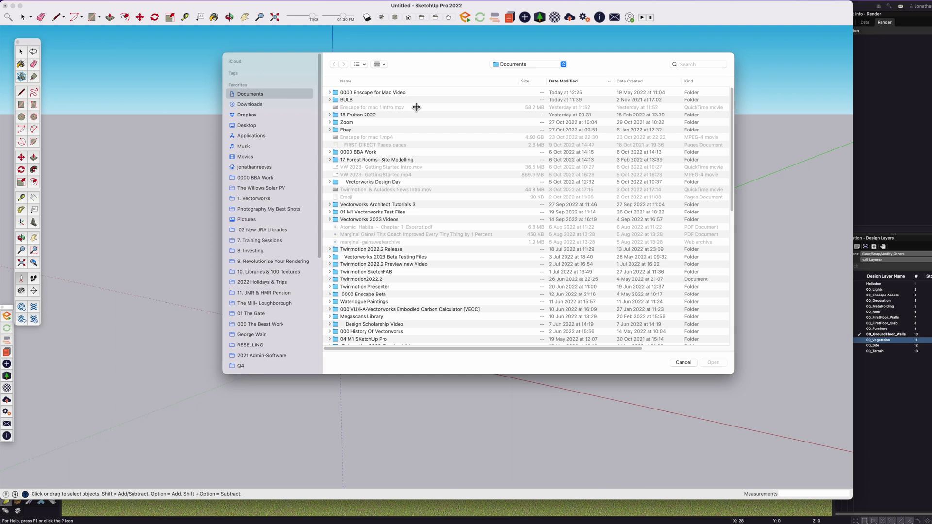
double_click(398, 93)
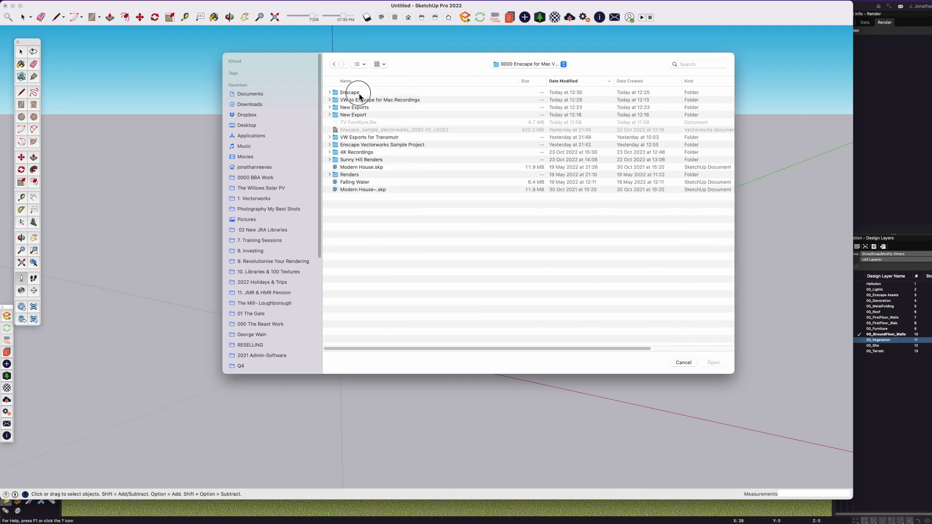
double_click(362, 93)
click(369, 92)
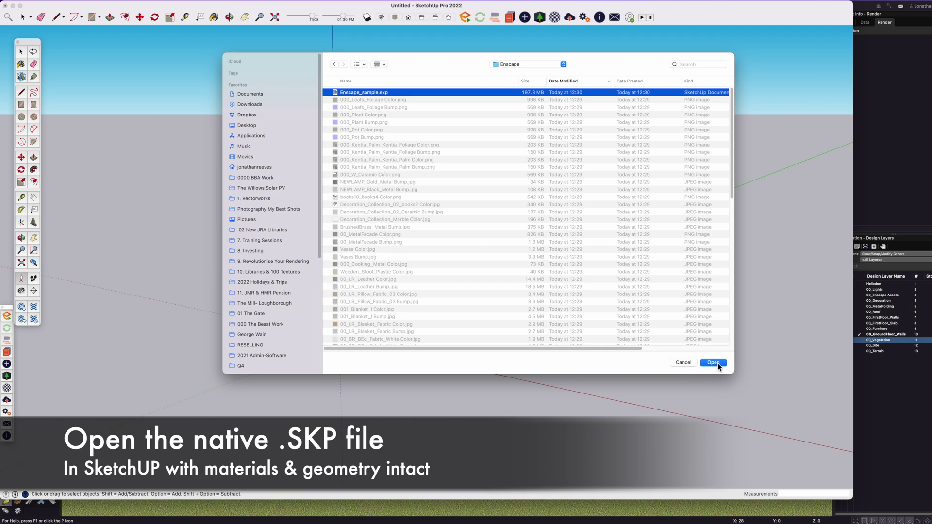
click(717, 363)
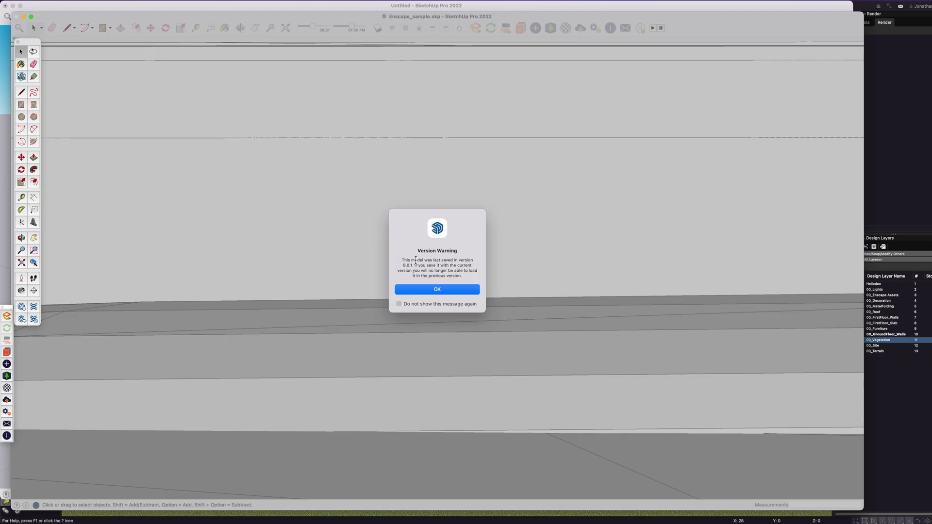
click(453, 291)
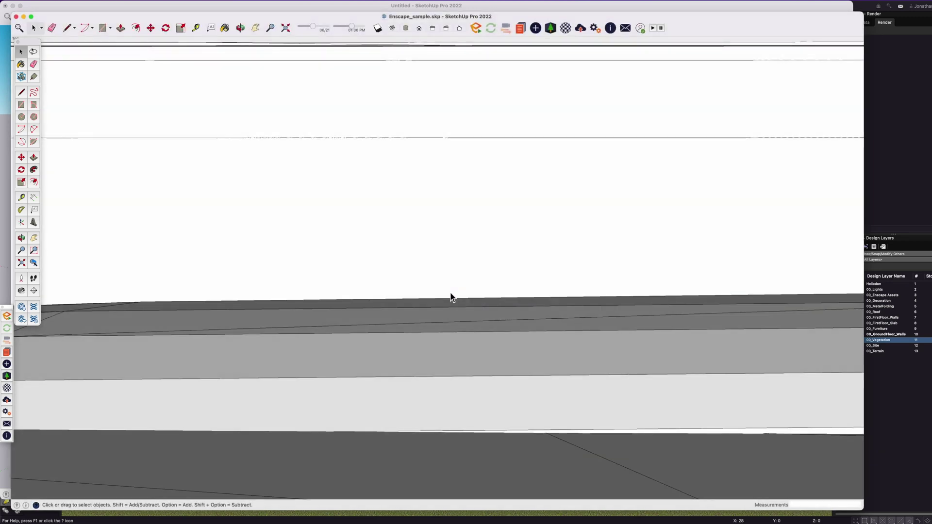
Step: Bring the whole house model into view and turn off the display of edges
click(22, 266)
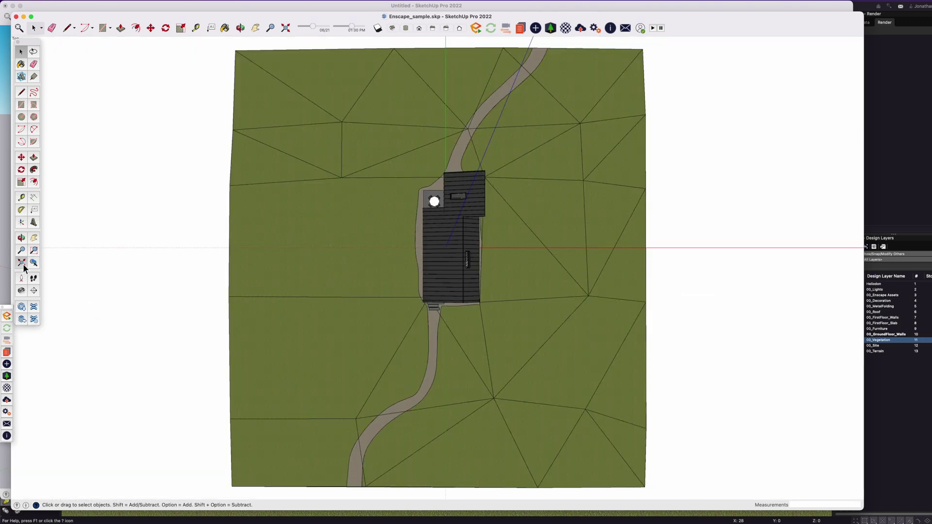
middle_drag(517, 331, 427, 240)
scroll(454, 238, up, 5)
scroll(321, 241, down, 3)
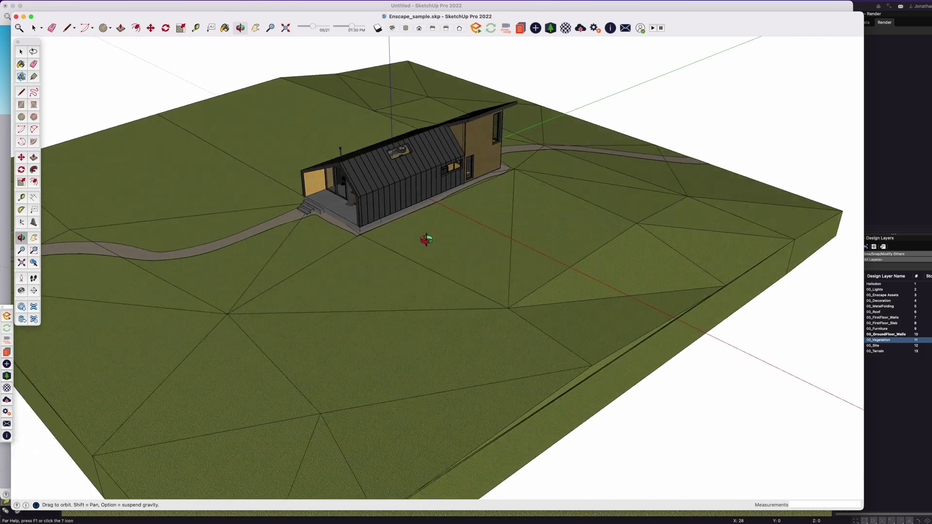
key(c)
click(100, 1)
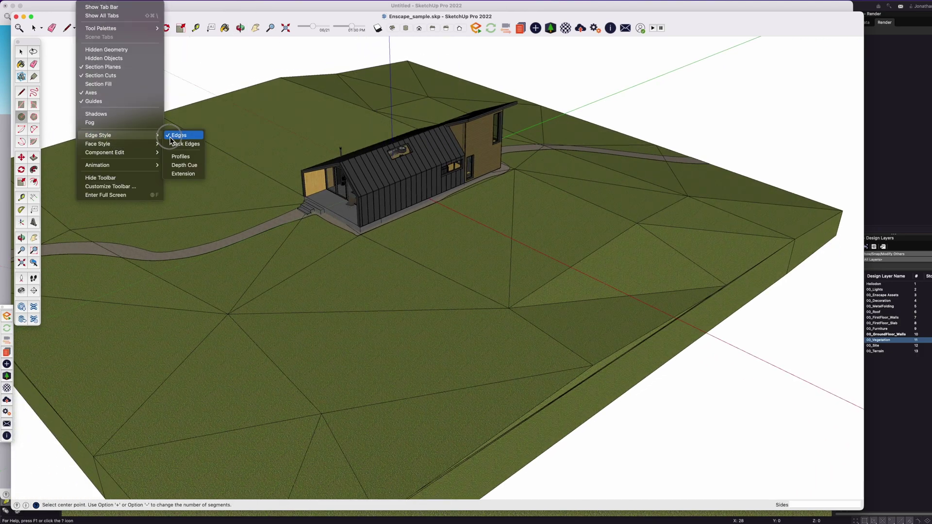
click(175, 135)
Step: Examine the glazed front of the house, its interior furniture and its materials up close
scroll(416, 196, up, 3)
middle_drag(416, 195, 350, 209)
scroll(464, 246, up, 3)
key(c)
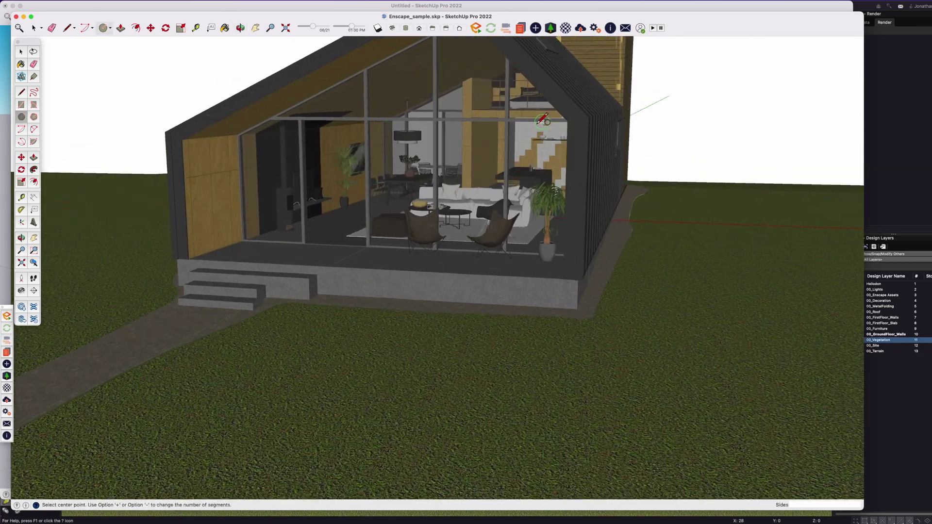
key(h)
middle_drag(494, 128, 476, 164)
drag(476, 163, 478, 291)
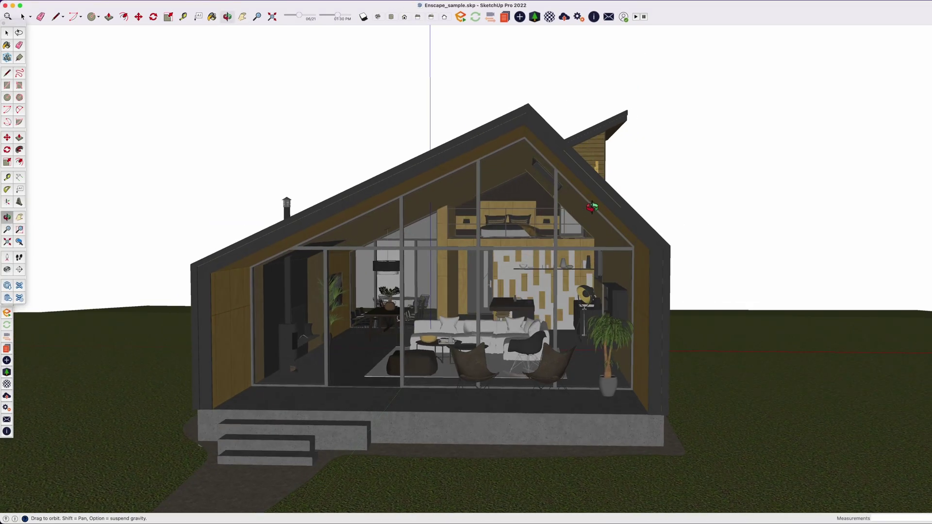
drag(593, 207, 515, 236)
key(h)
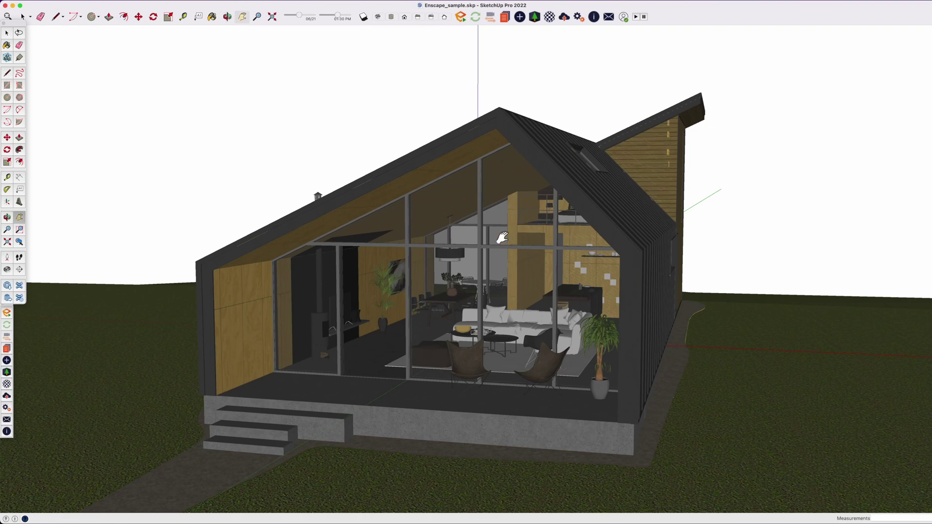
Step: Start Enscape beside the SketchUp model and synchronize its view with the model camera
click(461, 18)
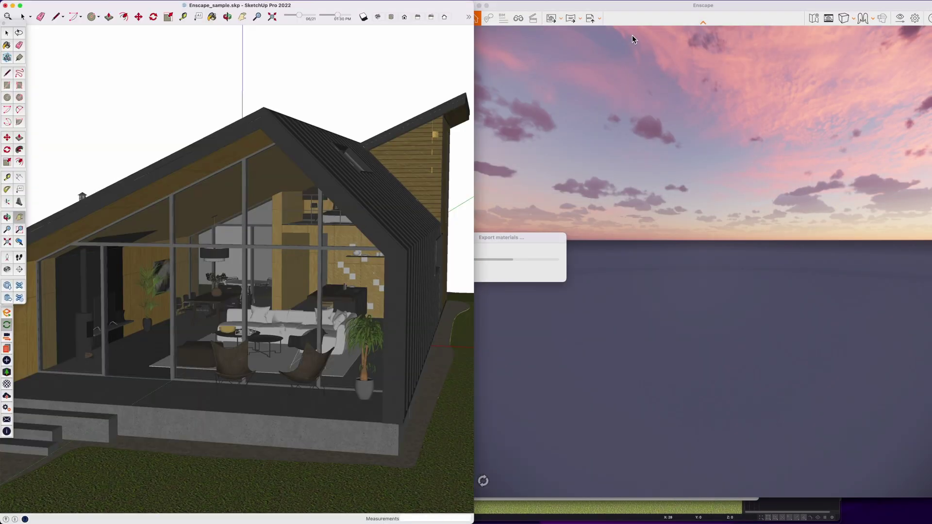
click(631, 7)
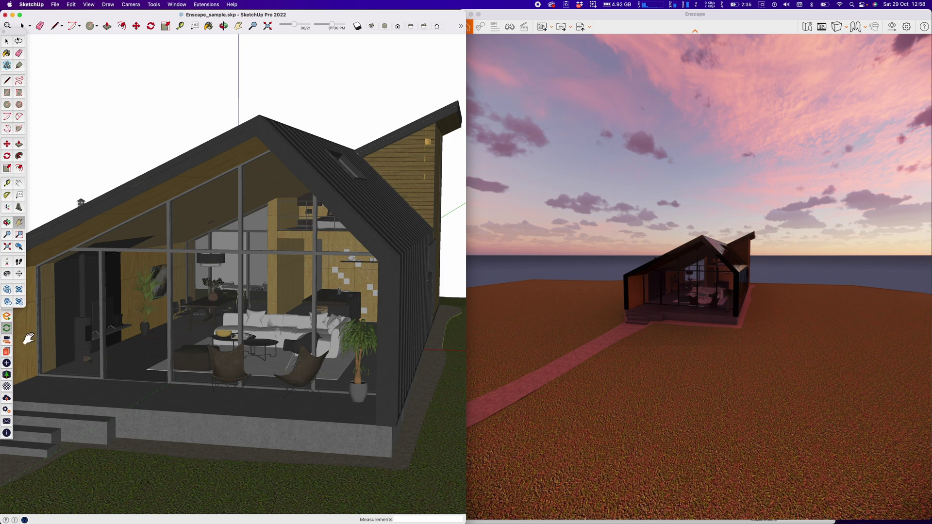
click(7, 341)
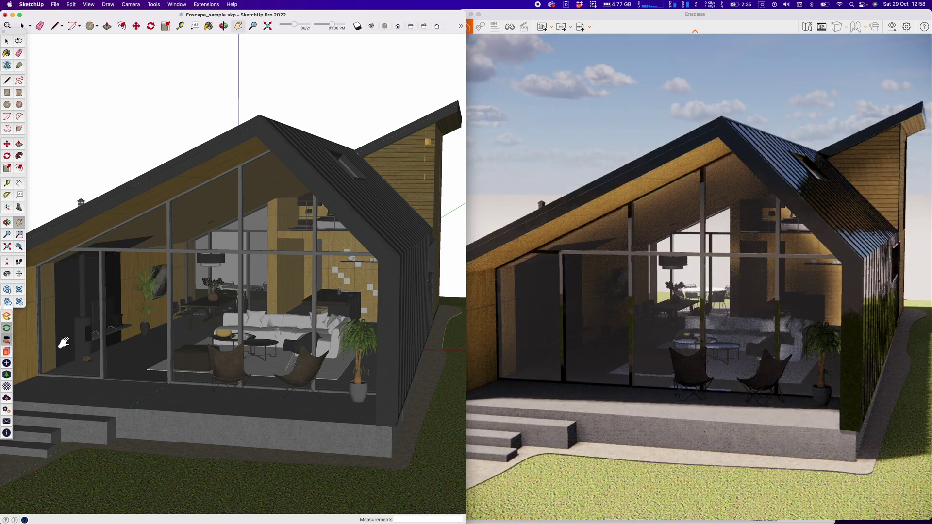
Step: Frame the glazed front and steps from the chimney side, and create a scene of it, saving the style changes as a new style
key(o)
mouse_move(244, 326)
mouse_down()
mouse_move(214, 328)
mouse_move(261, 351)
mouse_move(118, 332)
mouse_up()
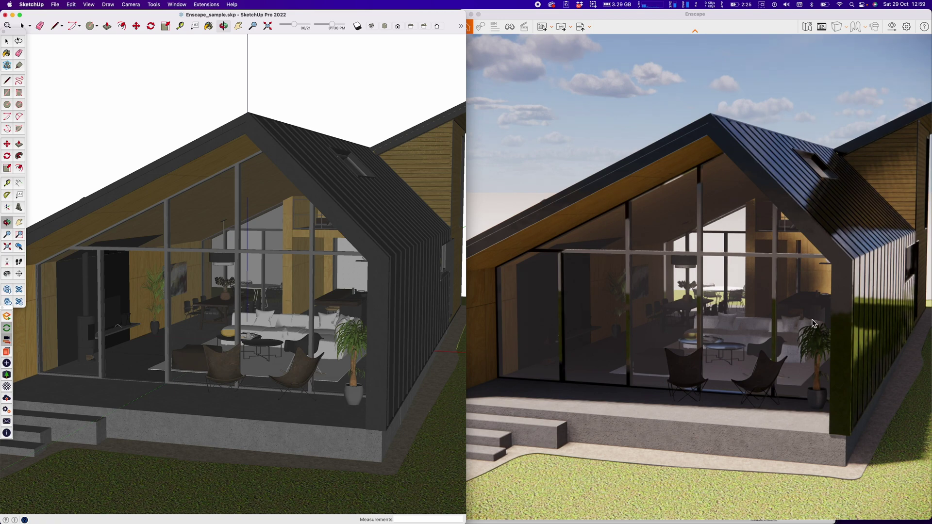
drag(285, 326, 382, 305)
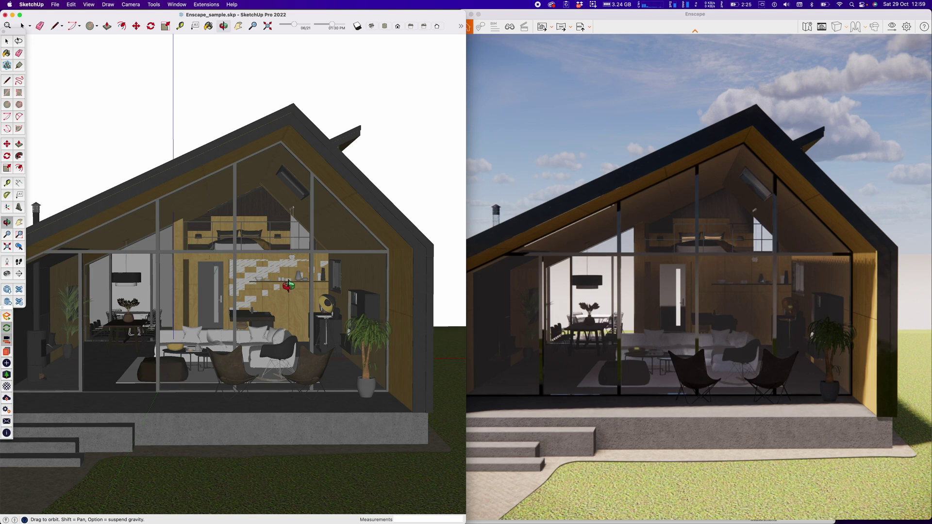
scroll(289, 286, down, 3)
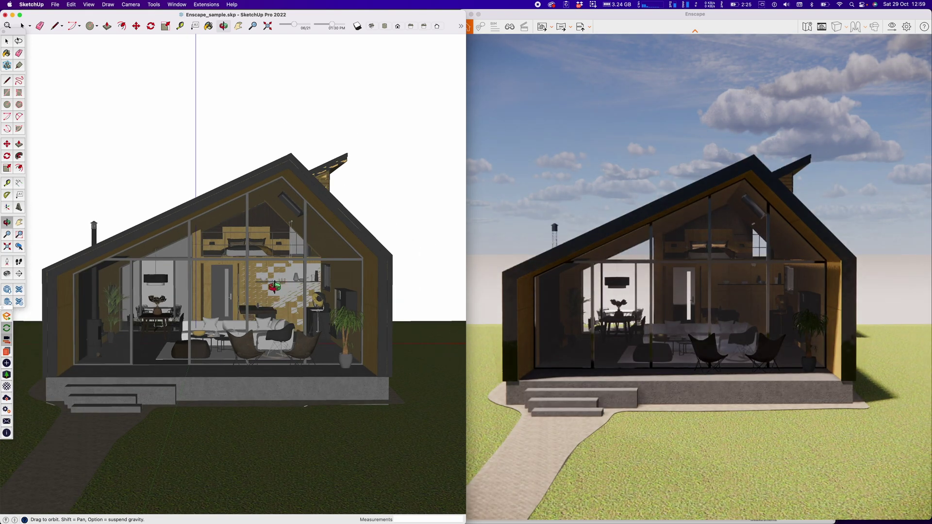
mouse_move(274, 287)
mouse_down()
mouse_move(210, 308)
mouse_move(373, 306)
mouse_up()
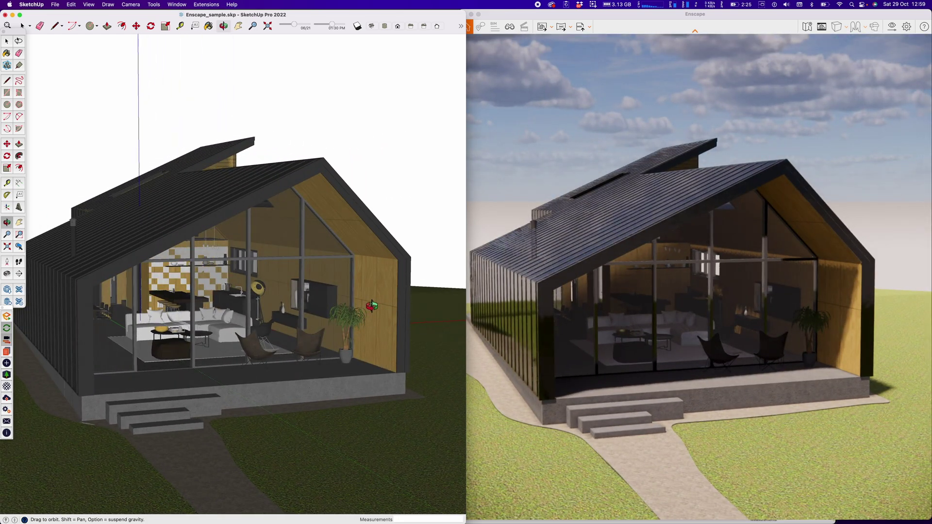
drag(370, 304, 358, 285)
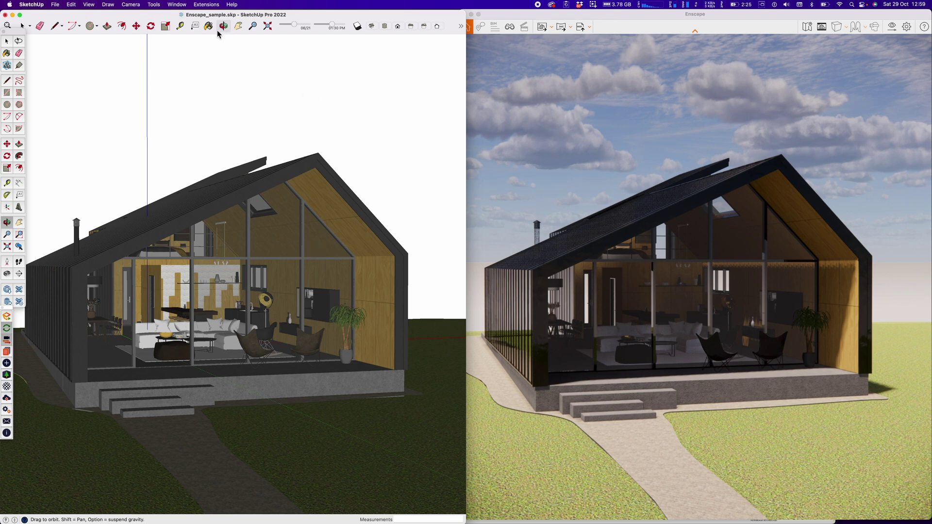
click(154, 4)
click(187, 66)
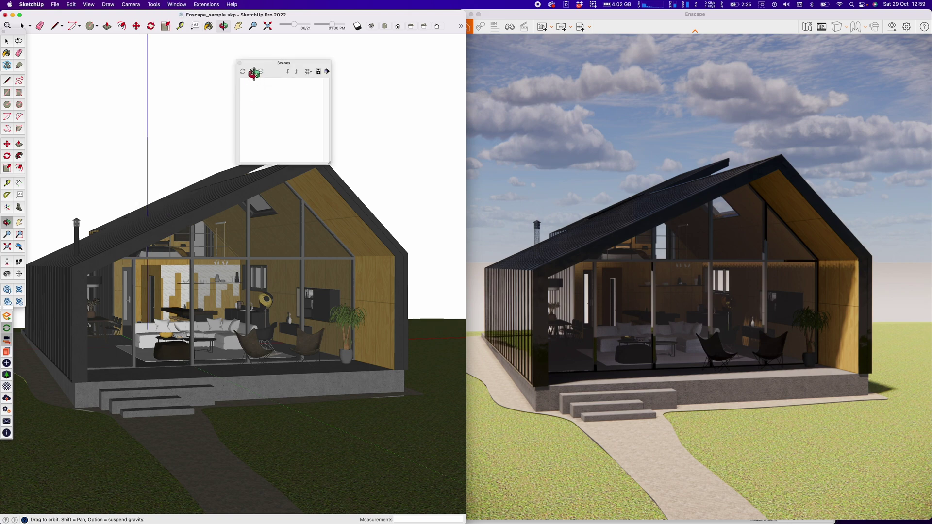
click(253, 72)
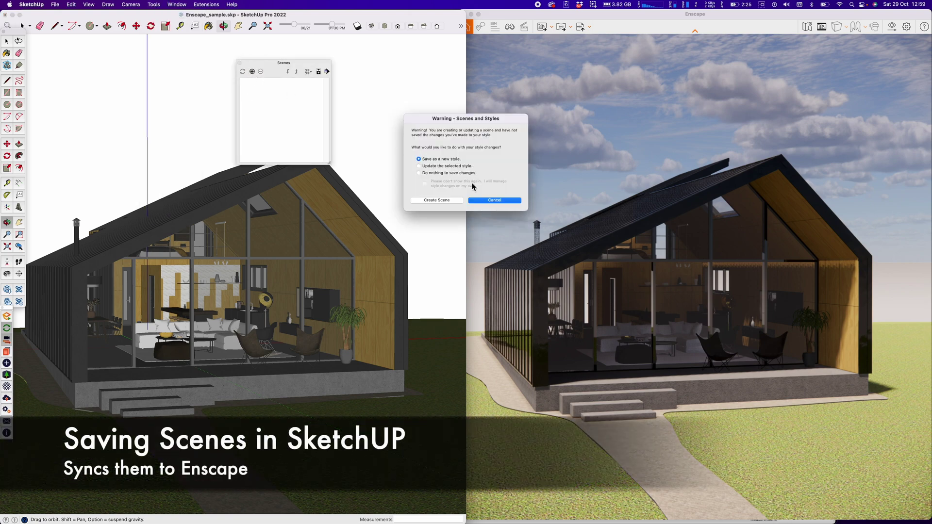
click(444, 201)
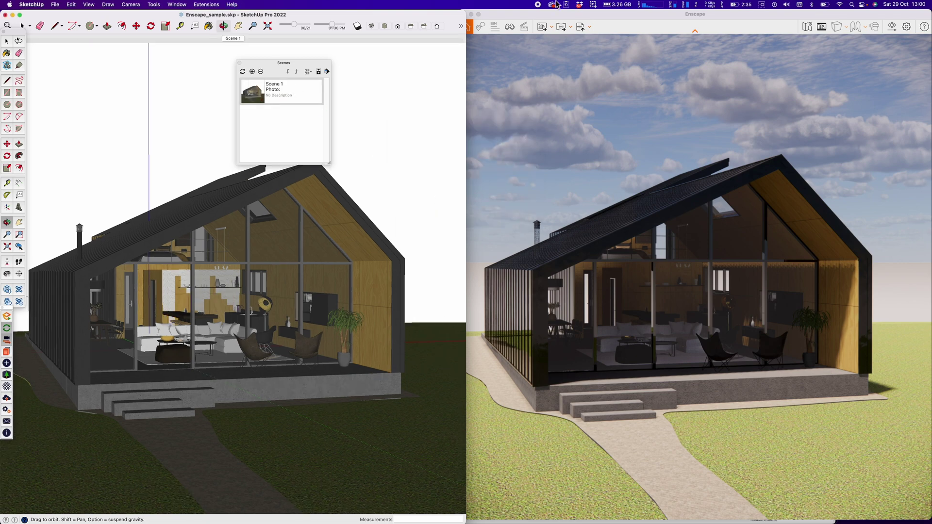
Step: Switch to Enscape, check the saved scene in View Management, maximize the window and close the view list
click(527, 21)
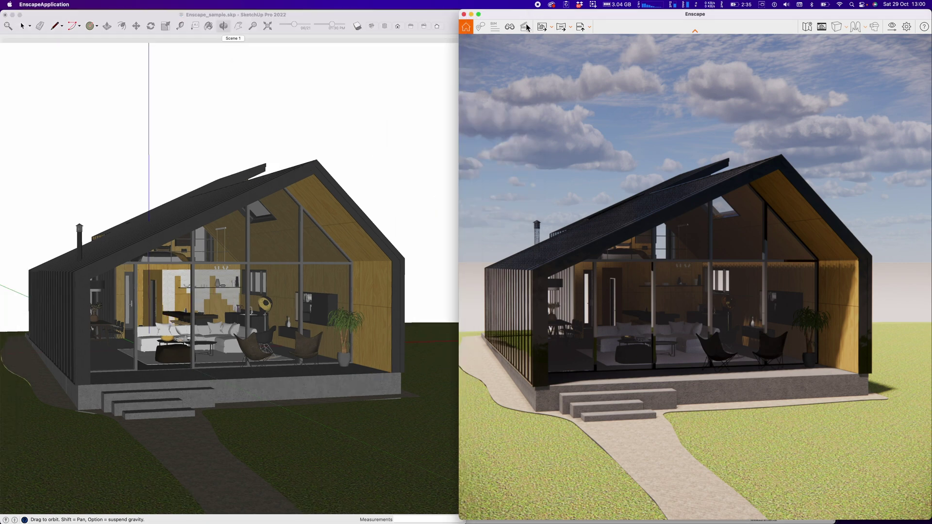
click(512, 27)
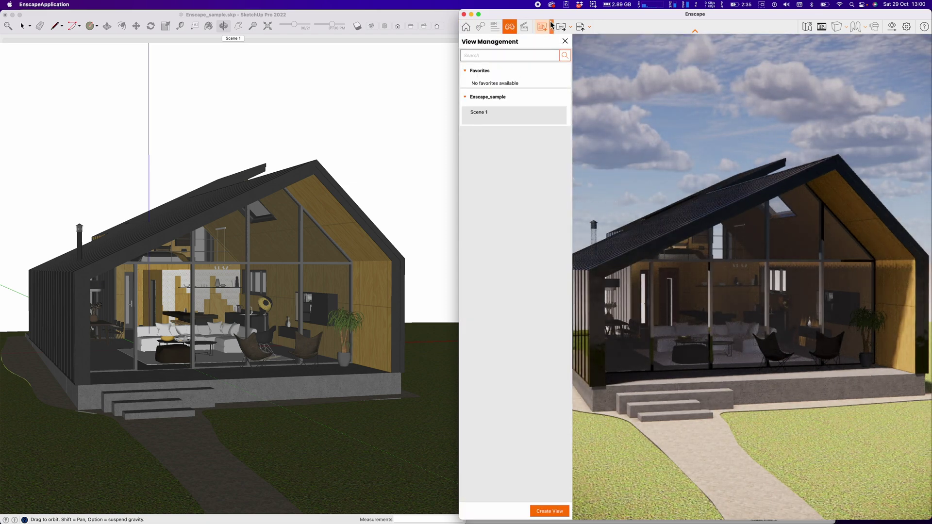
click(478, 15)
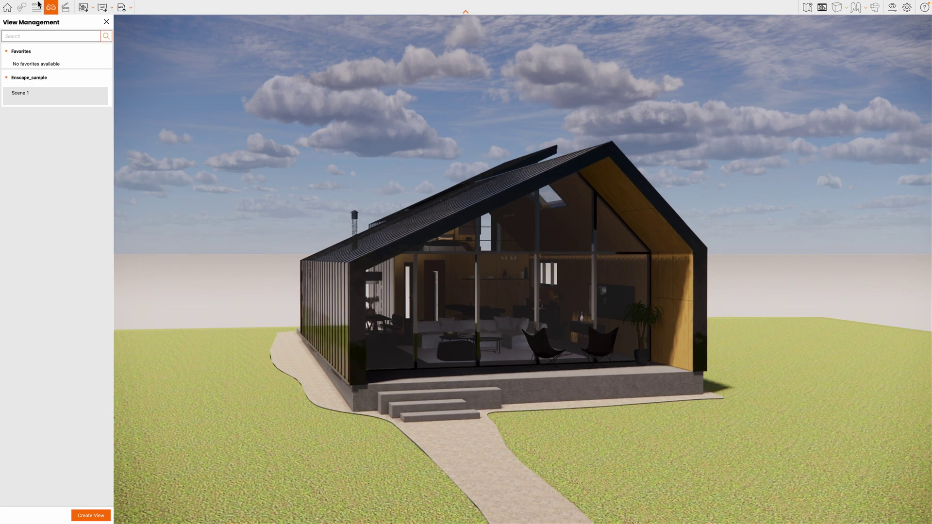
click(106, 22)
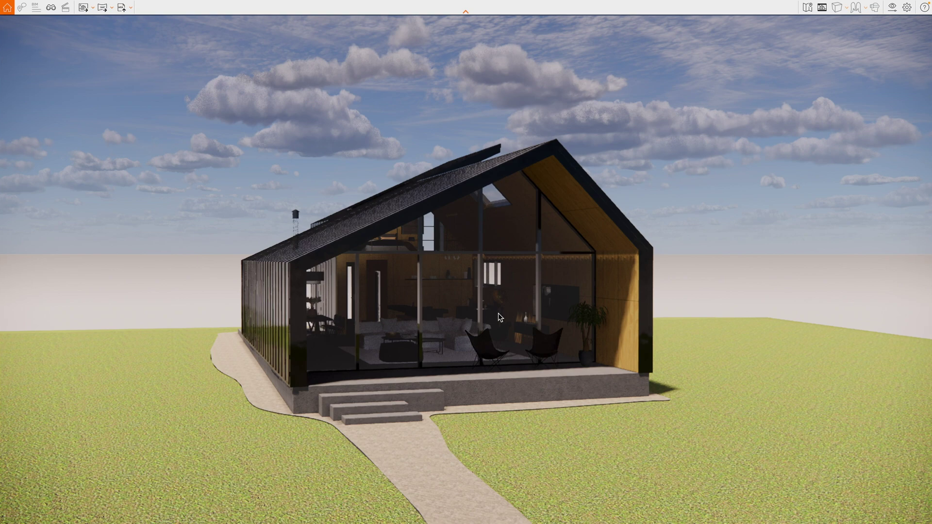
Step: Move the view through the glazed front into the living area and create a view named Enscape scene 1
scroll(501, 315, up, 2)
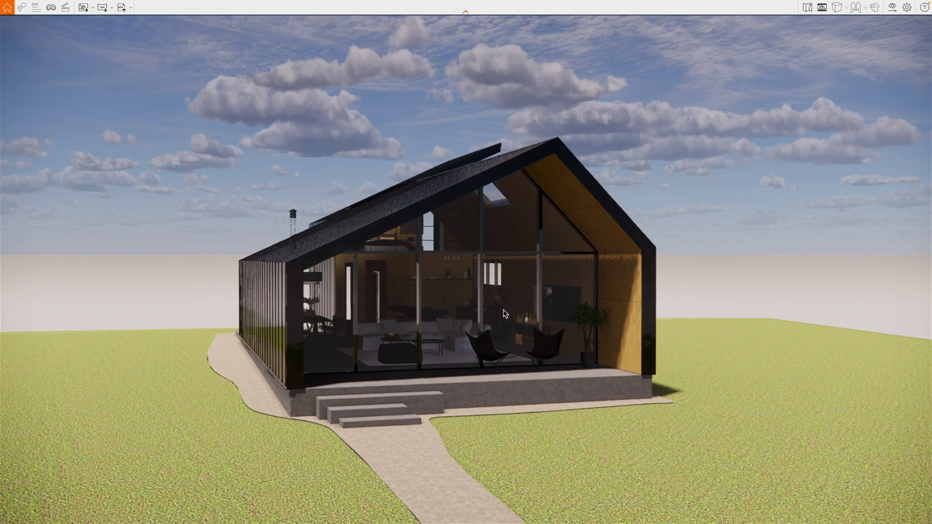
scroll(504, 313, up, 2)
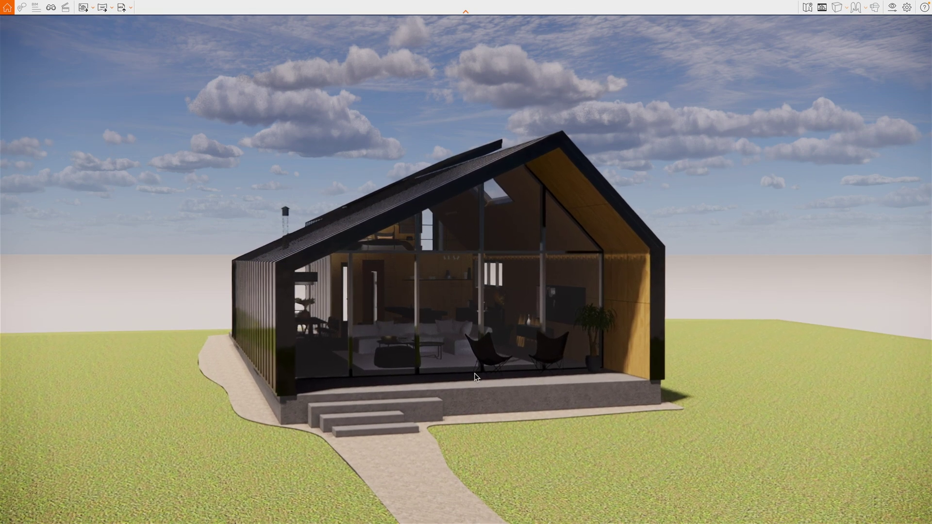
scroll(466, 325, up, 2)
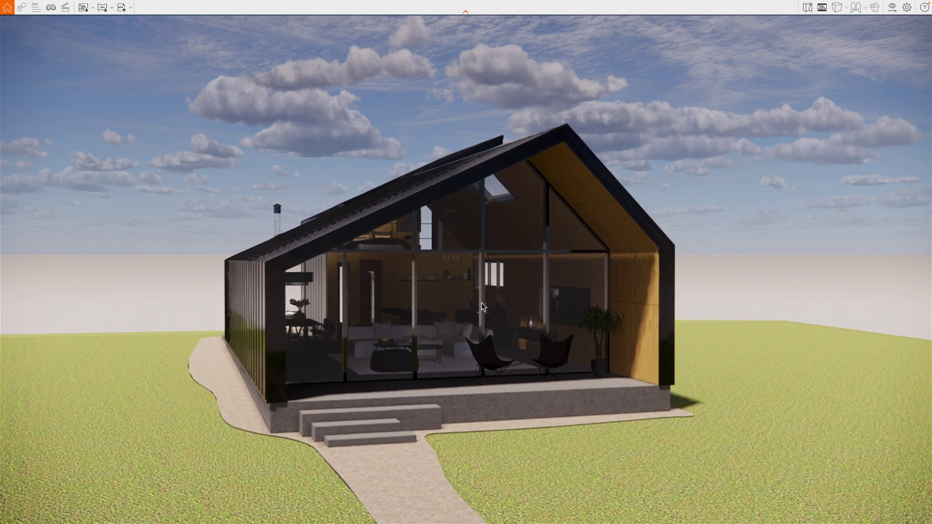
scroll(481, 303, up, 2)
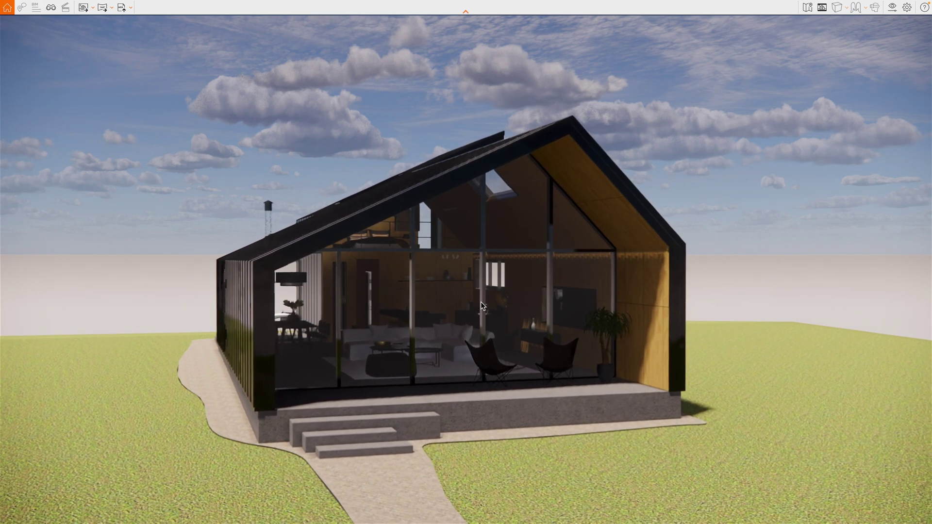
scroll(488, 299, up, 2)
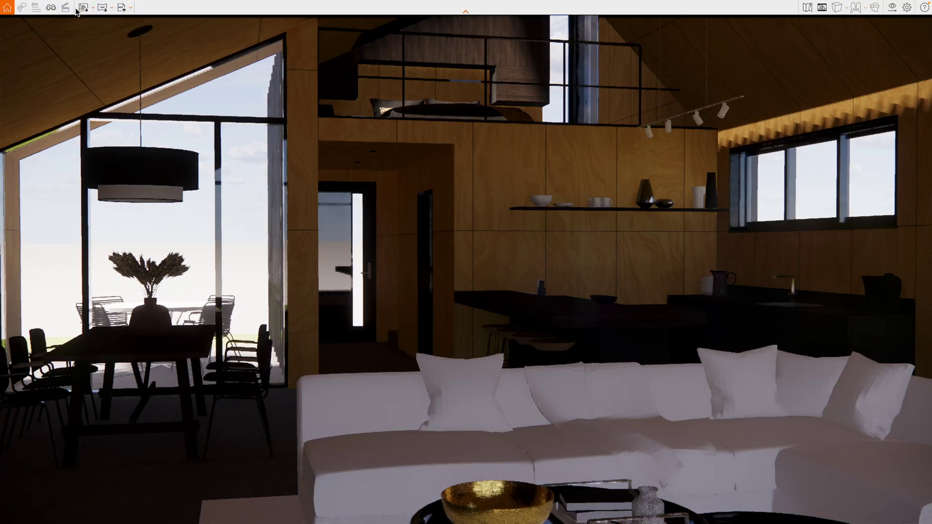
click(51, 8)
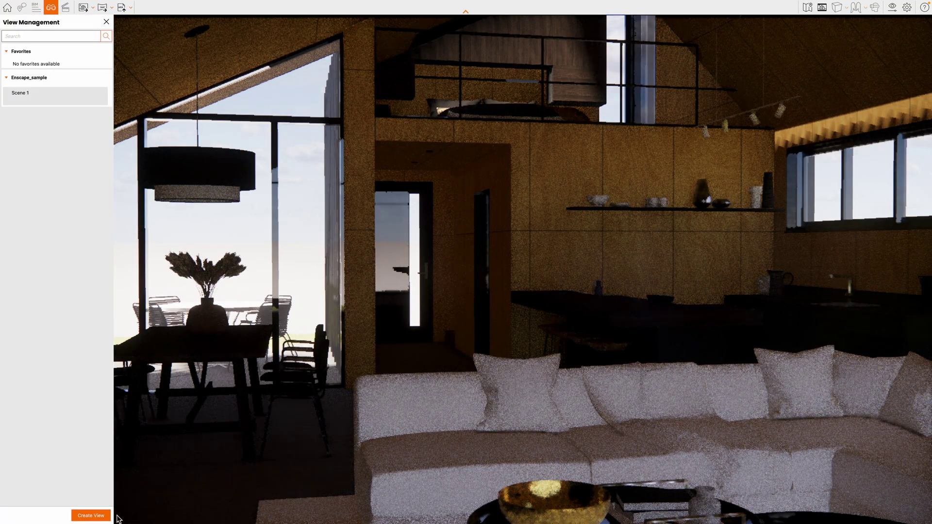
click(91, 516)
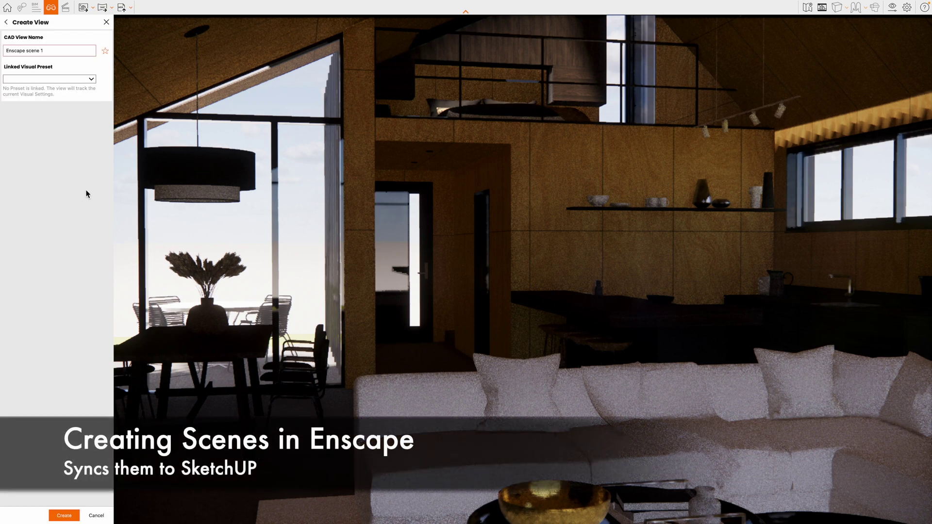
click(64, 515)
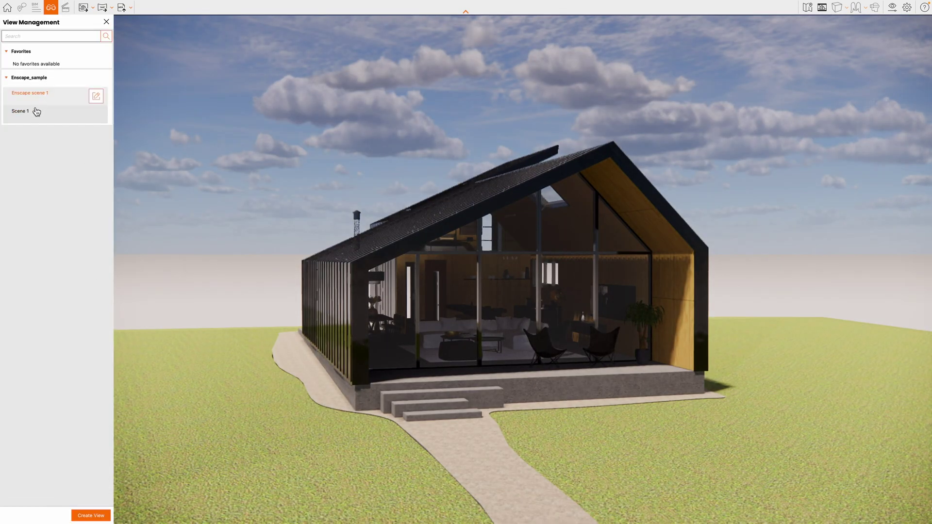
Step: Alternate between the saved views Scene 1 and Enscape scene 1 in Enscape to compare the exterior and interior
click(34, 116)
click(31, 94)
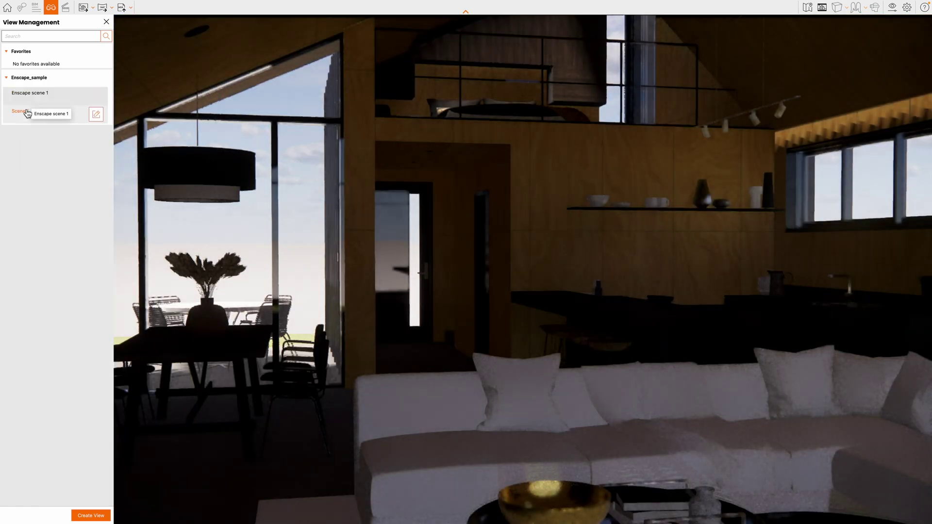
click(25, 116)
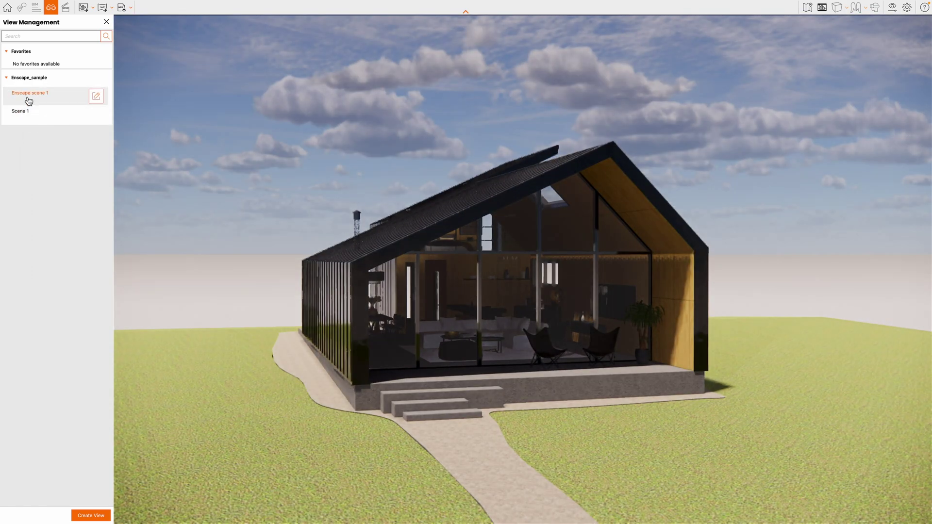
click(29, 96)
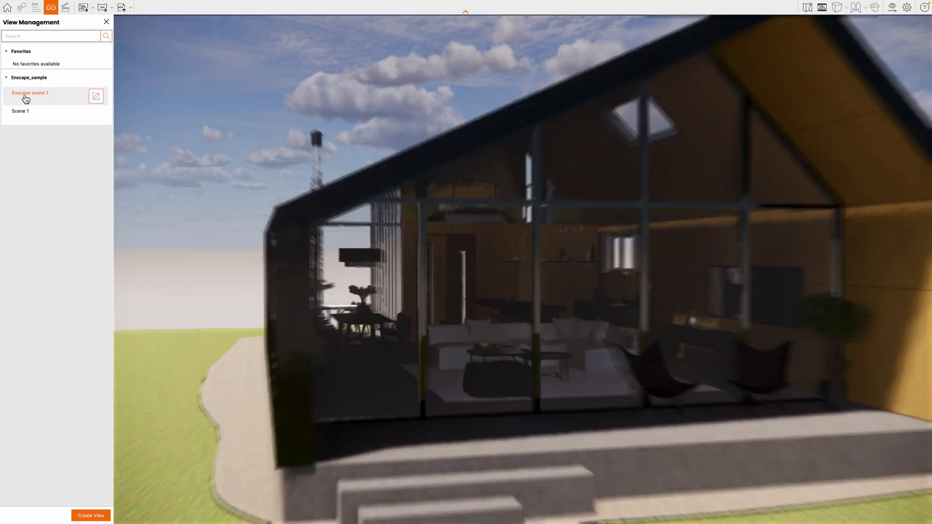
Step: Switch to SketchUp and alternate between Scene 1 and Enscape scene 1 to check that both programs stay synchronized
click(19, 13)
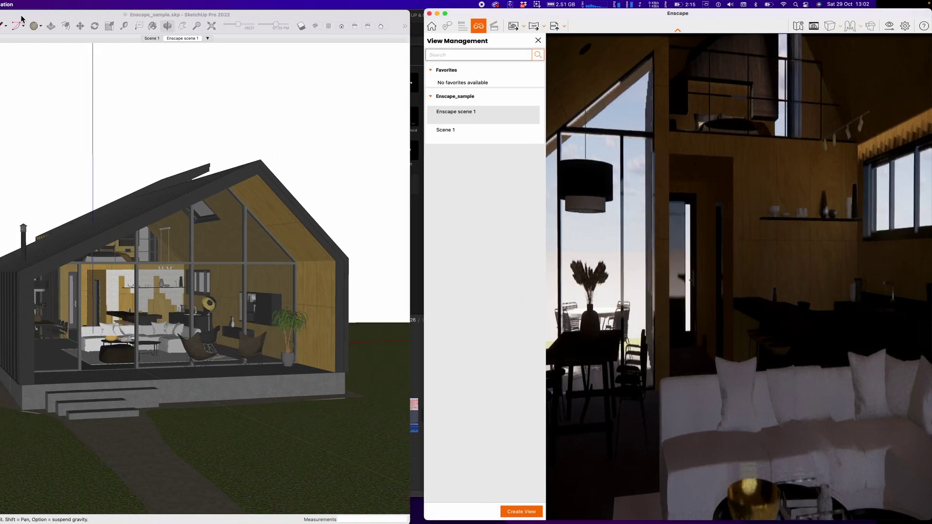
click(123, 17)
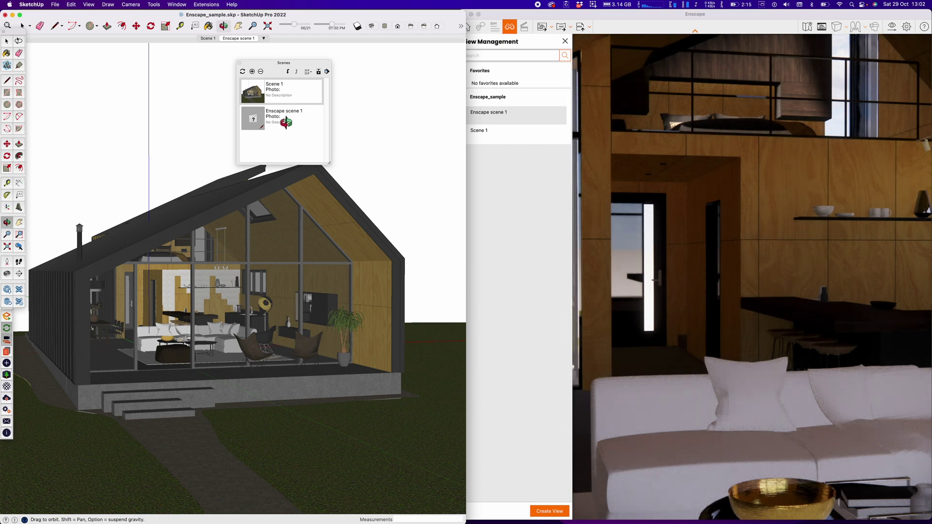
double_click(274, 96)
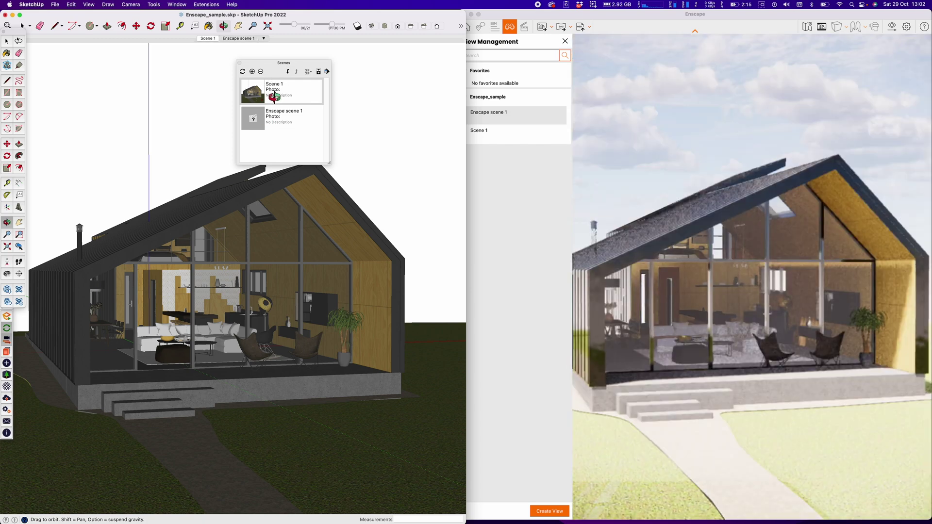
double_click(277, 118)
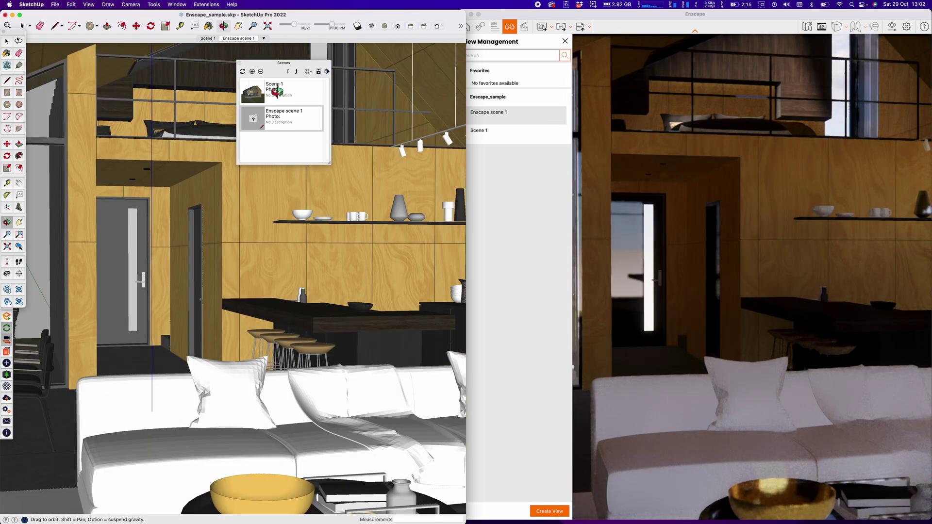
double_click(277, 96)
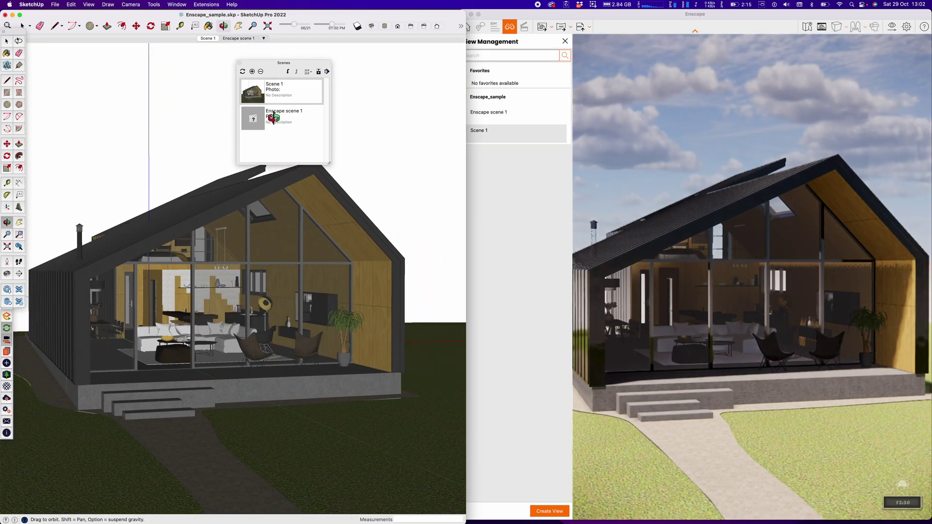
double_click(274, 117)
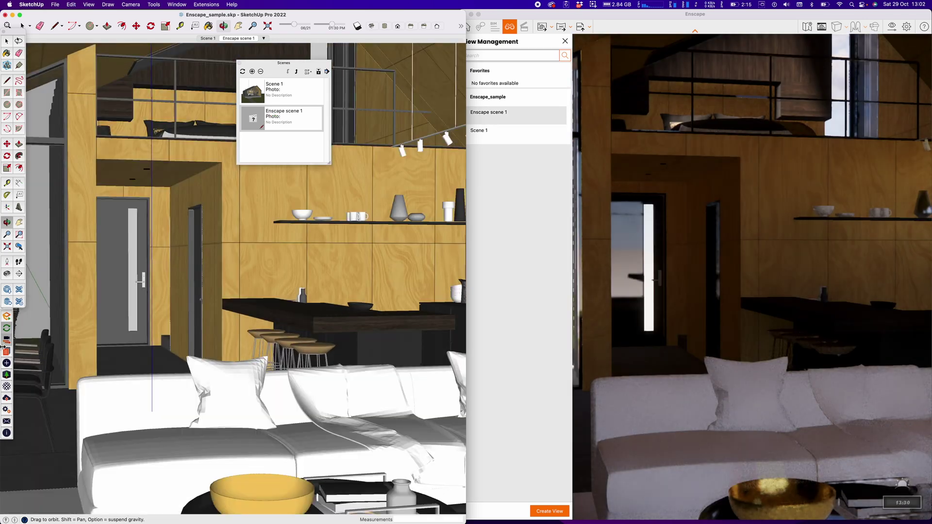
Step: Change the interior camera view in SketchUp with the Walk tool and add a new scene
click(19, 262)
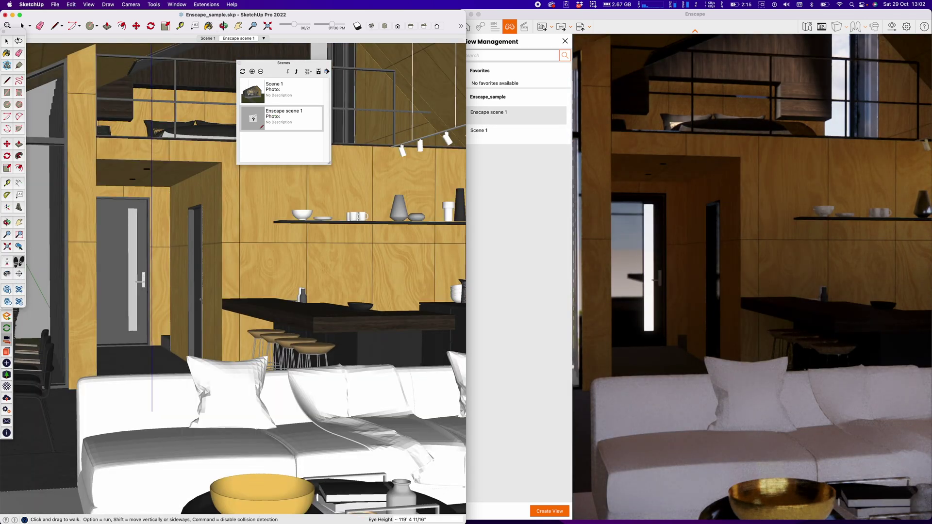
mouse_move(259, 332)
mouse_down()
mouse_move(223, 335)
mouse_move(371, 327)
mouse_move(347, 316)
mouse_move(417, 338)
mouse_up()
click(251, 71)
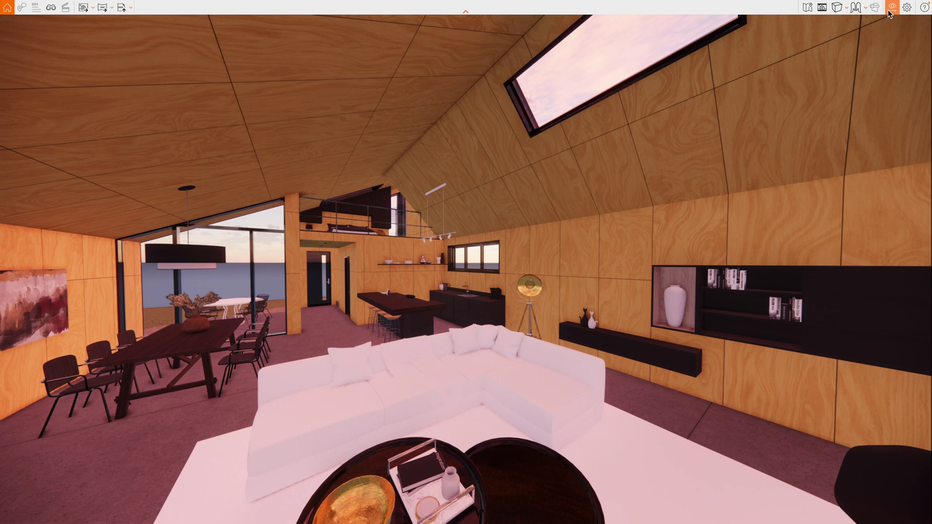
Step: Open Enscape's Visual Settings beside the interior and set the exposure to 49 % and the field of view to 82°
click(893, 8)
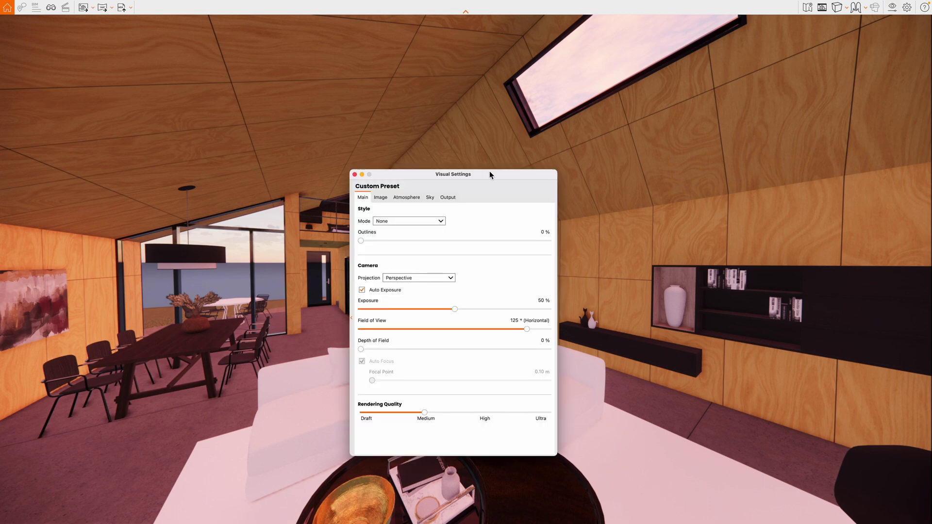
drag(482, 175, 732, 145)
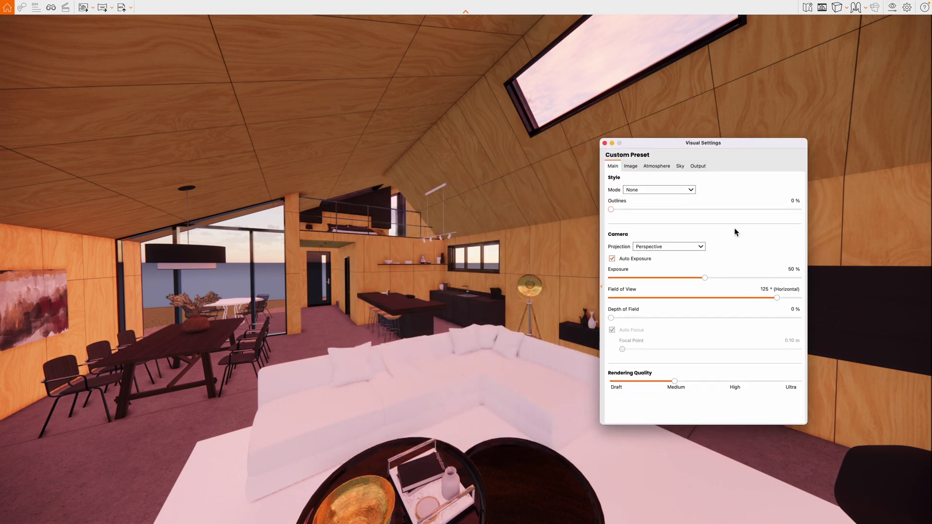
mouse_move(707, 278)
mouse_move(706, 278)
mouse_down()
mouse_move(688, 276)
mouse_move(703, 277)
mouse_up()
drag(777, 297, 716, 298)
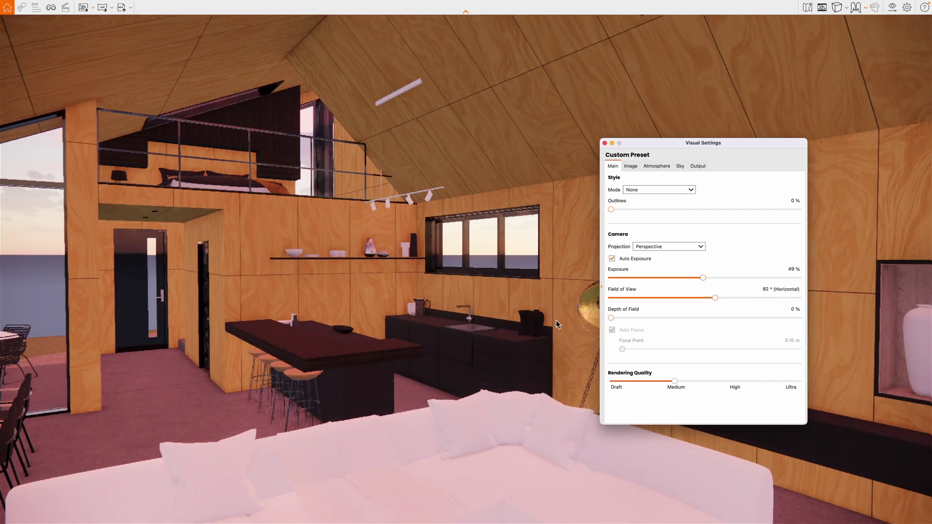
drag(534, 319, 533, 316)
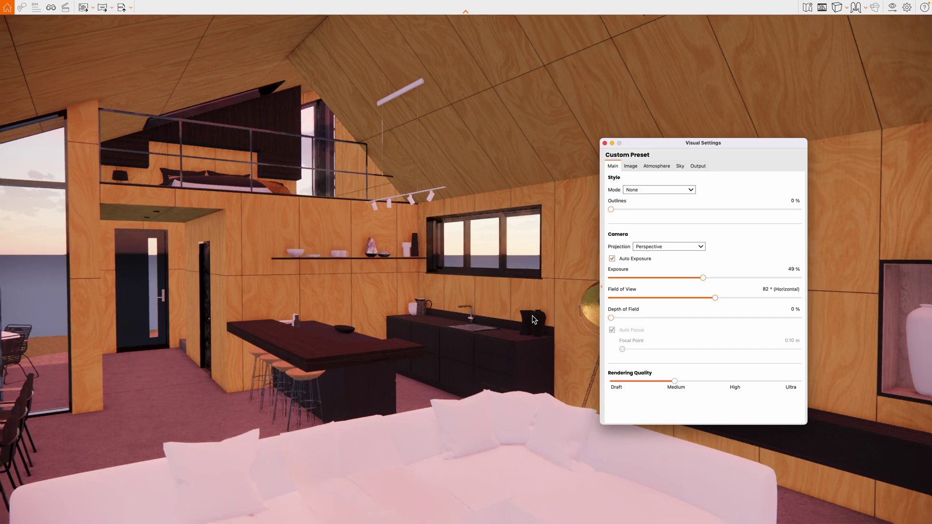
Step: Try outlines of 46 % on the interior rendering and return them to 0 %
drag(612, 210, 697, 209)
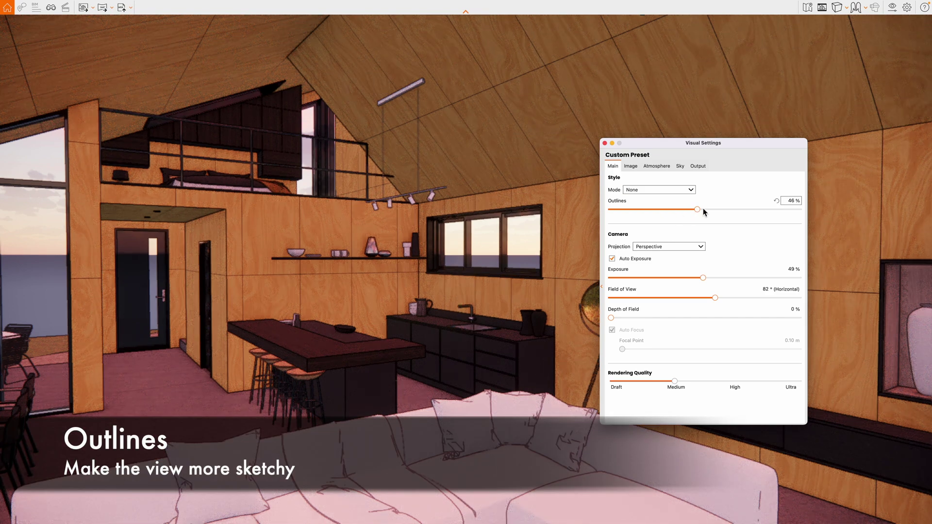
drag(695, 211, 622, 212)
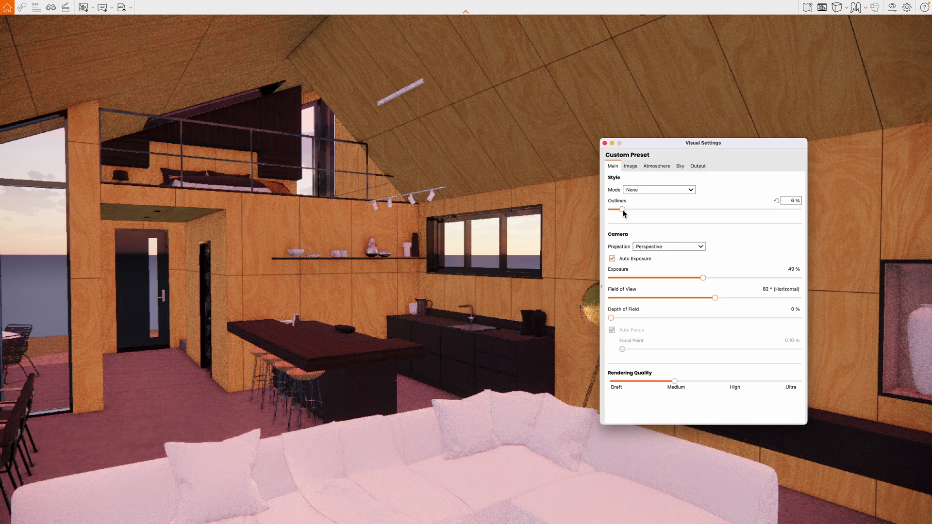
drag(622, 209, 611, 210)
Step: Set the rendering style mode to White and the outlines to 10 %
click(656, 192)
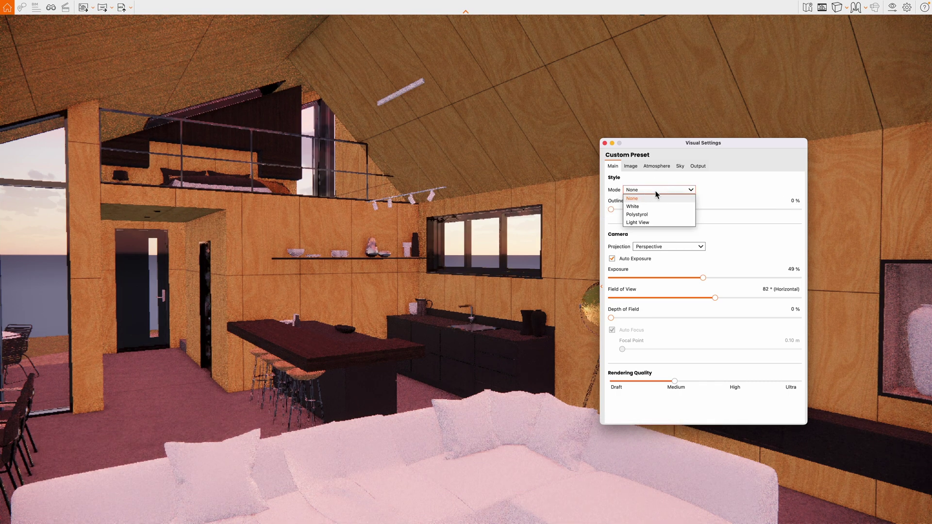
click(650, 207)
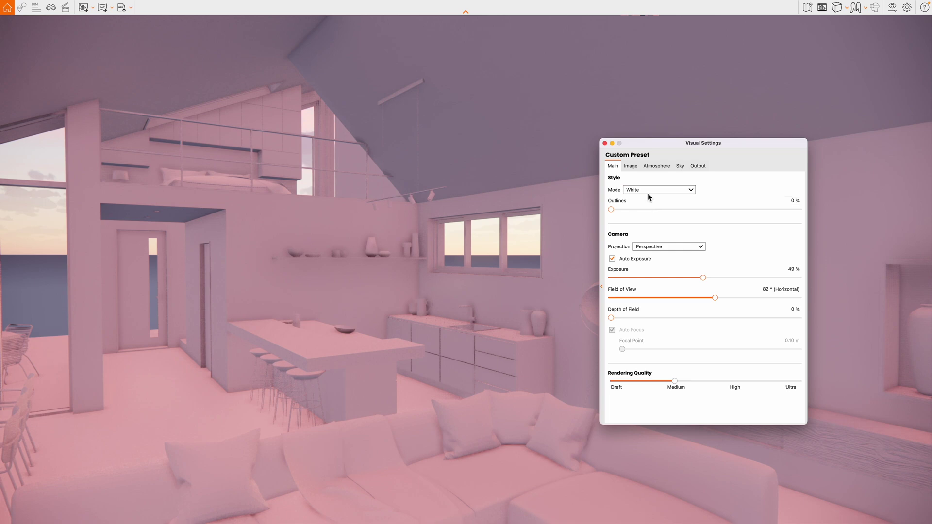
drag(613, 212, 634, 212)
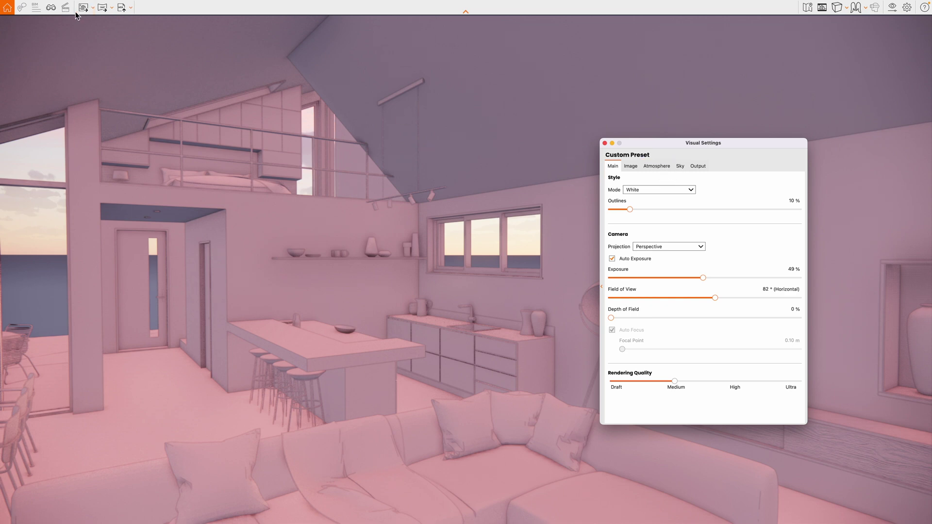
Step: Set the image saturation to 68 %, try highlights of -3 % and shadows of -4 %, and enable auto contrast
click(631, 166)
drag(704, 250, 675, 251)
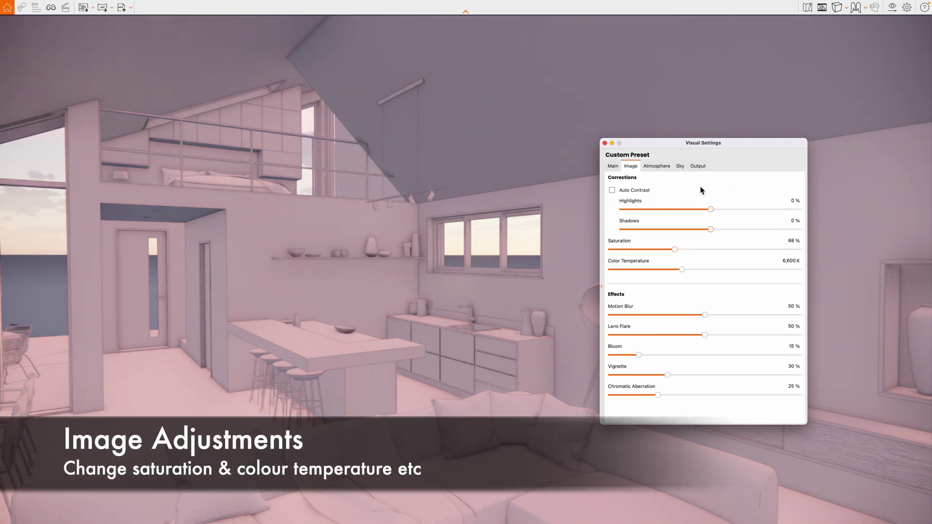
click(612, 191)
click(611, 191)
click(612, 191)
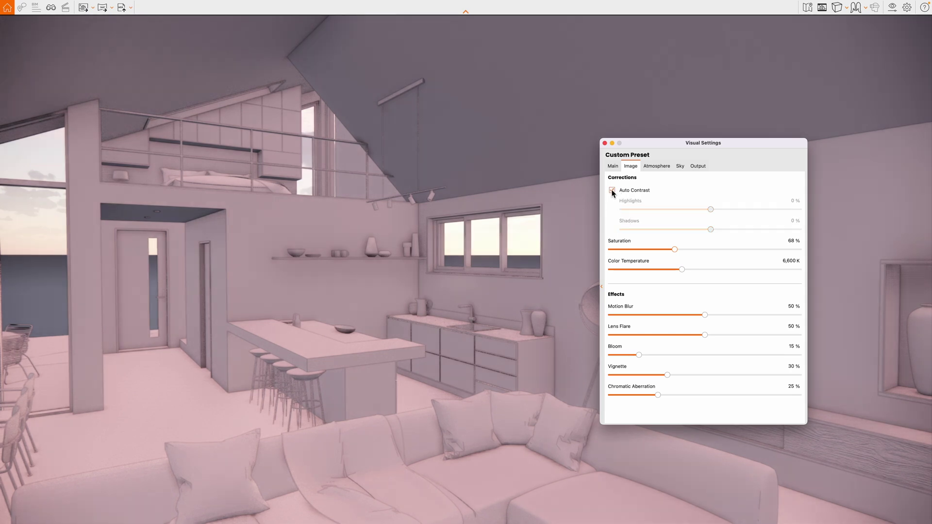
click(612, 190)
drag(711, 230, 708, 211)
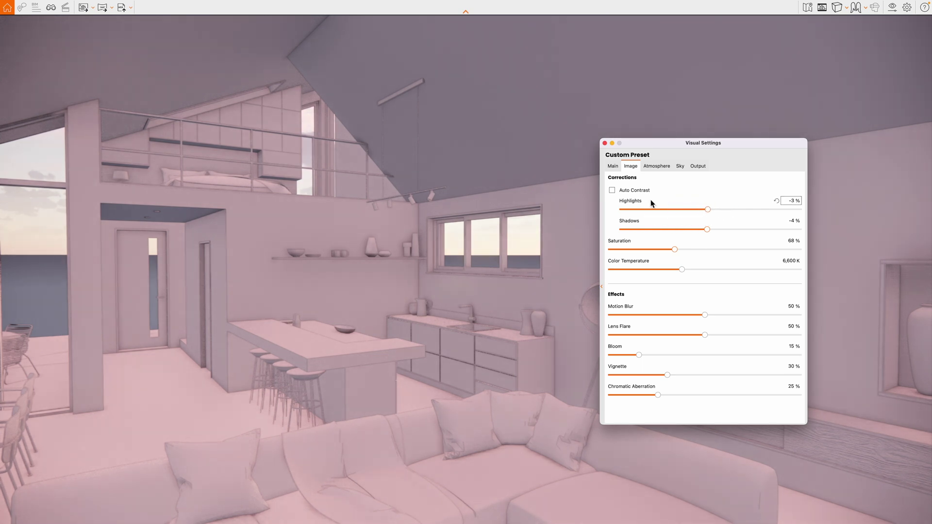
click(613, 190)
Step: Select Scene 3 among the saved views and create a view named Enscape scene 2 from the white interior
click(51, 7)
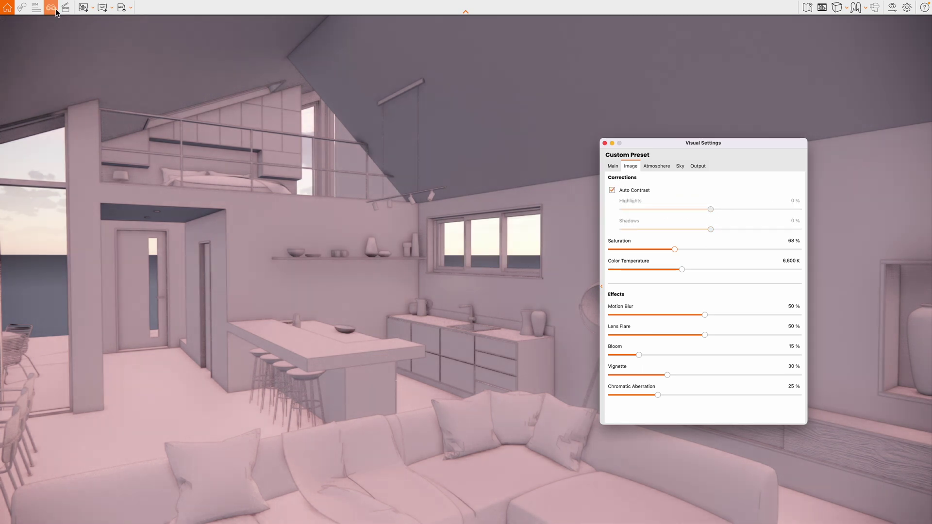
click(20, 129)
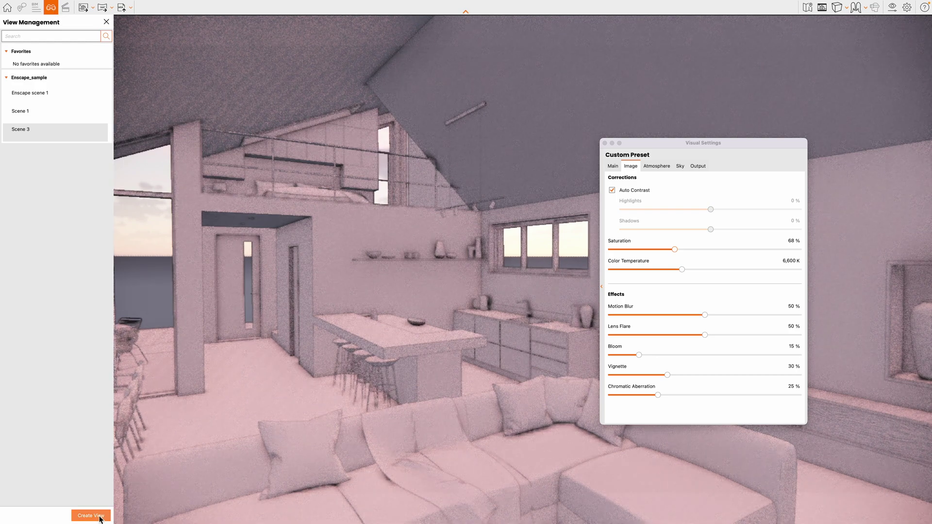
click(103, 515)
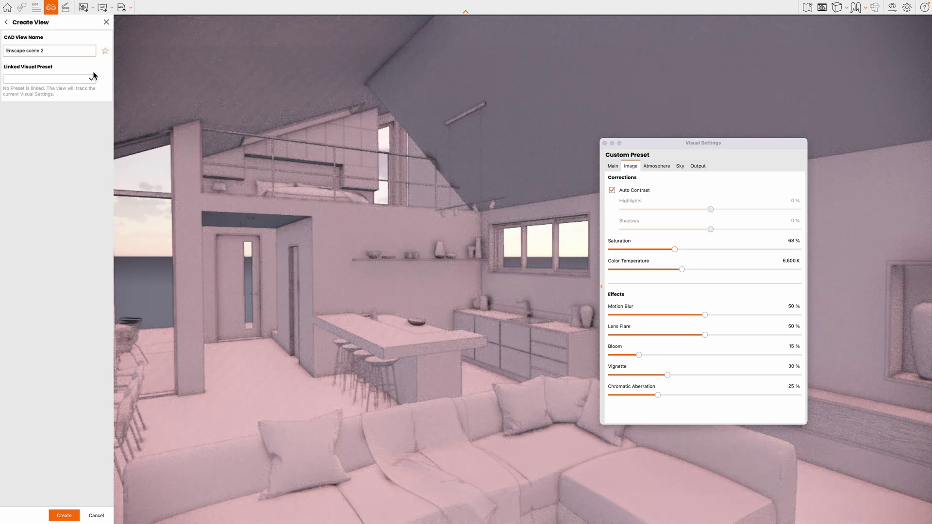
click(69, 511)
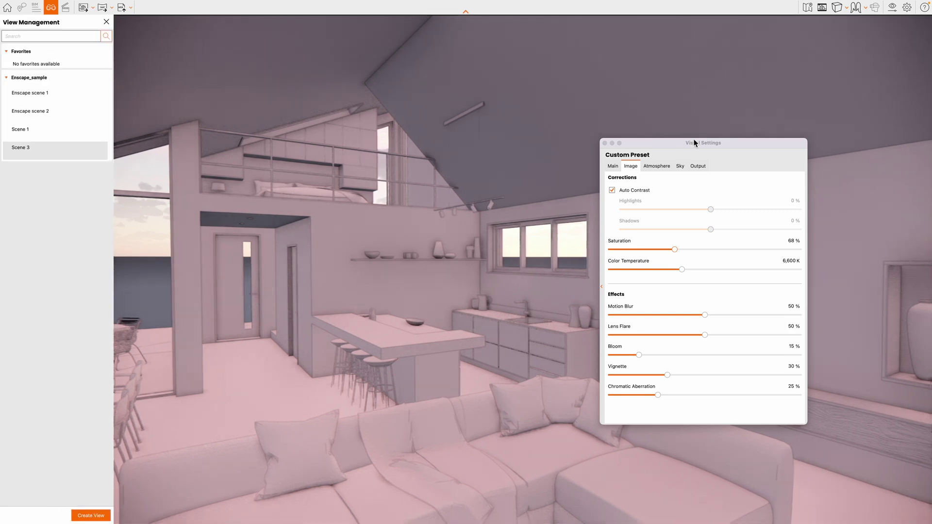
Step: Set the rendering style mode to None with outlines at 0 %, and close the view management list
click(614, 167)
click(643, 194)
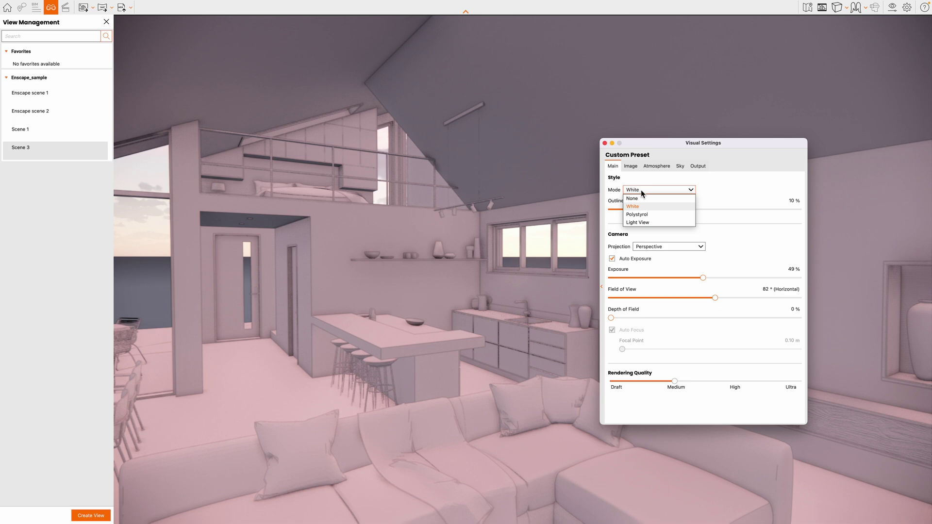
click(633, 199)
drag(628, 209, 611, 210)
click(106, 22)
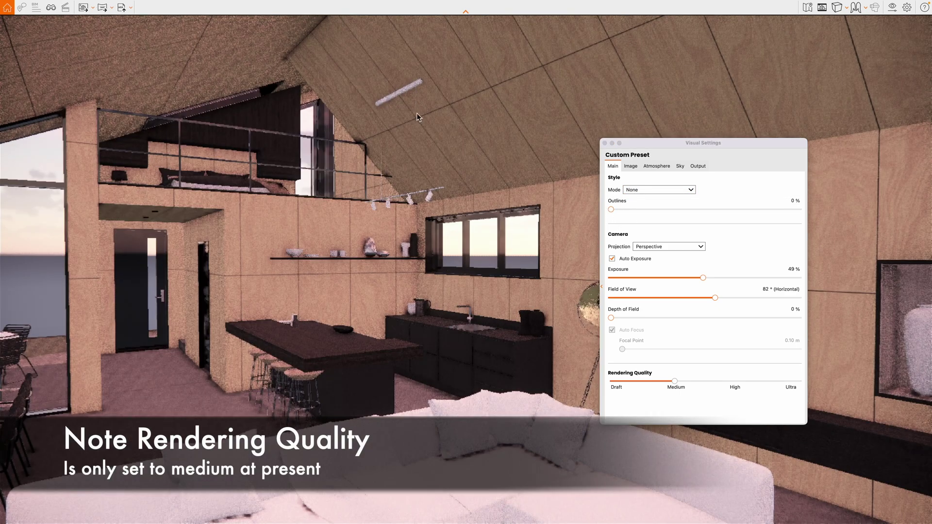
Step: Set the image saturation to 88 % and the color temperature to 8,878 K
click(634, 166)
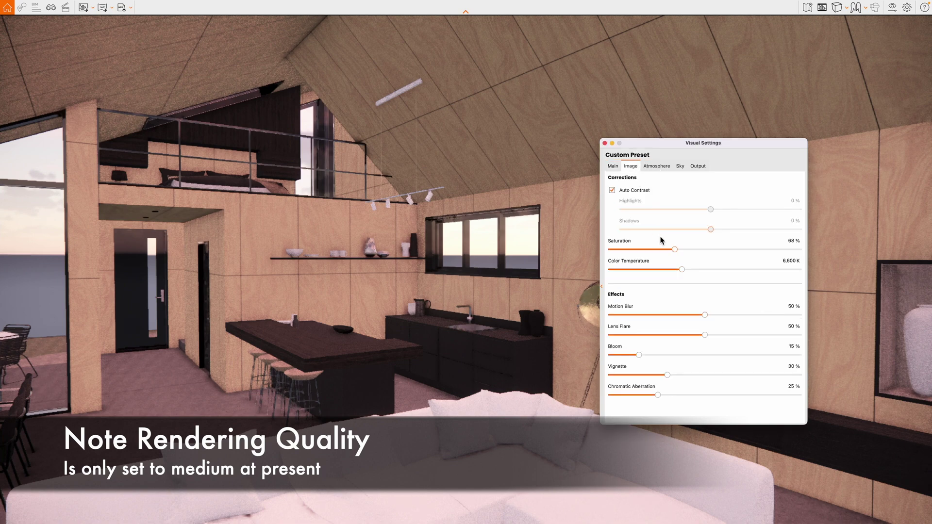
click(675, 249)
mouse_move(675, 250)
mouse_down()
mouse_move(700, 250)
mouse_move(690, 270)
mouse_move(724, 269)
mouse_move(610, 270)
mouse_move(728, 273)
mouse_move(663, 251)
mouse_move(606, 254)
mouse_move(792, 252)
mouse_move(693, 250)
mouse_up()
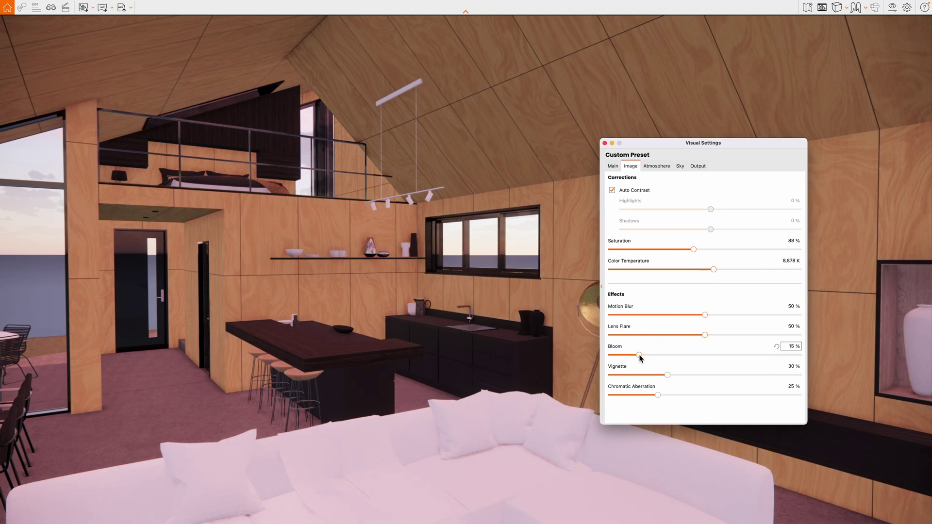
Step: Try out different bloom strengths, reset bloom to 15 %, and lower the vignette to 5 %
drag(639, 356, 649, 396)
click(779, 392)
scroll(780, 392, up, 5)
scroll(780, 370, up, 10)
scroll(783, 346, down, 20)
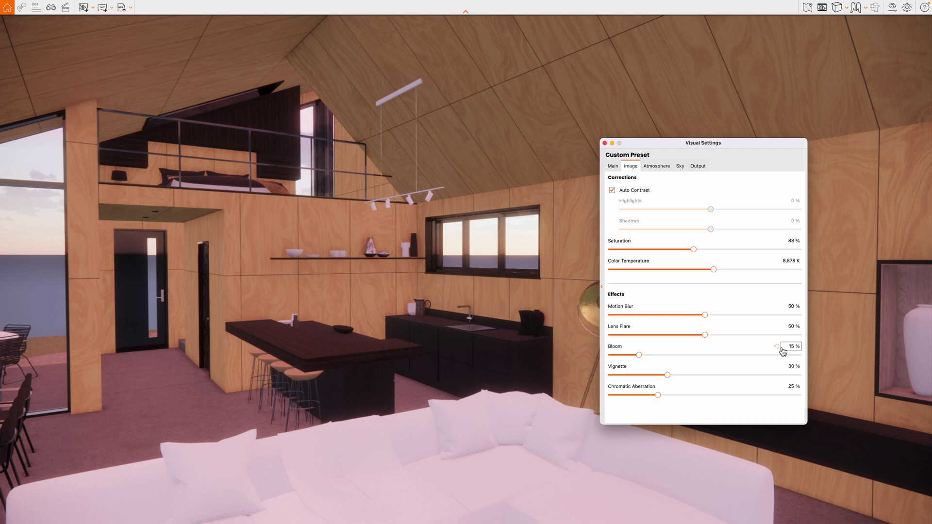
drag(668, 376, 612, 372)
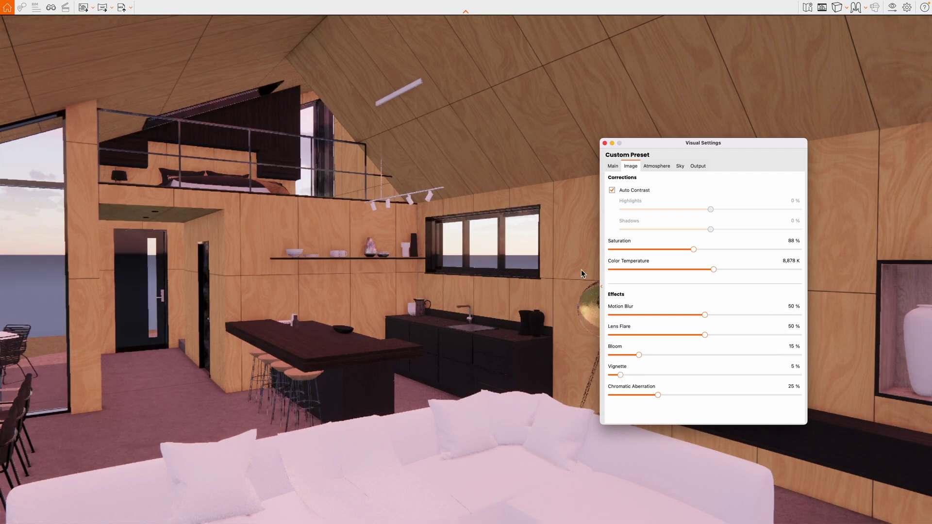
Step: Set the output resolution for the renderings to Ultra HD
click(654, 166)
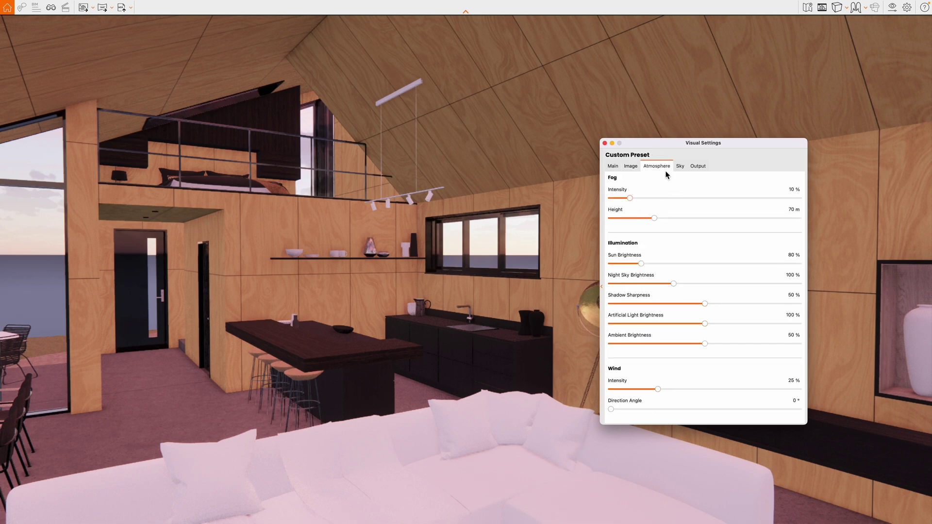
click(698, 167)
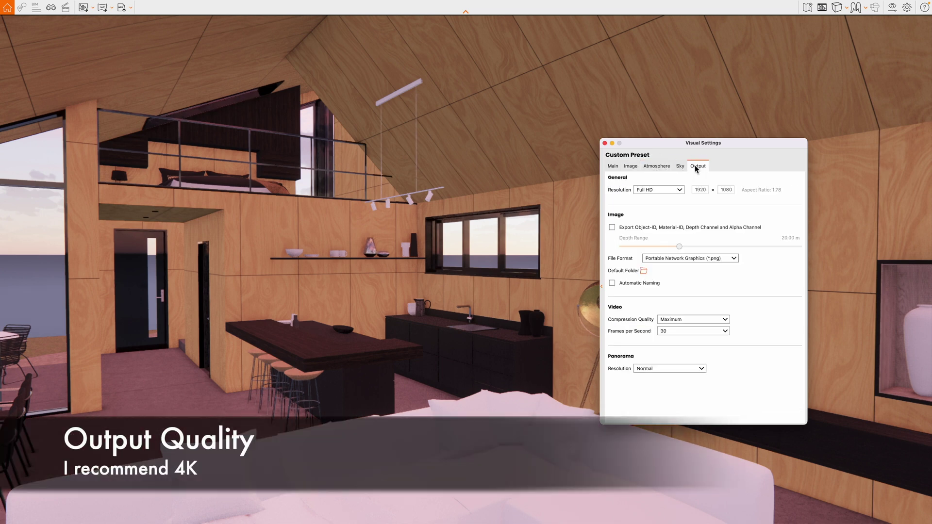
click(648, 191)
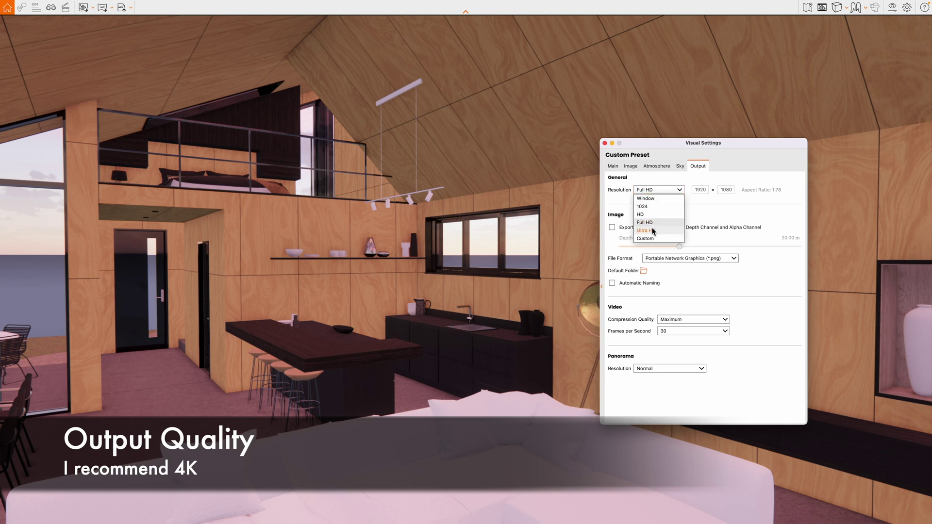
click(650, 231)
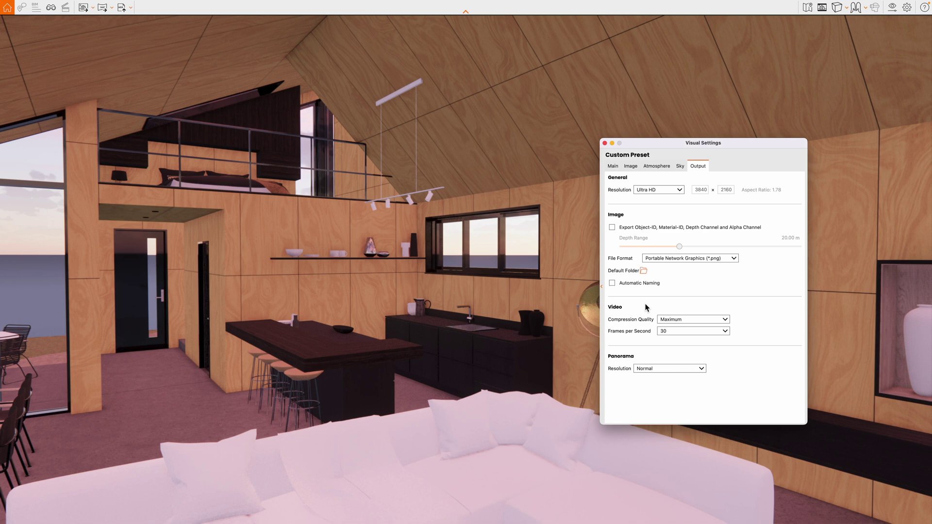
Step: Create a folder named Renders inside VW to Enscape for Mac Recordings and make it the default output folder
click(645, 271)
click(500, 101)
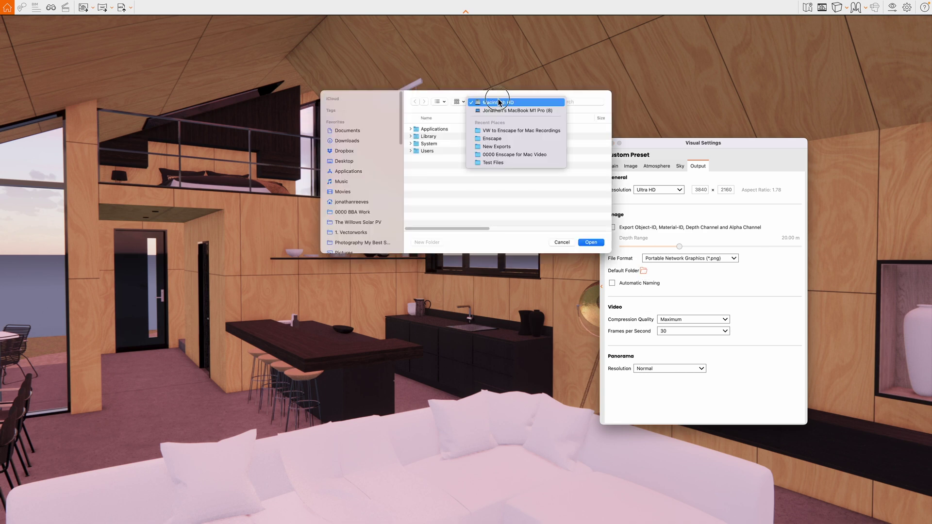
click(497, 129)
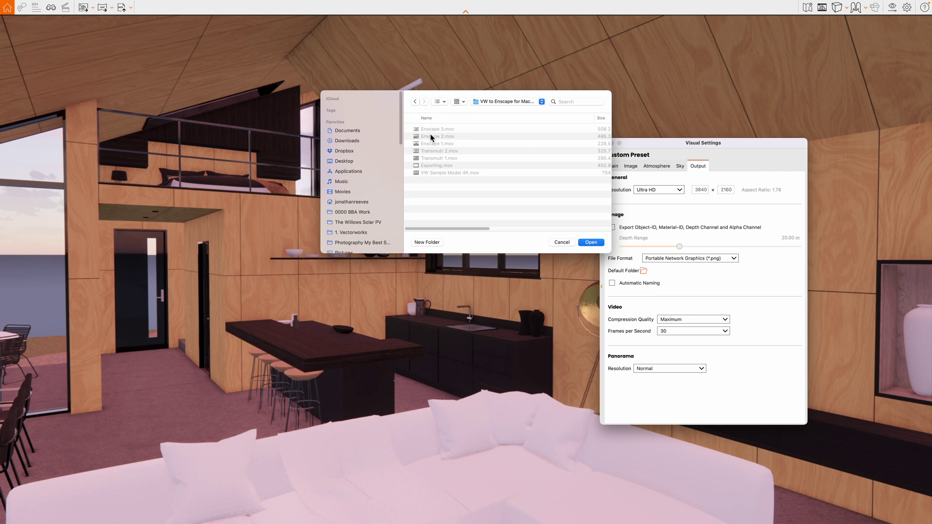
click(427, 242)
text(R)
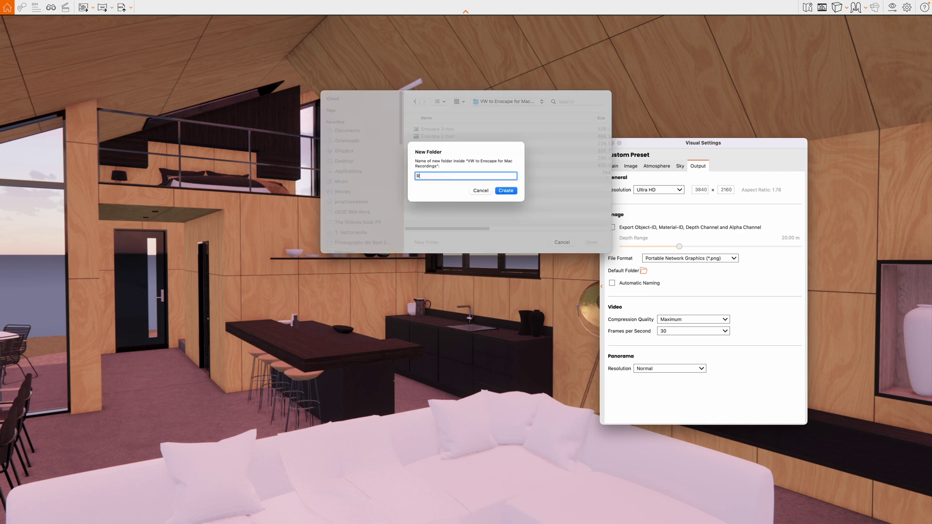
text(enders)
key(Return)
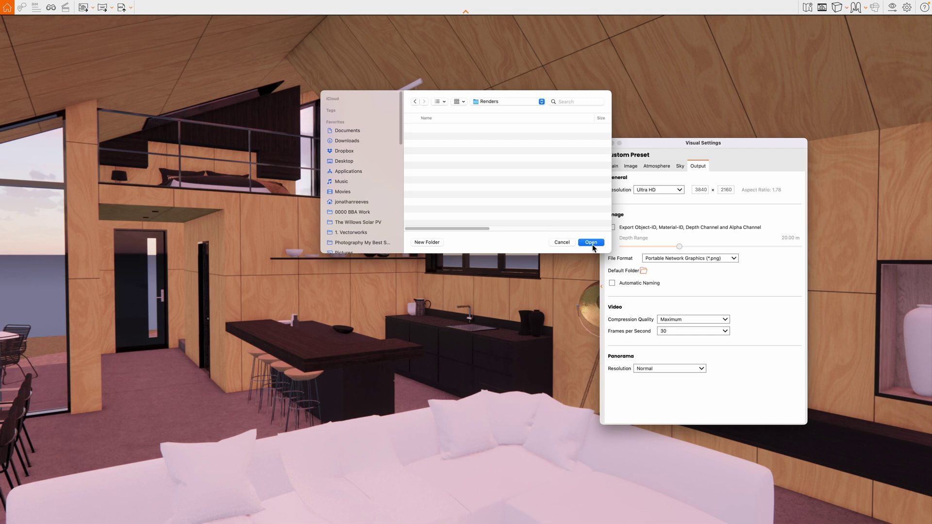
click(590, 243)
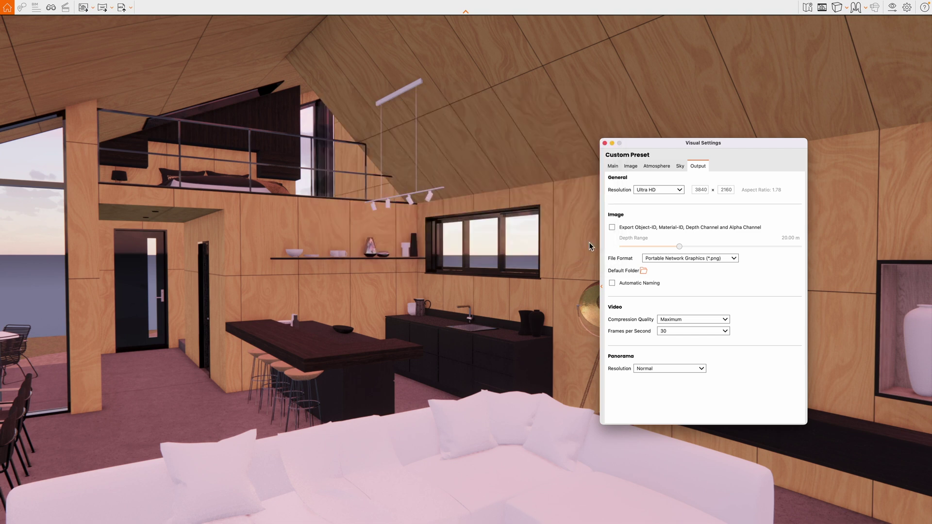
Step: Put the visual settings away and save a screenshot of the kitchen interior to the Renders folder under the proposed file name
click(612, 143)
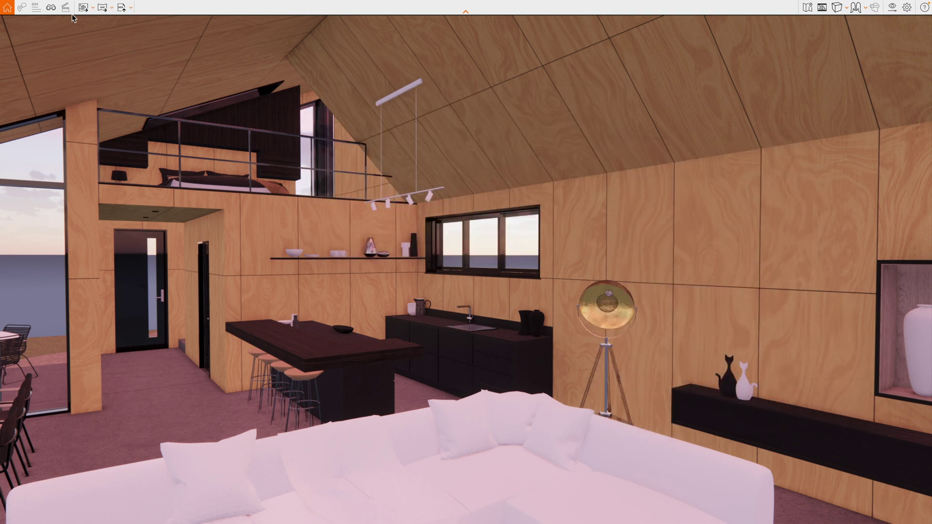
click(84, 8)
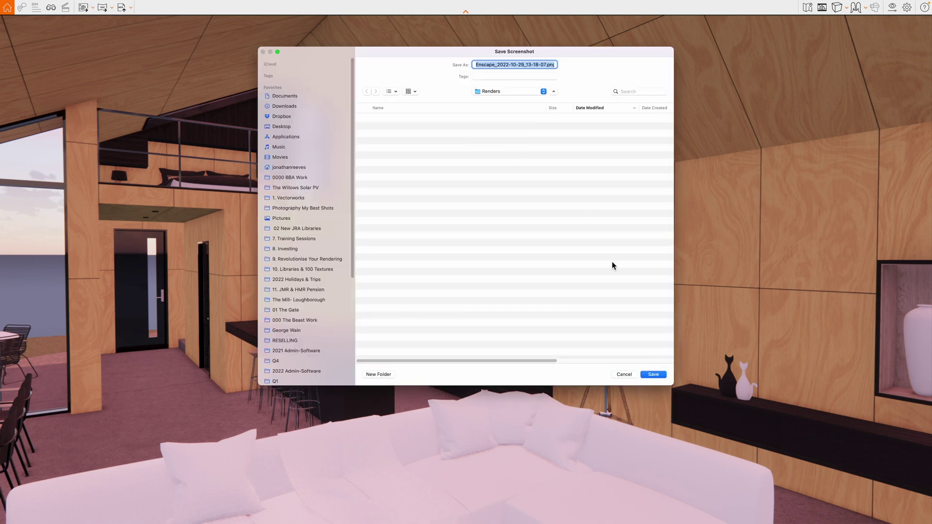
click(653, 375)
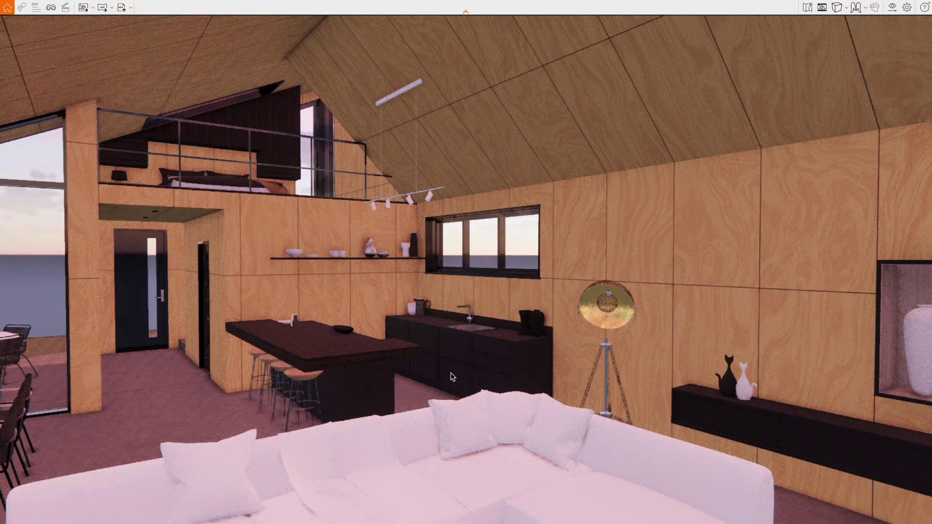
Step: Save a second screenshot to the Renders folder, framing the dining table, sofa and coffee table in the living room
scroll(439, 374, down, 2)
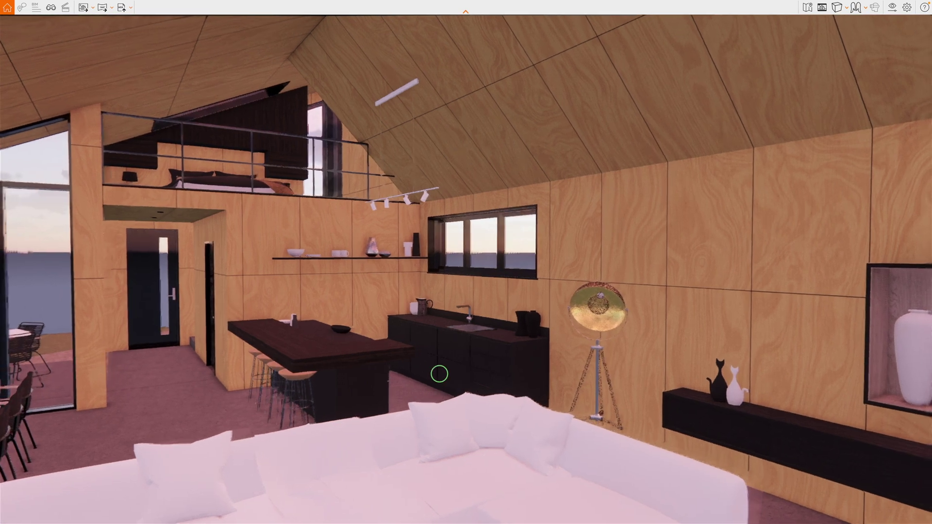
scroll(440, 374, down, 2)
drag(440, 374, 417, 374)
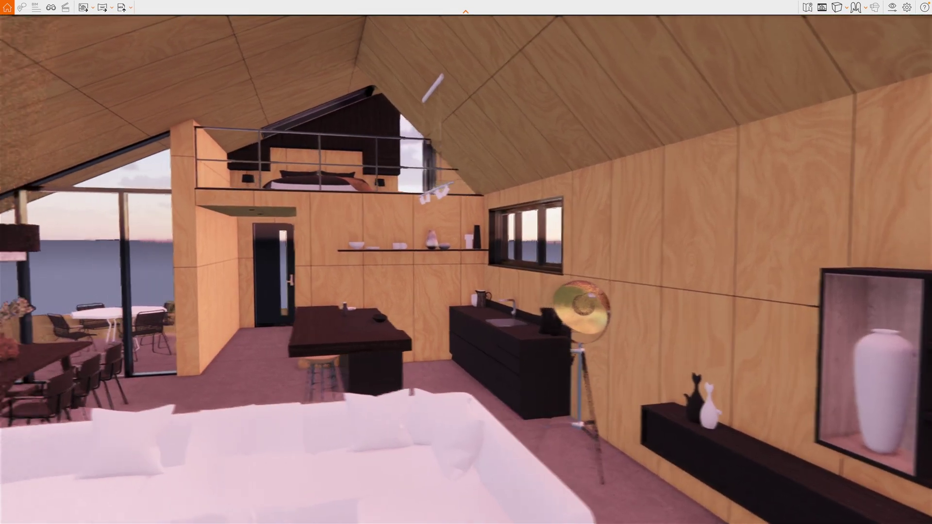
scroll(273, 386, up, 2)
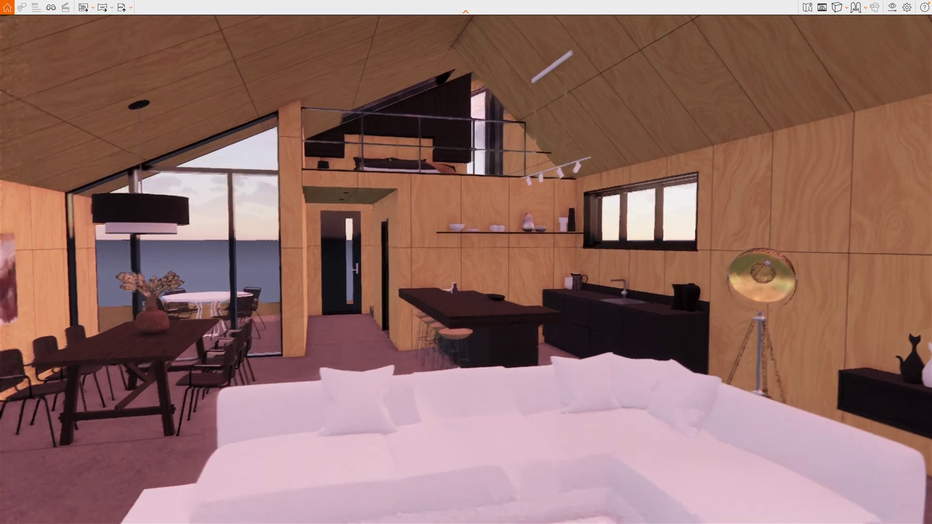
scroll(262, 388, down, 2)
scroll(263, 388, up, 1)
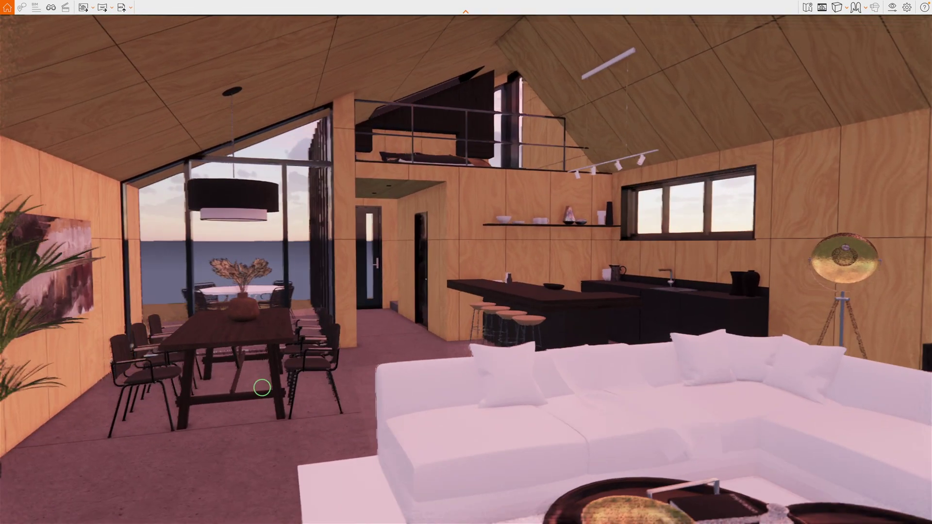
scroll(262, 388, down, 2)
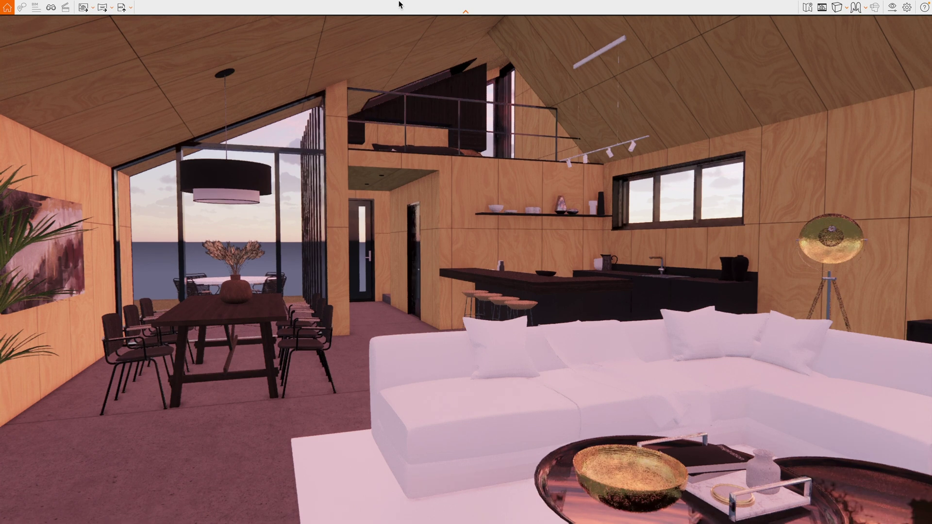
click(83, 7)
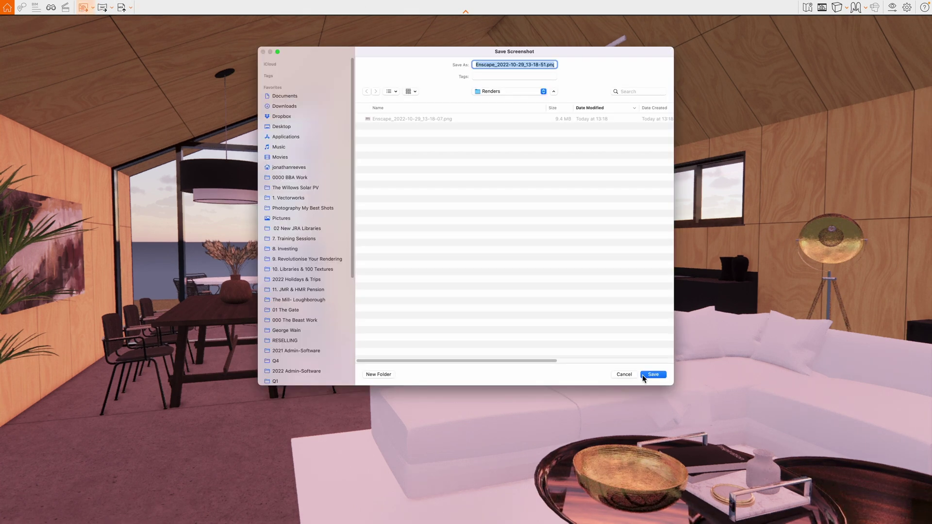
click(652, 374)
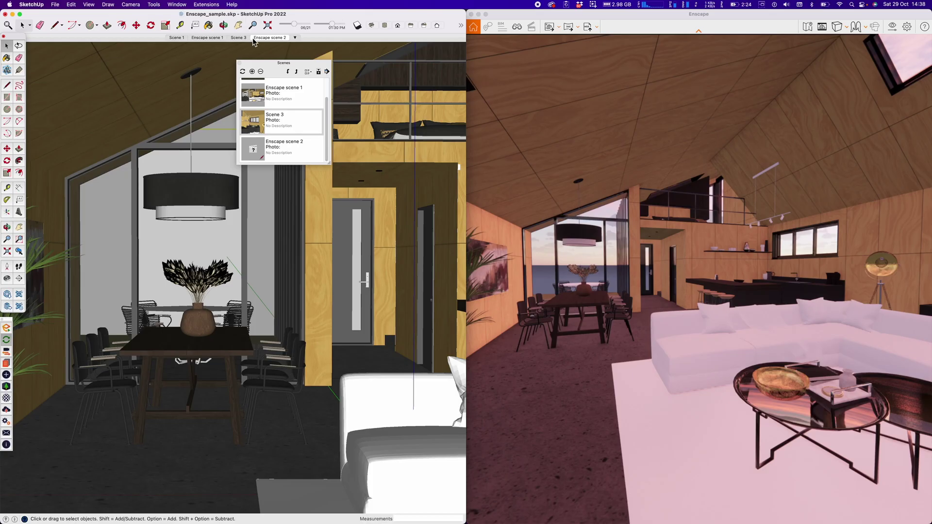
Step: Open the Enscape Asset Library beside the SketchUp model and browse its Accessories category down to the bottles
drag(277, 67, 402, 56)
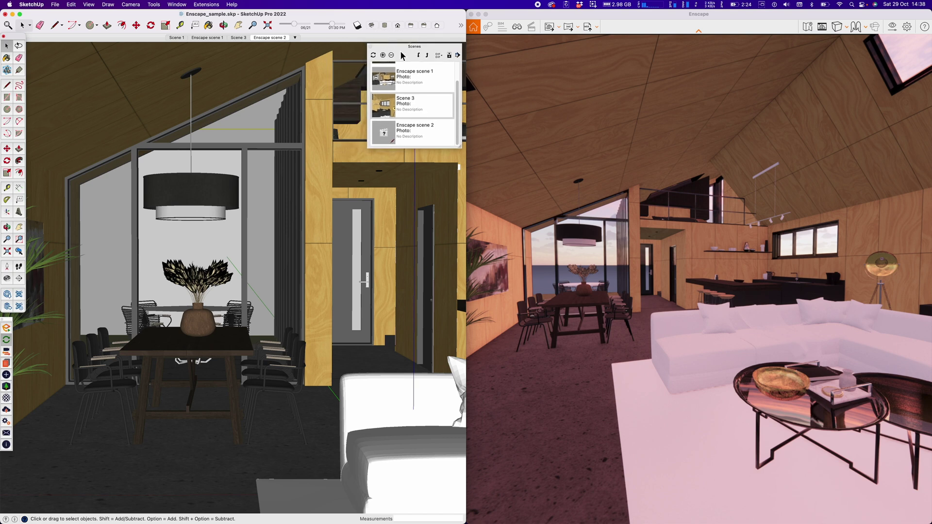
click(7, 387)
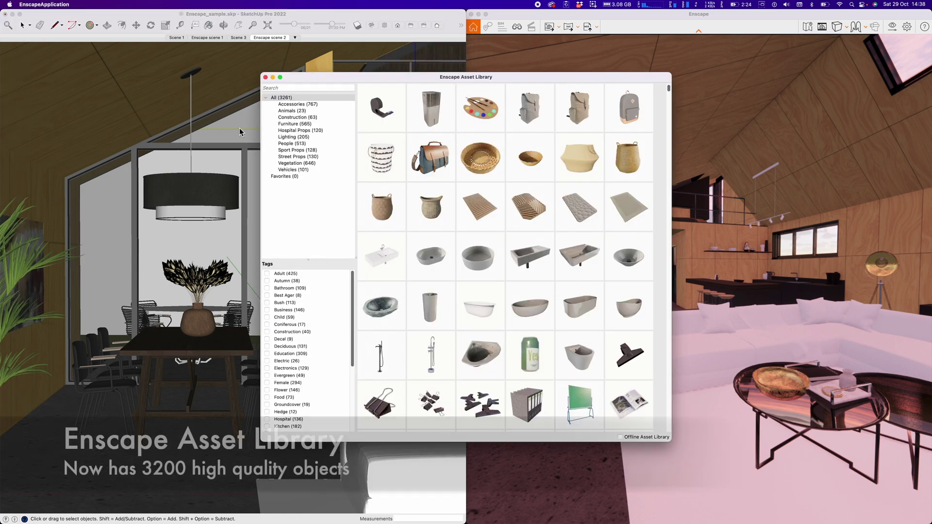
click(302, 105)
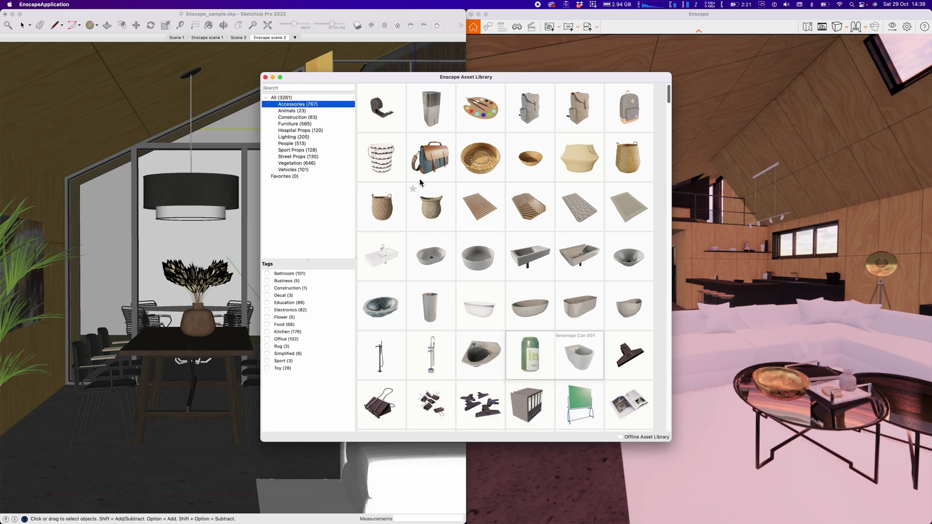
drag(389, 80, 548, 73)
scroll(657, 302, down, 5)
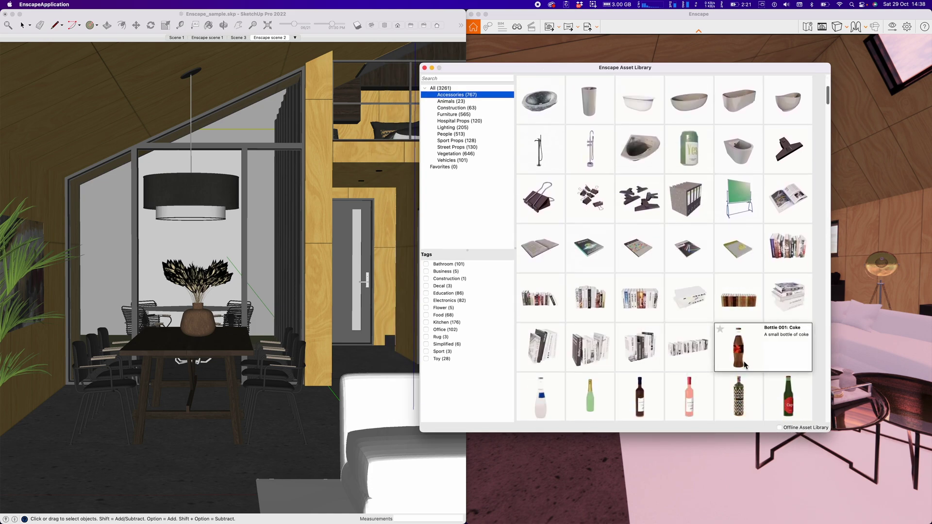
Step: Place the patterned bottle from the asset library on the dining table
click(740, 409)
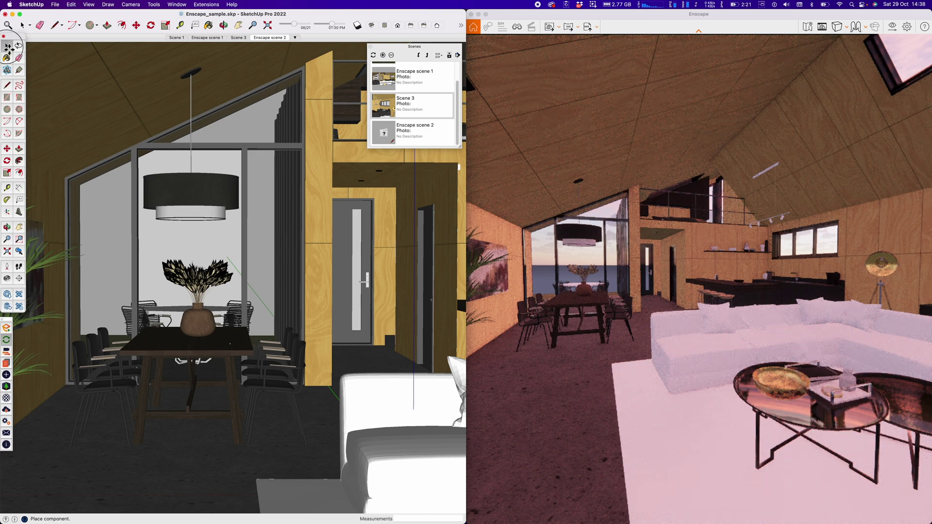
click(7, 47)
click(231, 347)
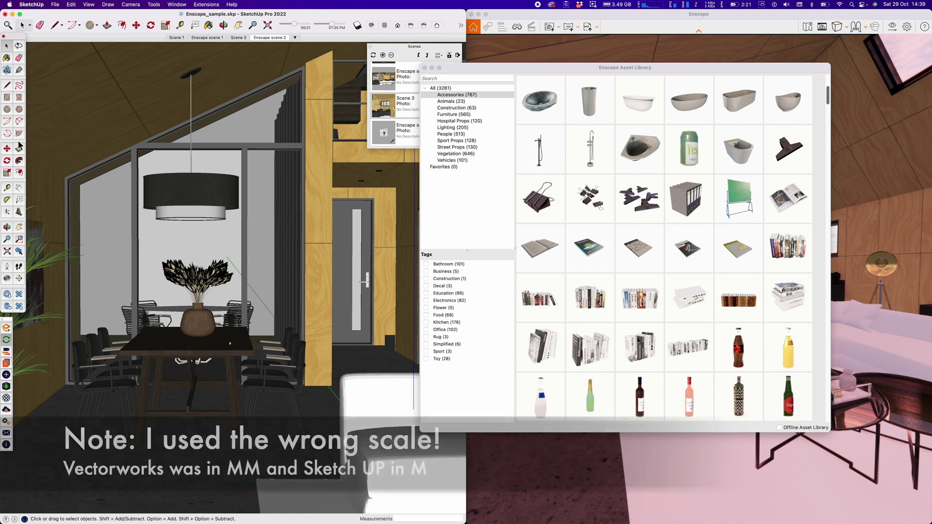
Step: Try scaling the placed bottle by a factor of 100, undo it, and scale the bottle by 10 instead
click(8, 174)
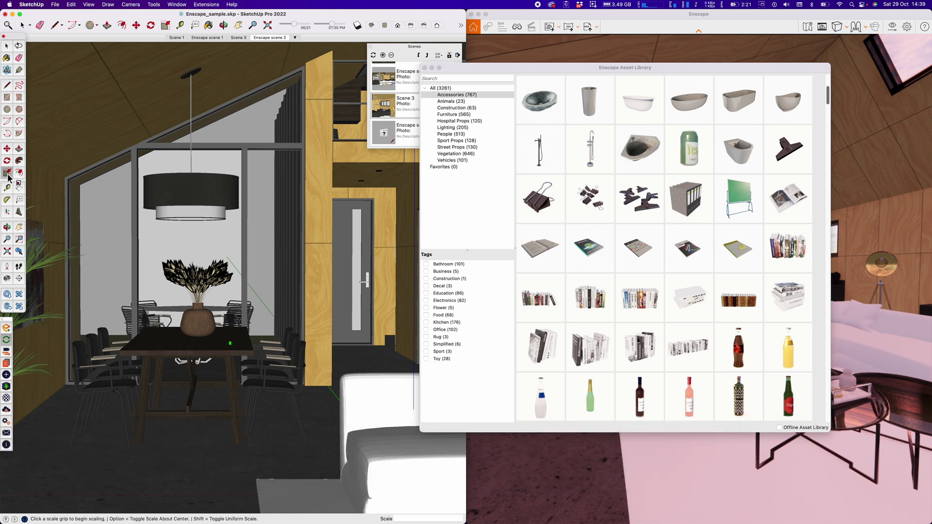
click(231, 344)
text(100)
key(Return)
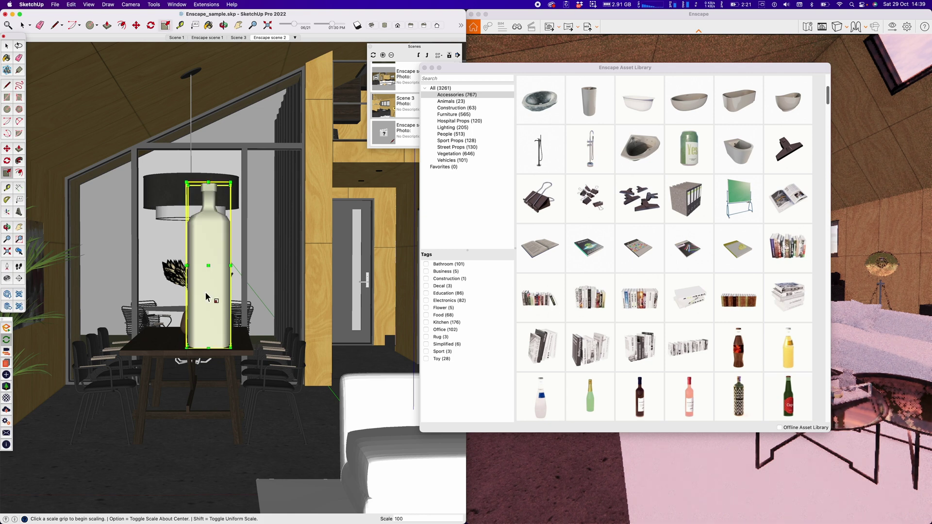
key(super+z)
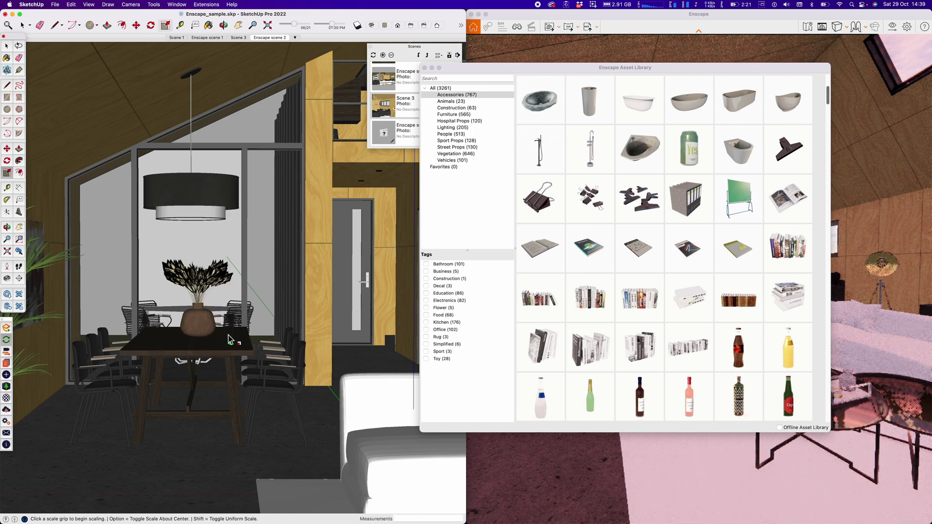
text(10)
click(7, 46)
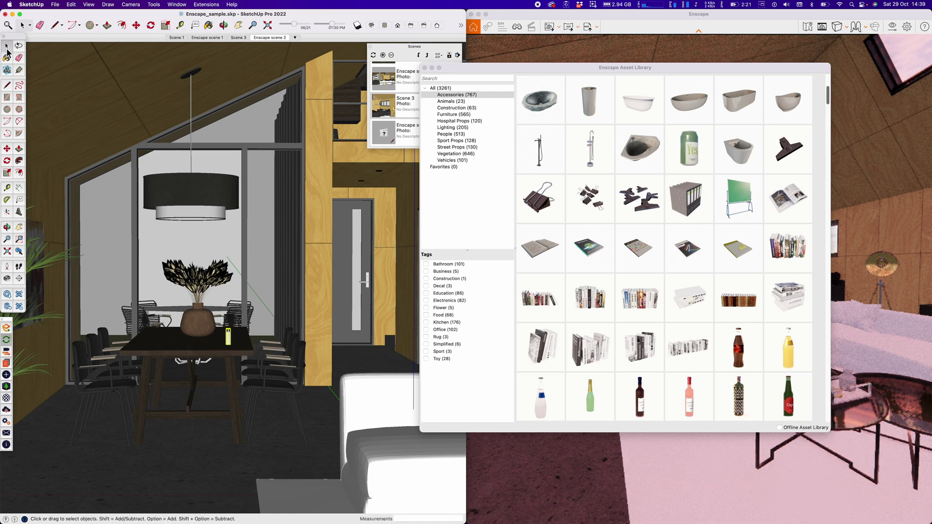
Step: Close the Enscape Asset Library and place a fruit bowl on the dining table beside the vase
click(424, 68)
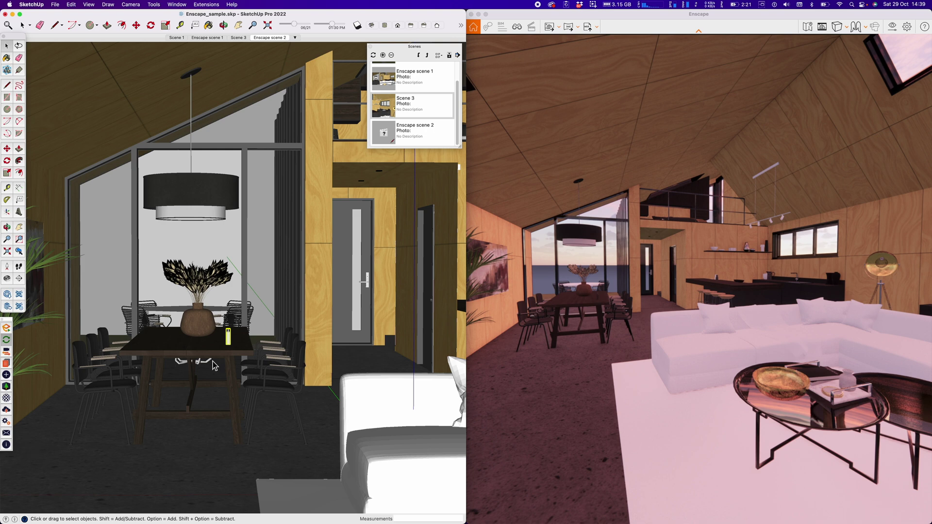
click(175, 335)
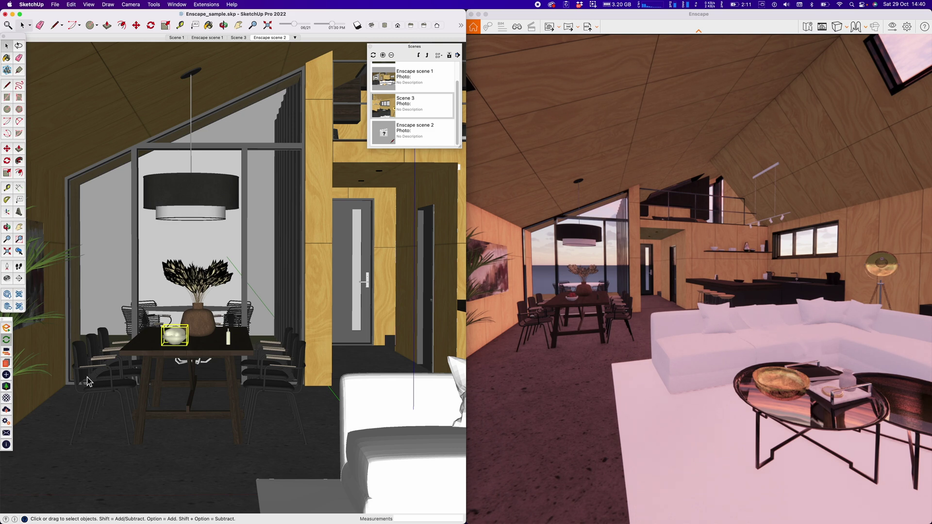
Step: Open the Enscape Material Editor over the SketchUp model and browse its material list, selecting the Enscape_sample_000_Black_Metal material
click(7, 399)
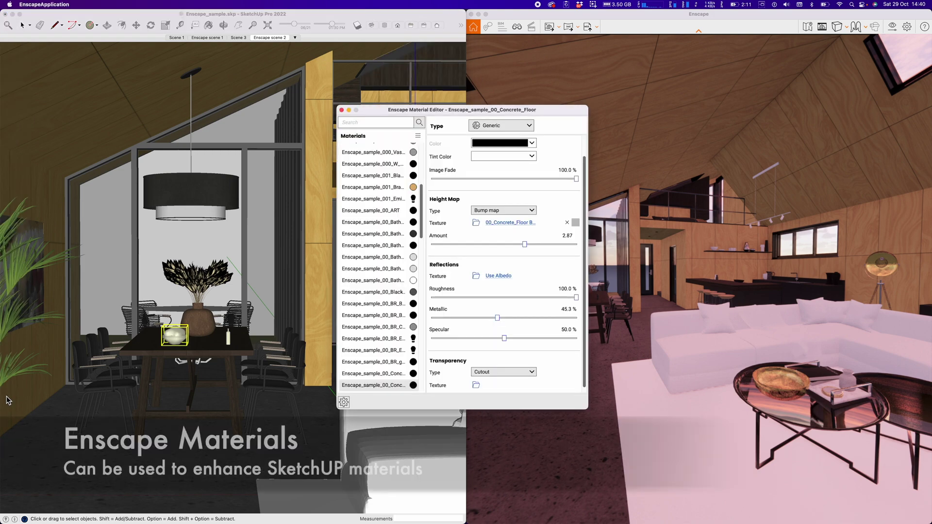
drag(396, 110, 175, 101)
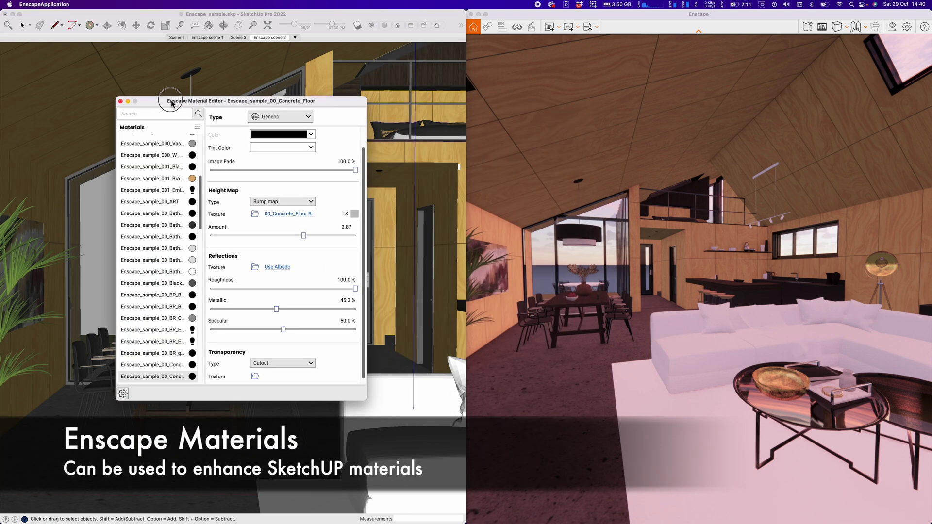
scroll(193, 272, down, 10)
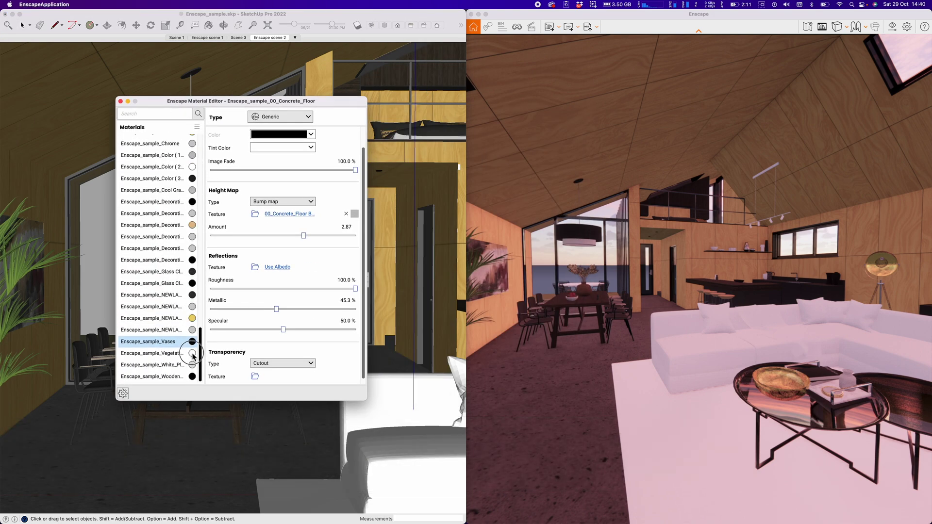
scroll(193, 362, up, 10)
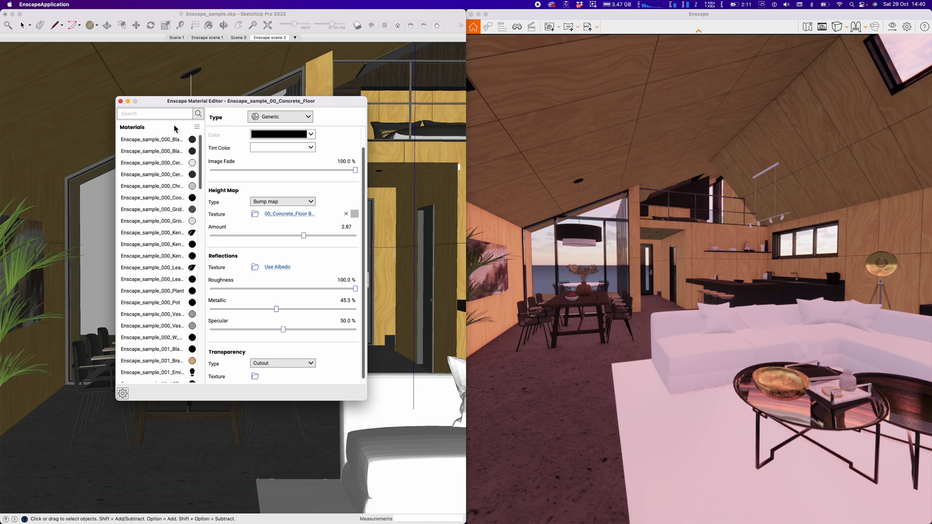
click(175, 140)
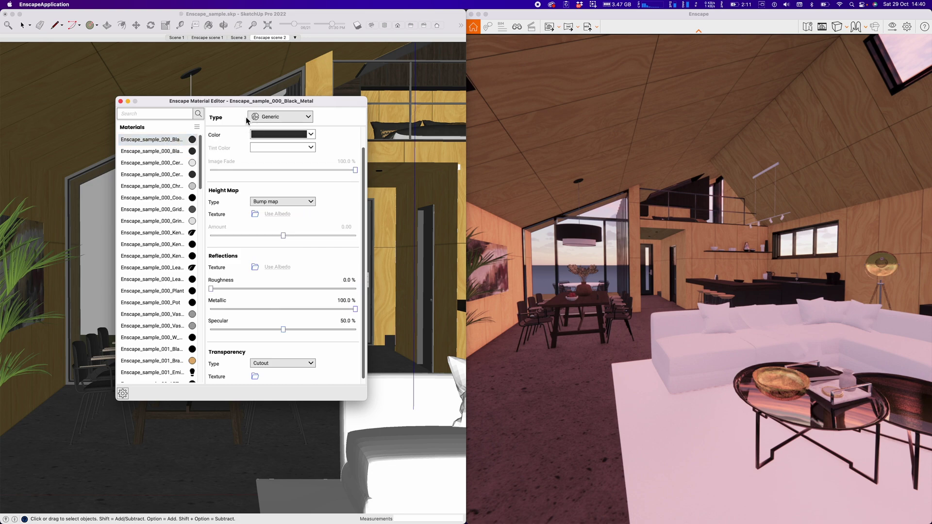
Step: Find the concrete floor material by searching for "floor" and set its roughness to 31.5 % and metallic to 69.5 %
click(180, 114)
text(floor)
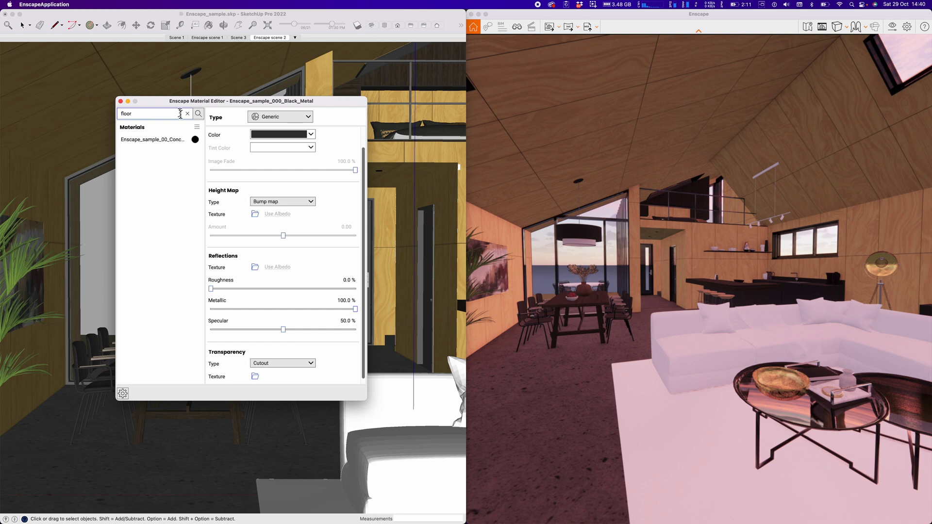
click(167, 141)
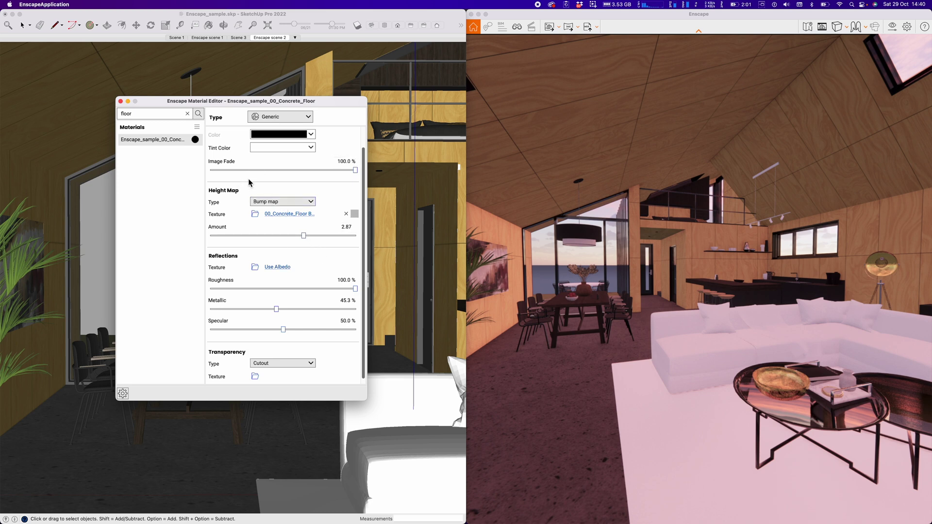
drag(355, 288, 258, 291)
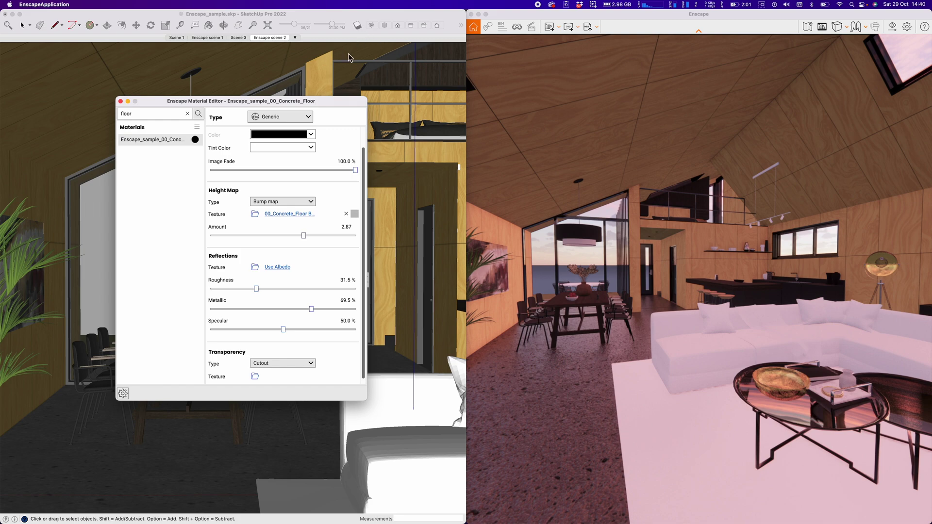
Step: Close the material editor and save a full-screen Enscape screenshot to the Renders folder, framing both coffee tables in front of the sofa
click(486, 14)
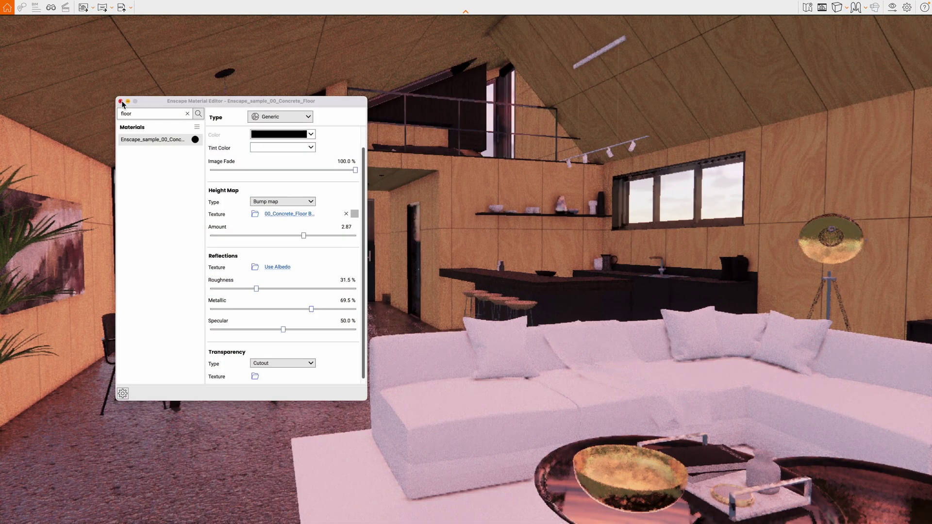
click(121, 101)
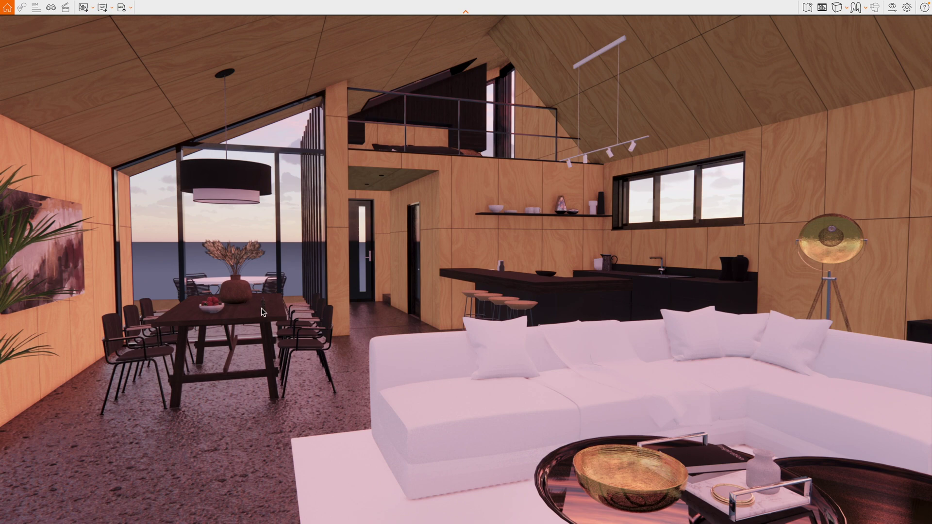
key(s)
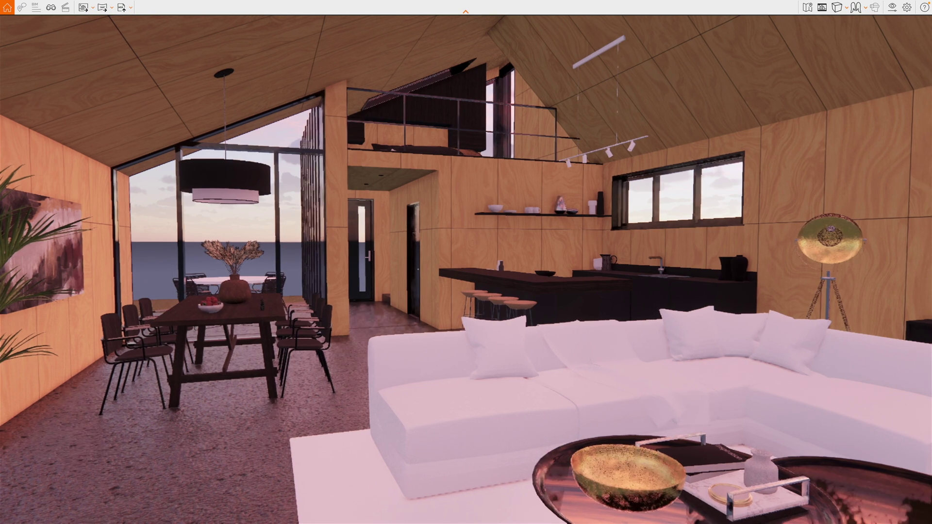
scroll(561, 309, down, 3)
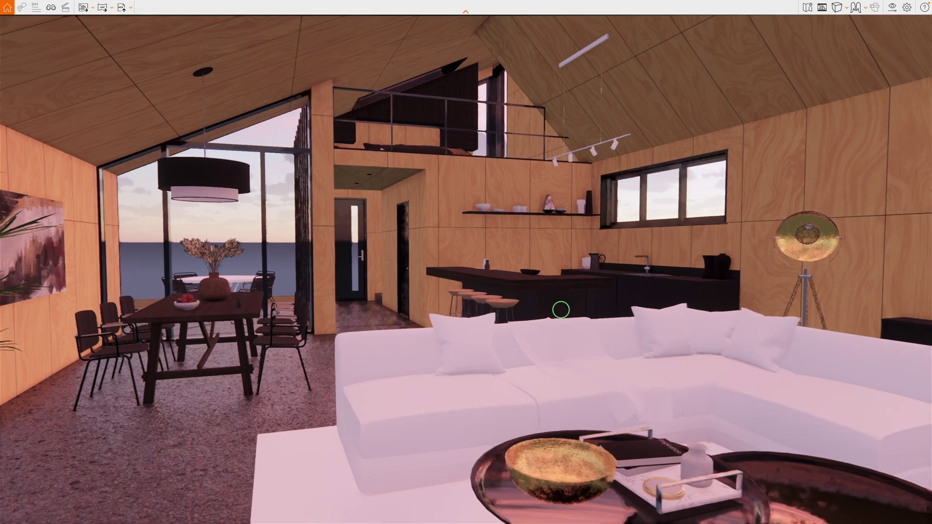
scroll(561, 309, down, 5)
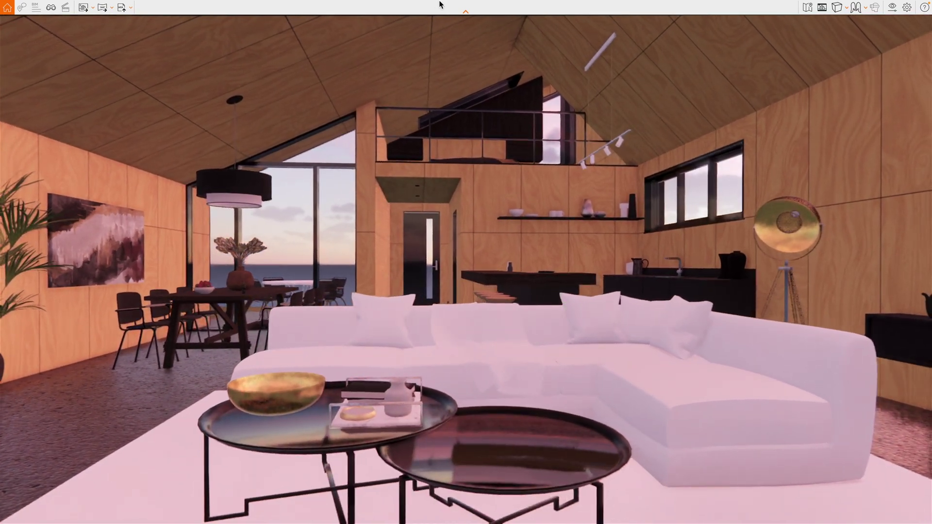
click(83, 7)
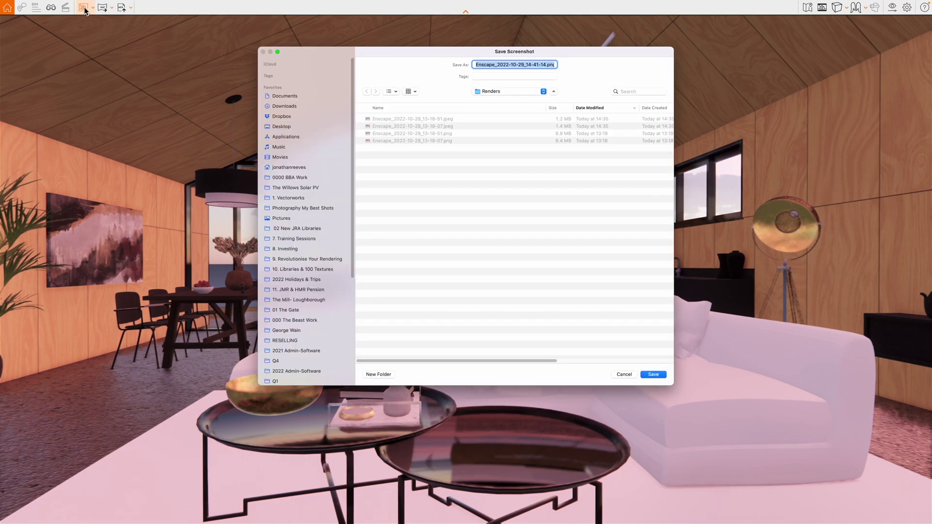
click(650, 377)
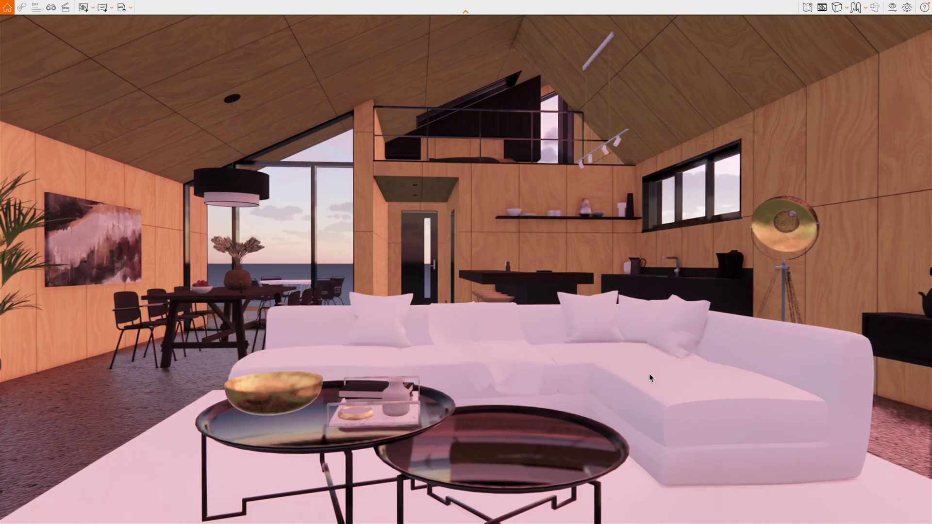